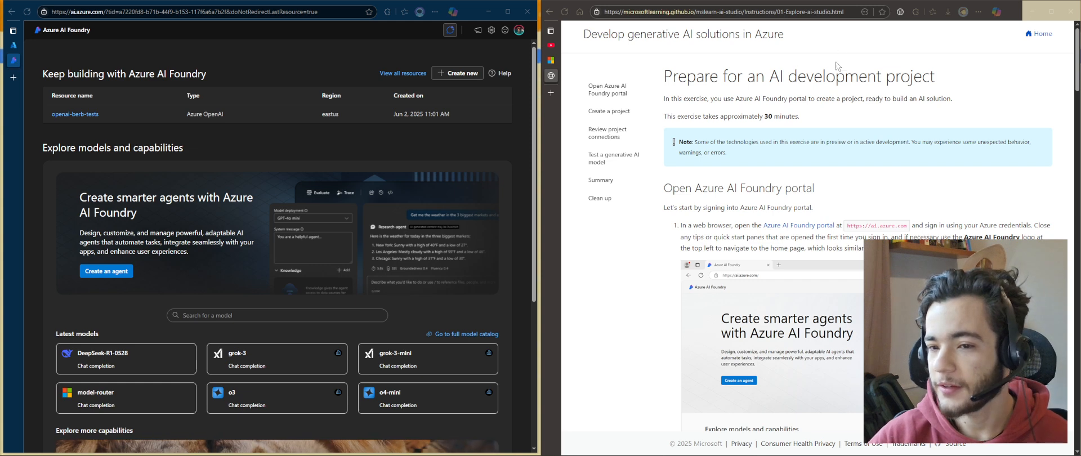
# Read the exercise introduction and the instructions for opening the Azure AI Foundry portal
pyautogui.scroll(-2, 784, 211)
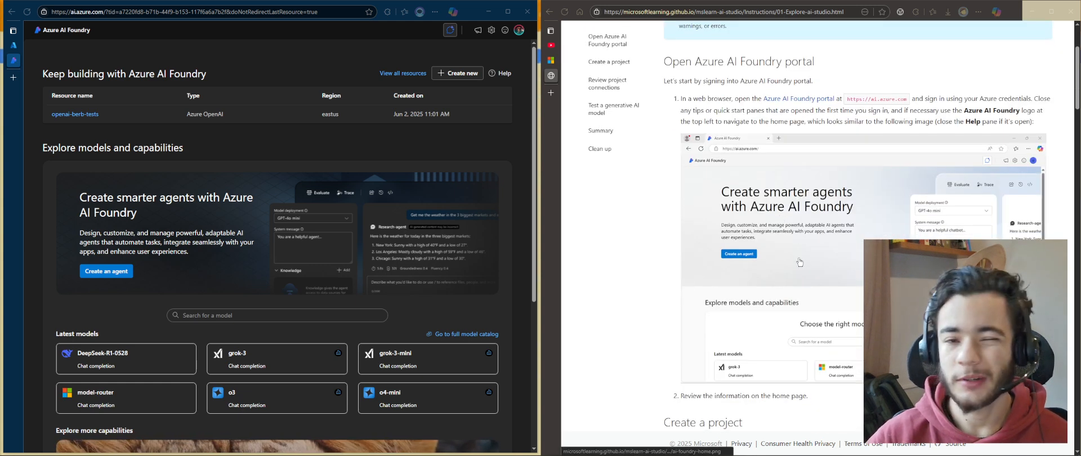
pyautogui.scroll(2, 797, 262)
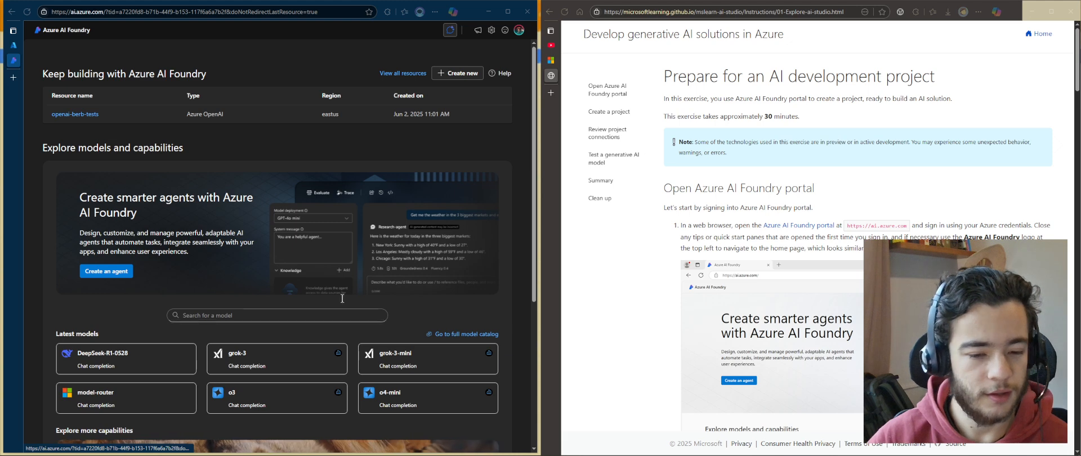
pyautogui.scroll(-2, 944, 157)
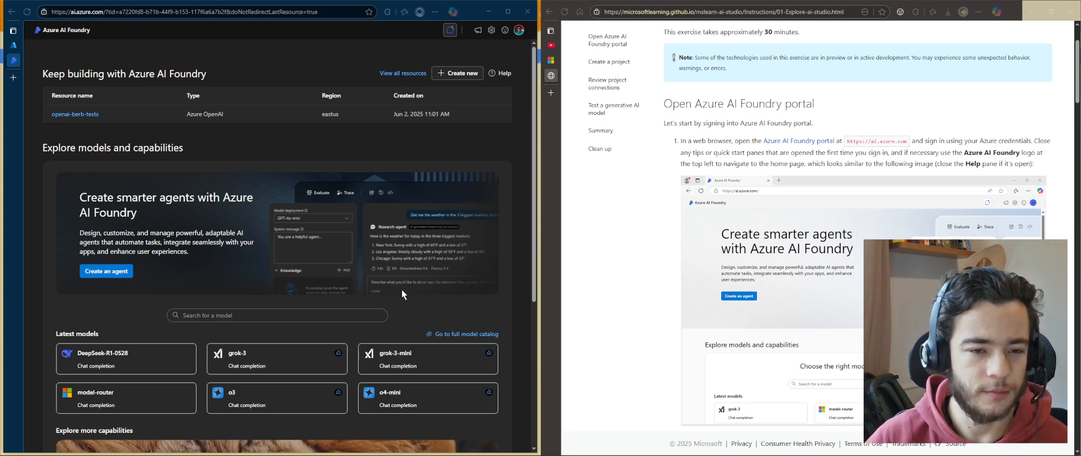
pyautogui.scroll(-4, 381, 309)
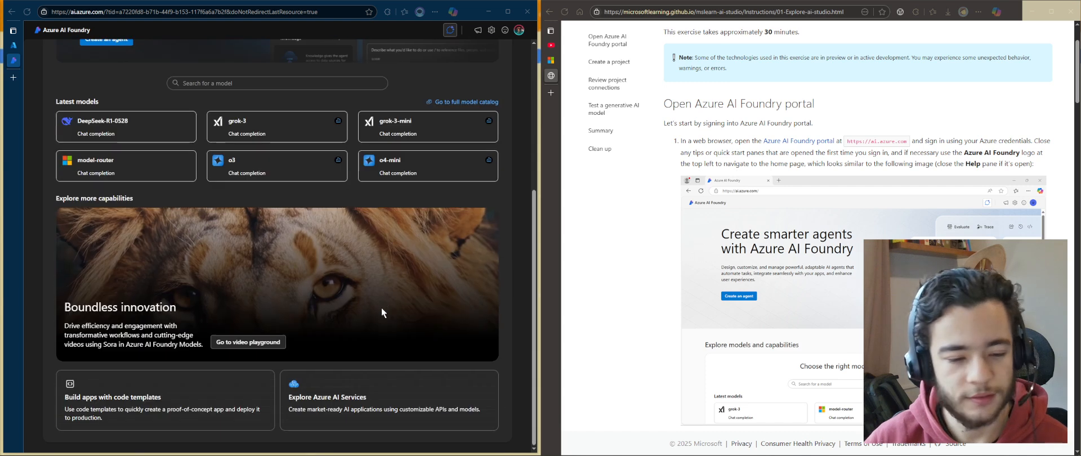
pyautogui.scroll(4, 408, 371)
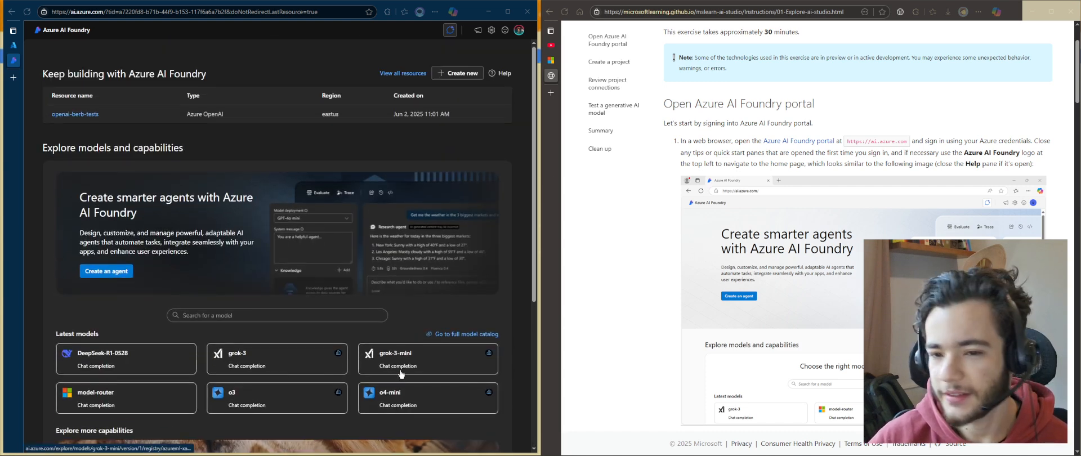
pyautogui.scroll(2, 820, 146)
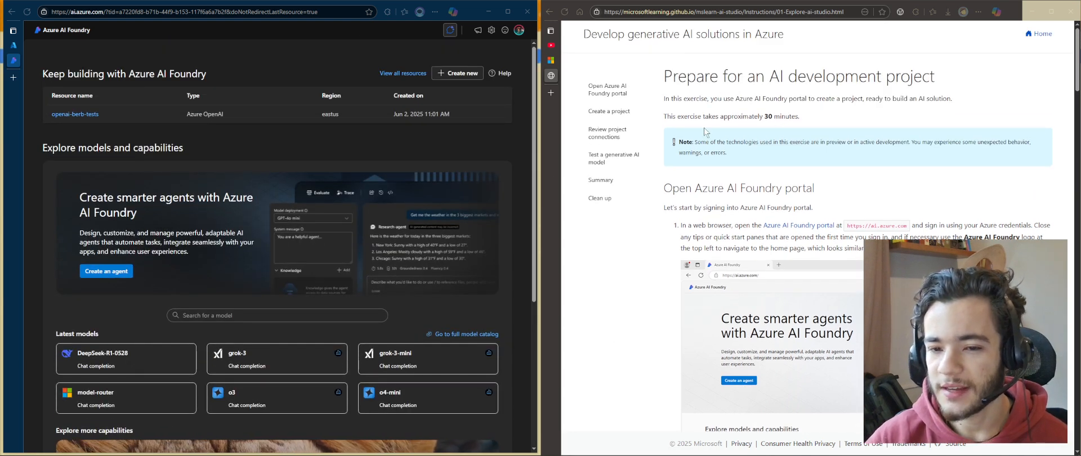
pyautogui.moveTo(760, 117); pyautogui.dragTo(800, 117)
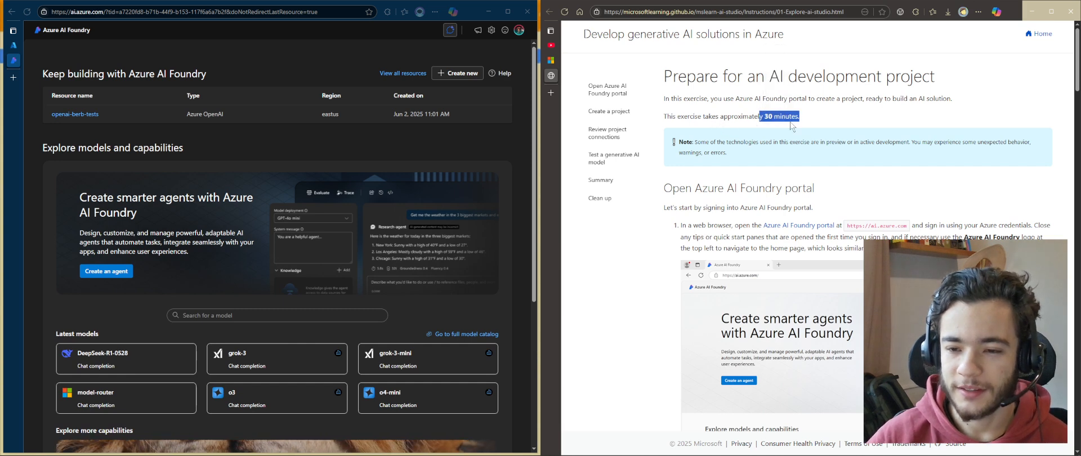
pyautogui.click(788, 133)
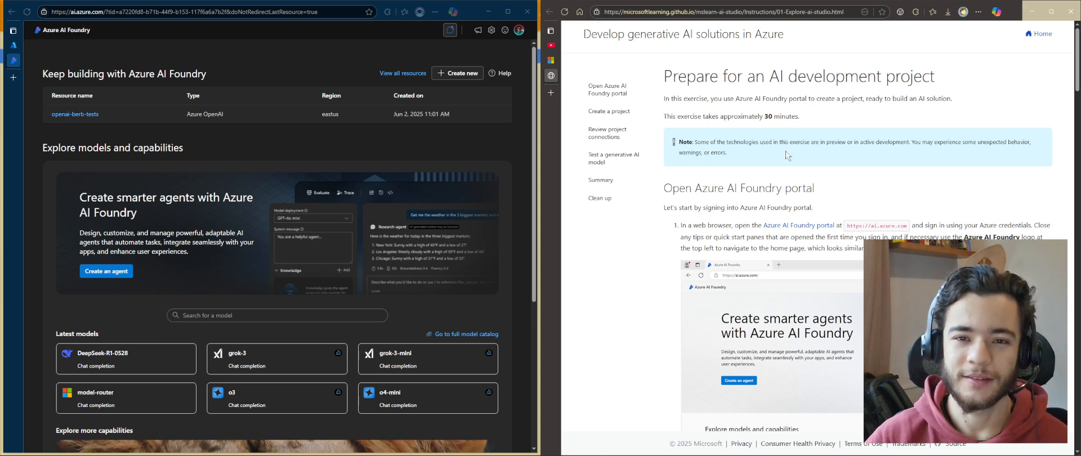
pyautogui.scroll(-1, 697, 139)
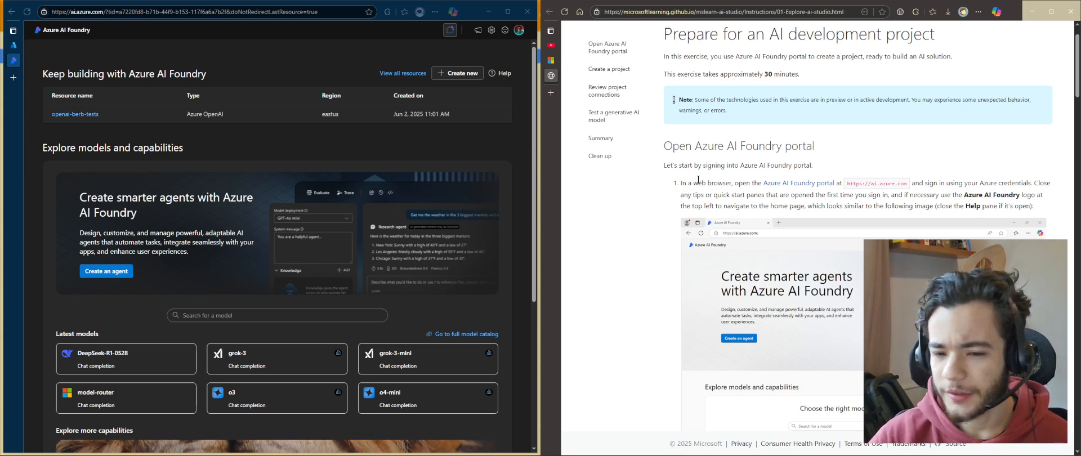
pyautogui.scroll(-1, 788, 236)
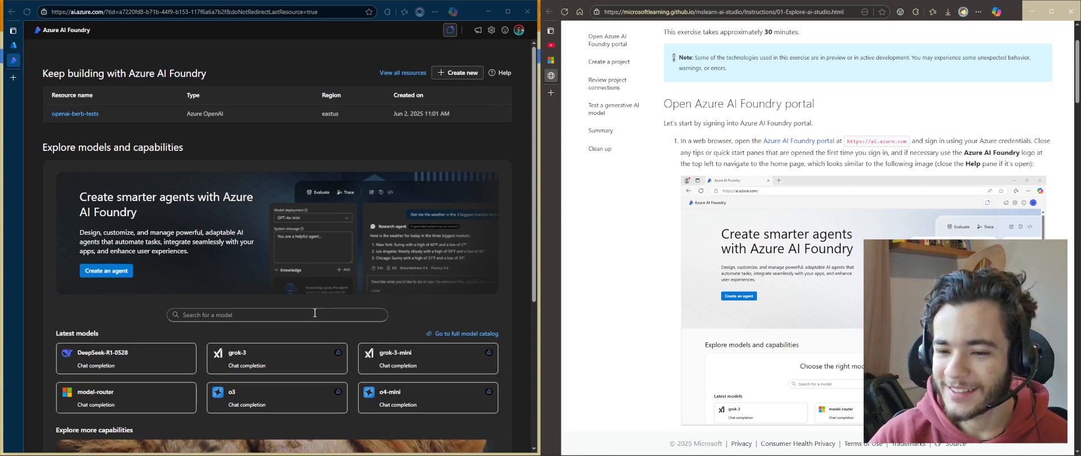
pyautogui.scroll(-1, 314, 313)
pyautogui.moveTo(723, 156); pyautogui.dragTo(900, 155)
pyautogui.click(903, 154)
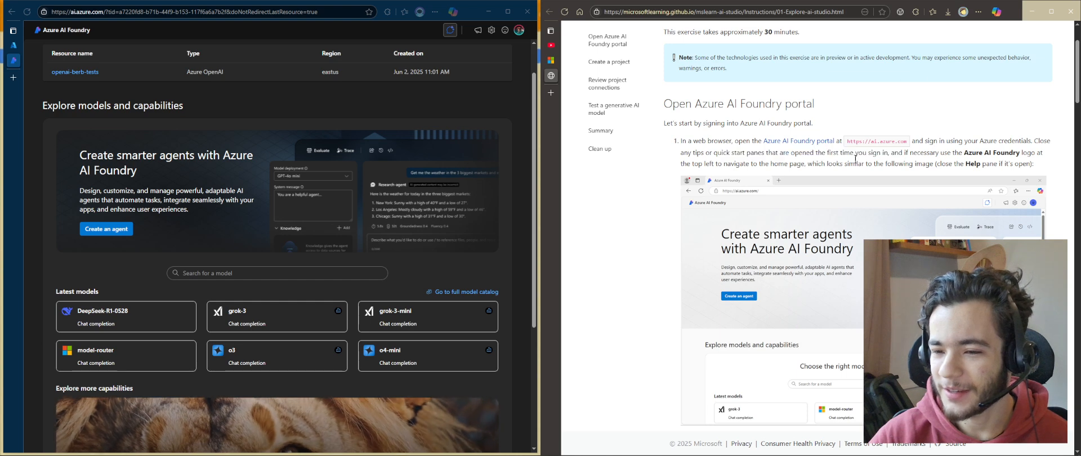
pyautogui.scroll(-3, 1019, 165)
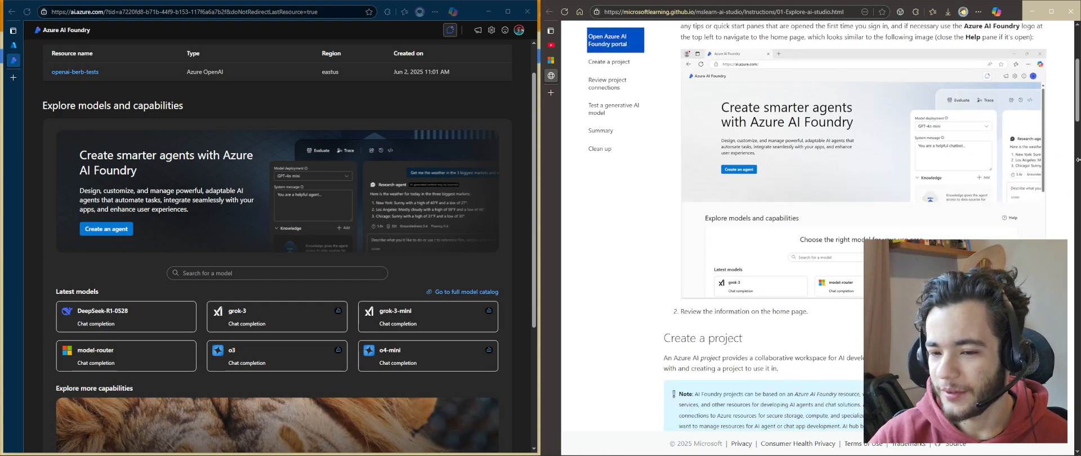
pyautogui.scroll(1, 237, 289)
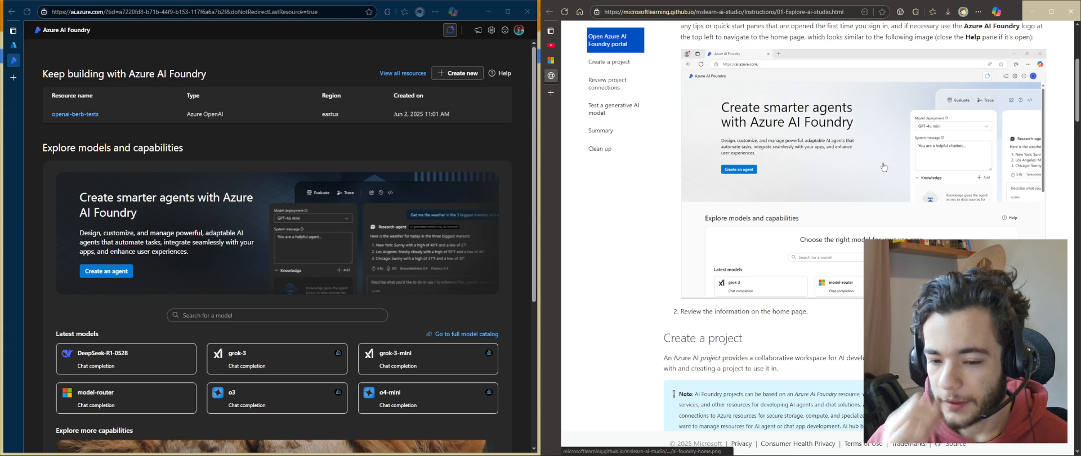
# Read the Create a project section of the exercise instructions, including its note on project types
pyautogui.click(399, 116)
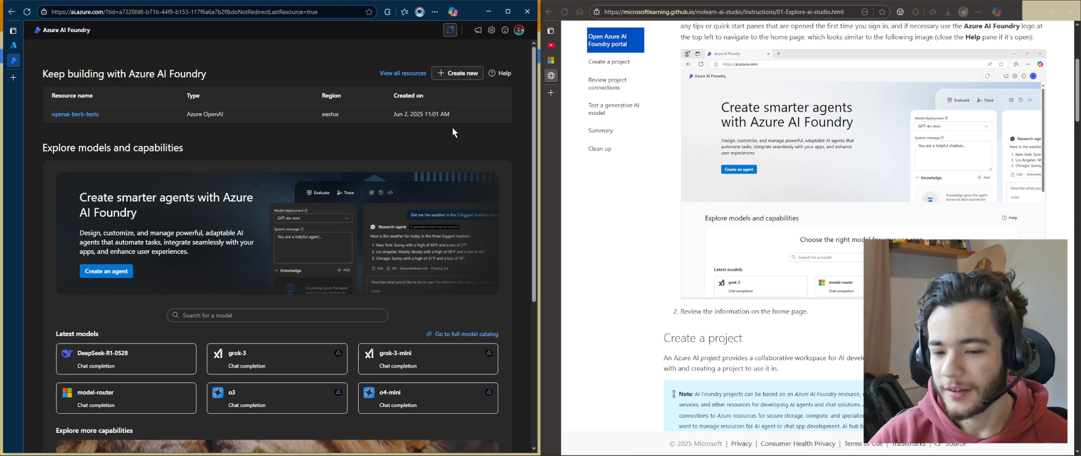
pyautogui.scroll(-2, 746, 239)
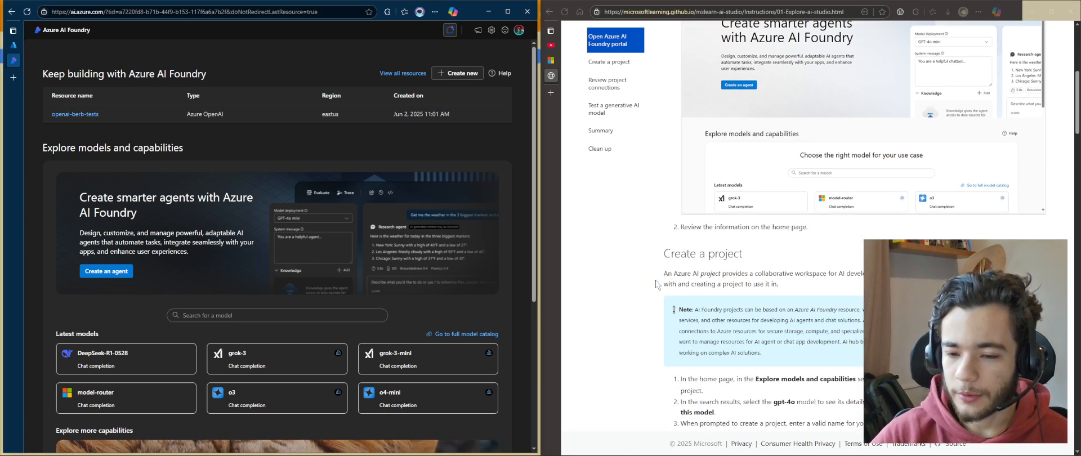
pyautogui.moveTo(781, 284); pyautogui.dragTo(653, 284)
pyautogui.click(782, 285)
pyautogui.moveTo(781, 285); pyautogui.dragTo(652, 285)
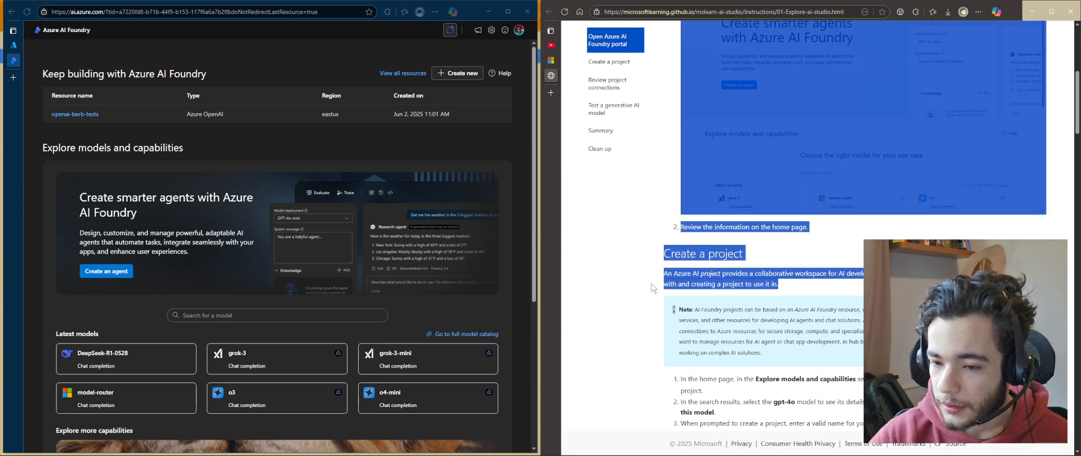
pyautogui.click(651, 288)
pyautogui.scroll(-1, 651, 289)
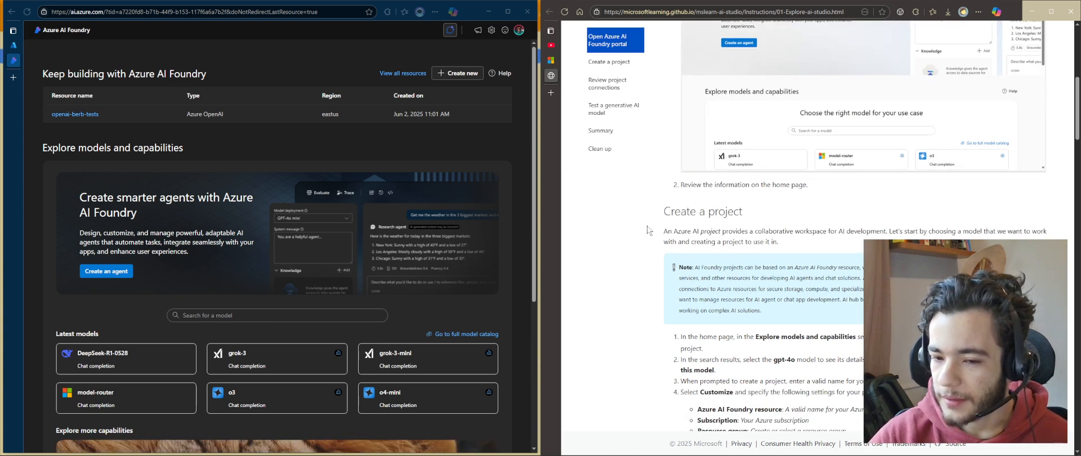
pyautogui.moveTo(650, 231); pyautogui.dragTo(757, 231)
pyautogui.click(807, 243)
pyautogui.tripleClick(823, 241)
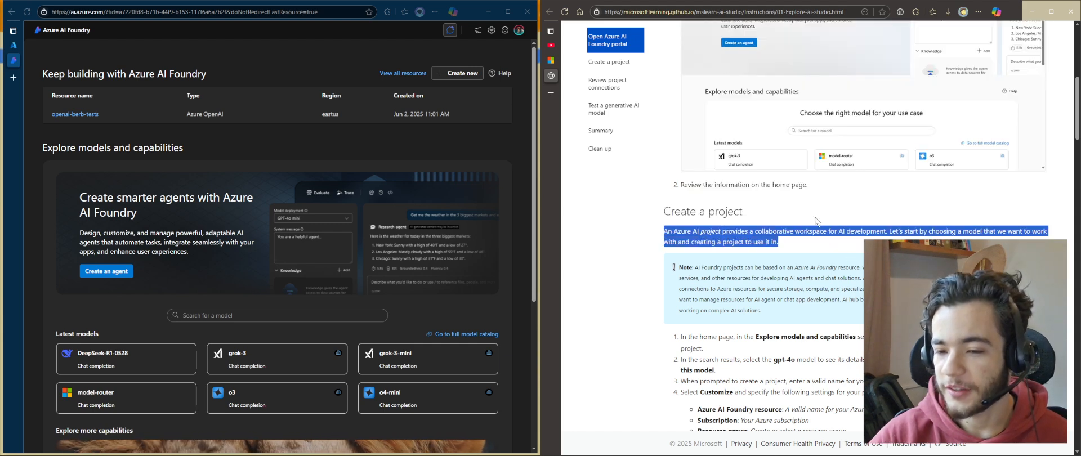
pyautogui.click(930, 231)
pyautogui.moveTo(898, 232); pyautogui.dragTo(853, 245)
pyautogui.click(854, 245)
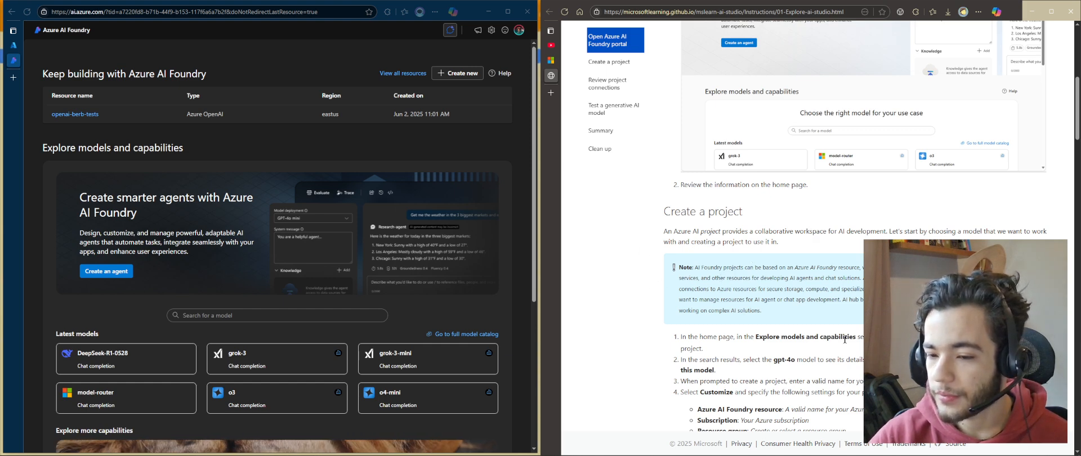
pyautogui.moveTo(775, 314); pyautogui.dragTo(658, 274)
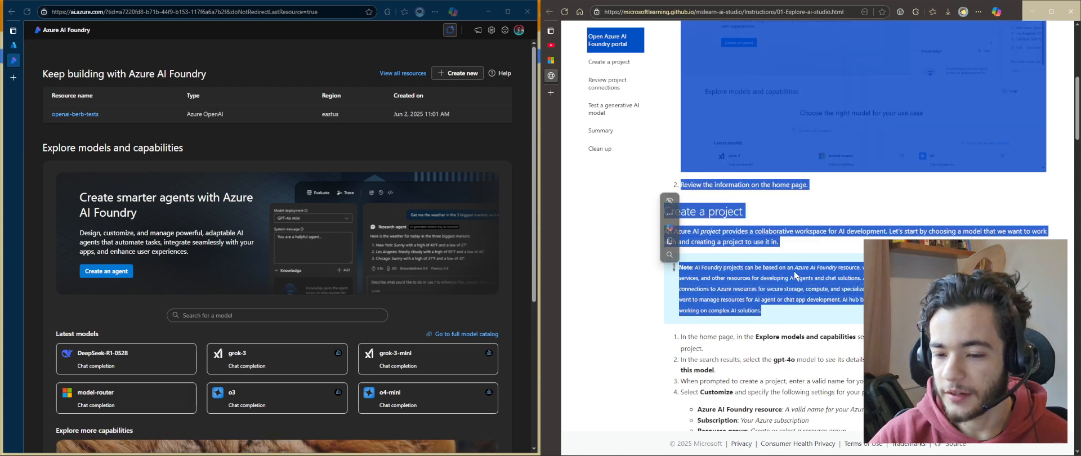
pyautogui.click(834, 307)
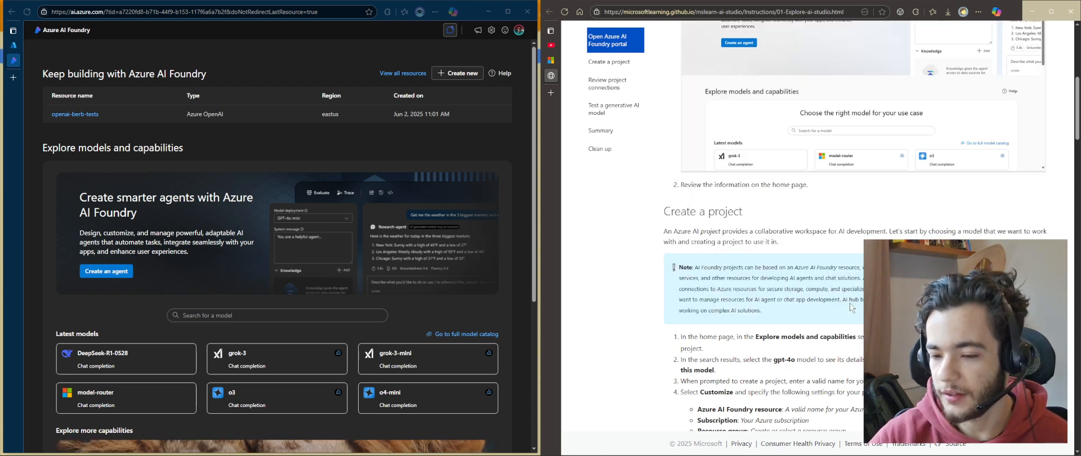
pyautogui.moveTo(847, 301); pyautogui.dragTo(901, 301)
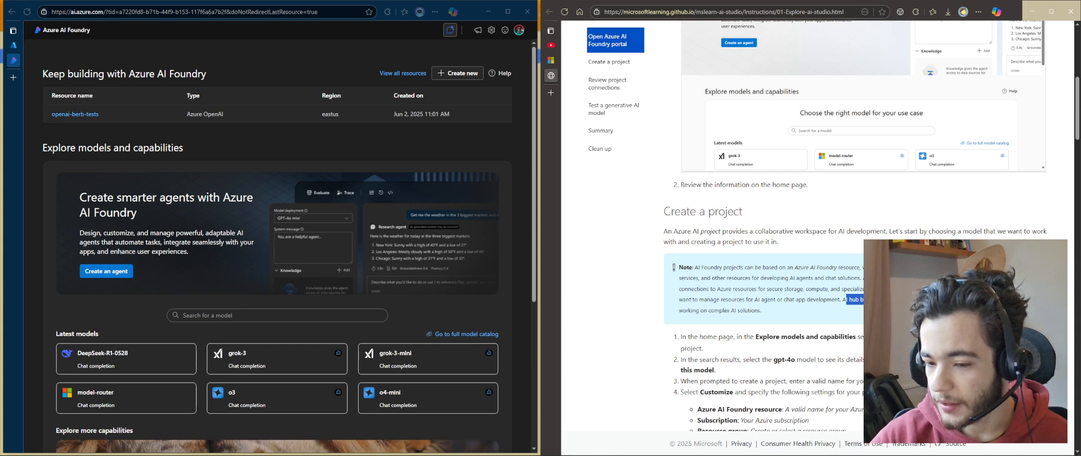
pyautogui.click(901, 304)
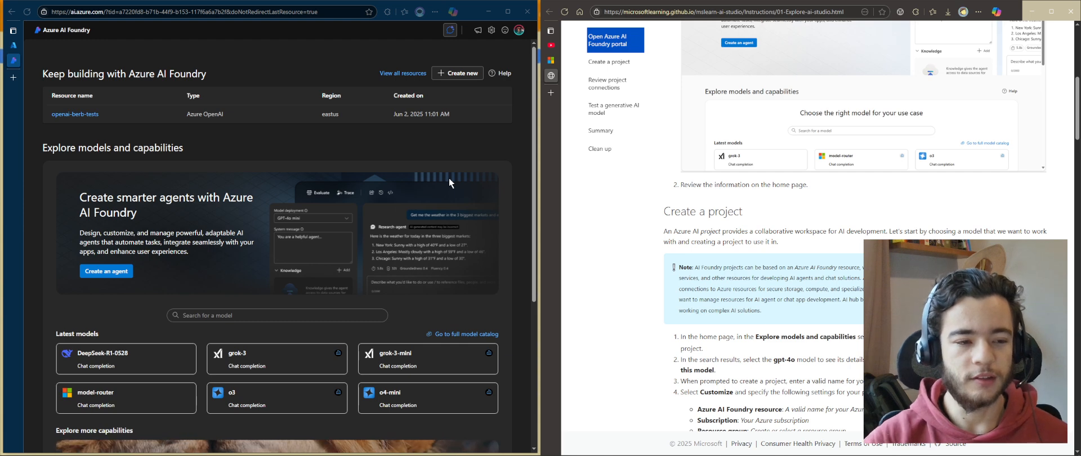
# Examine the home page's Latest models and Explore more capabilities sections in the portal
pyautogui.scroll(-2, 825, 299)
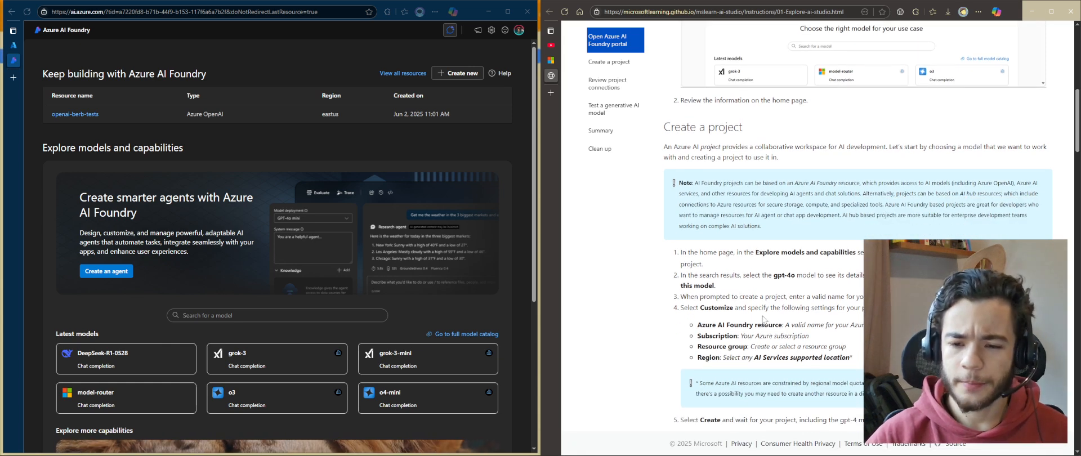
pyautogui.scroll(-4, 219, 269)
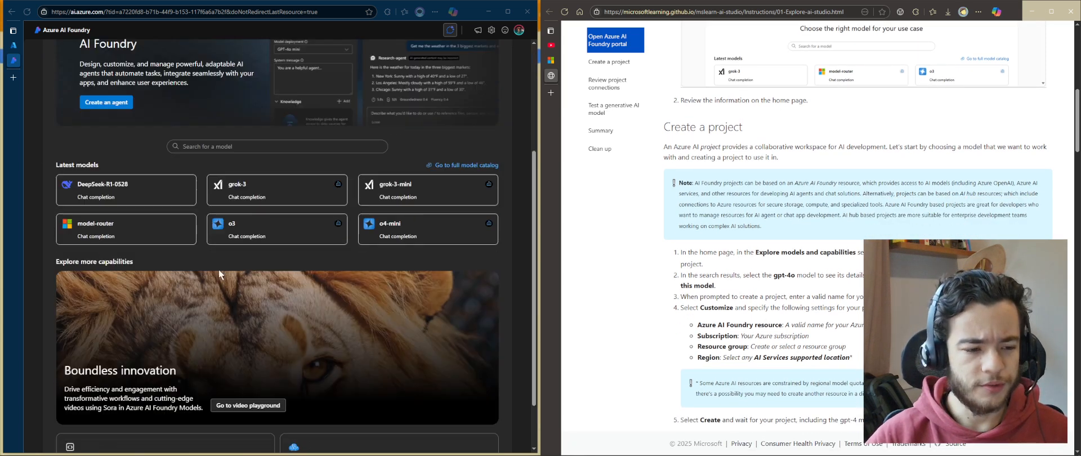
pyautogui.moveTo(55, 198); pyautogui.dragTo(140, 201)
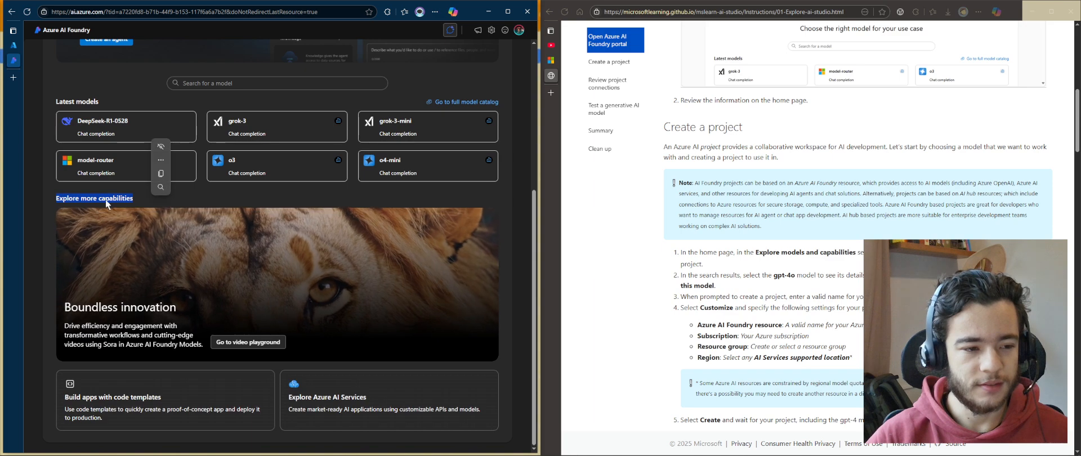
pyautogui.click(102, 203)
pyautogui.scroll(2, 104, 204)
pyautogui.scroll(-2, 344, 336)
pyautogui.scroll(4, 344, 337)
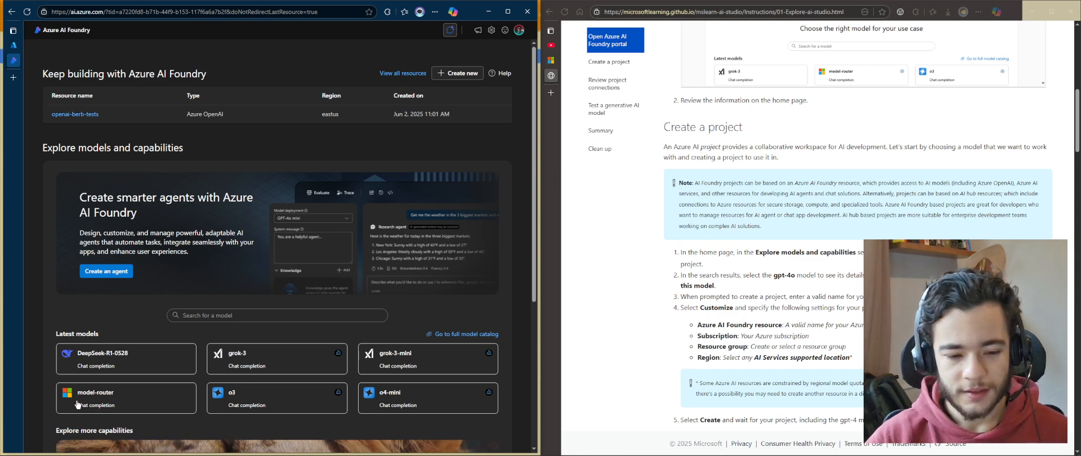
pyautogui.scroll(-1, 125, 418)
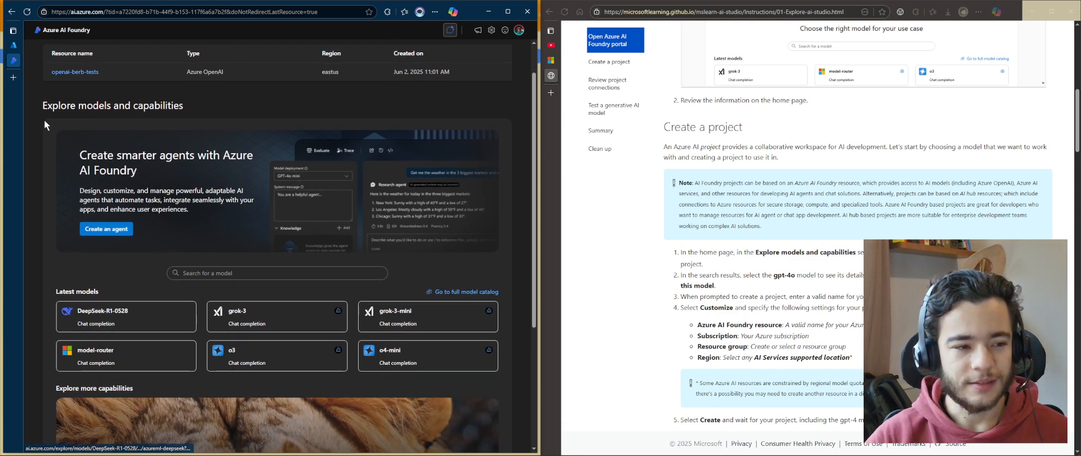
# Open the full model catalog from the portal's Explore models and capabilities section
pyautogui.moveTo(43, 108); pyautogui.dragTo(202, 111)
pyautogui.click(89, 146)
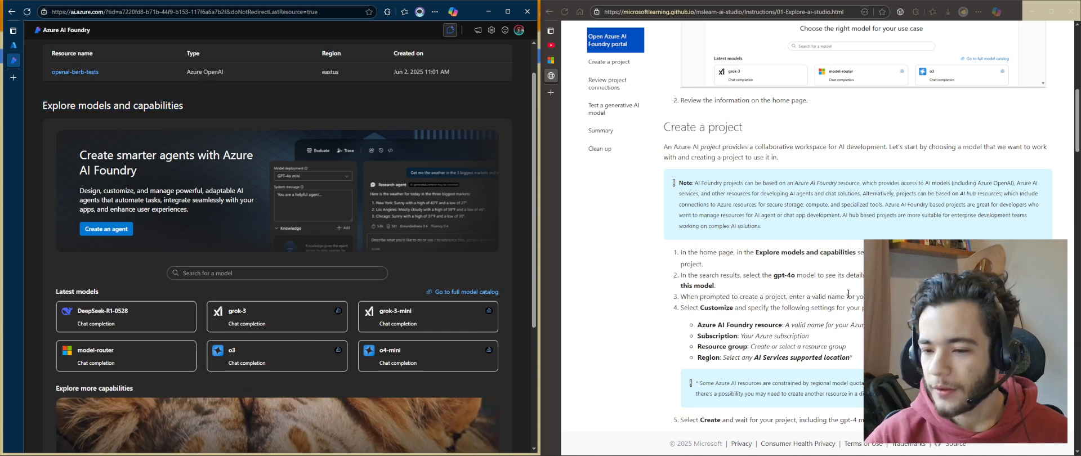
pyautogui.scroll(-2, 191, 380)
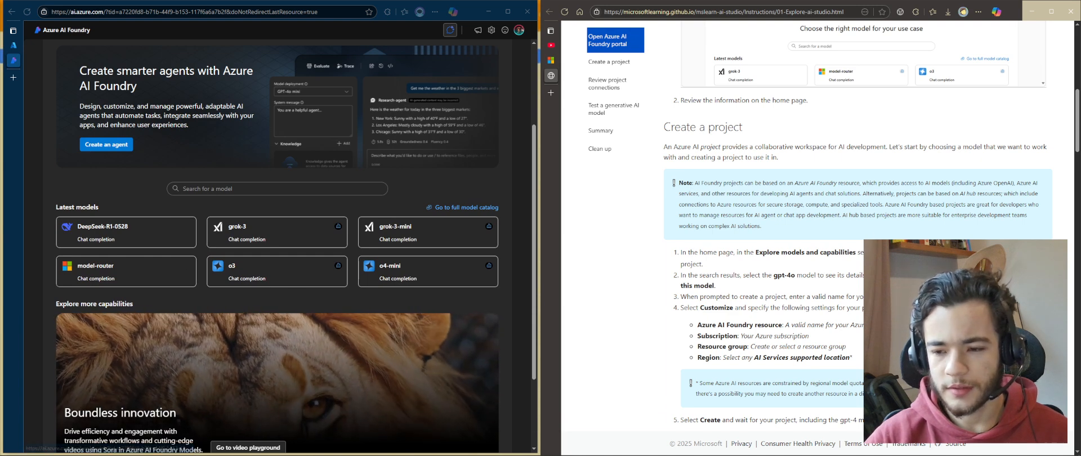
pyautogui.moveTo(864, 277); pyautogui.dragTo(675, 236)
pyautogui.click(676, 244)
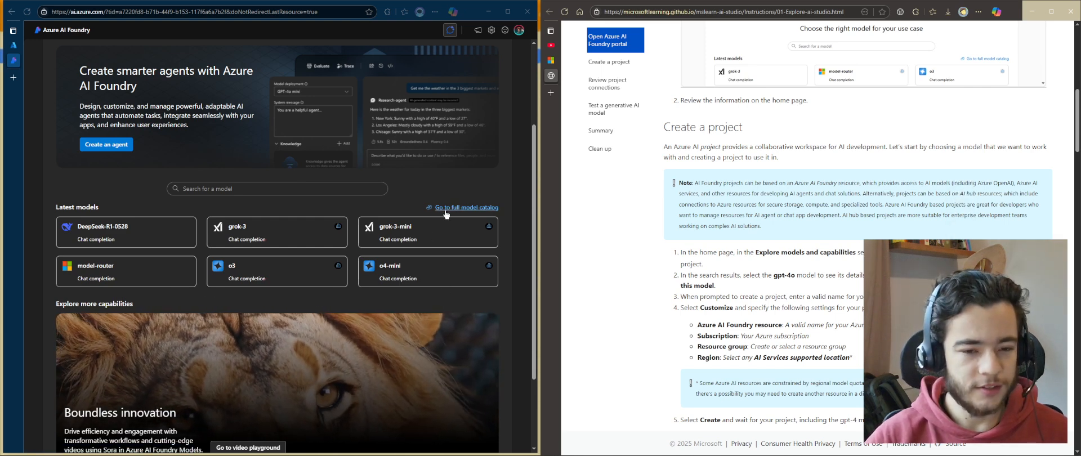
pyautogui.click(473, 207)
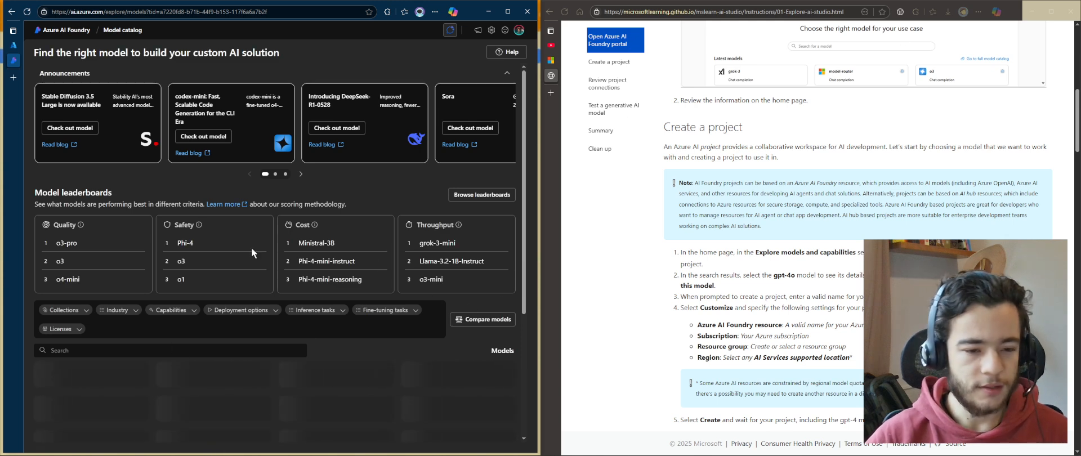
# Review the Model leaderboards section of the model catalog
pyautogui.moveTo(189, 198); pyautogui.dragTo(353, 198)
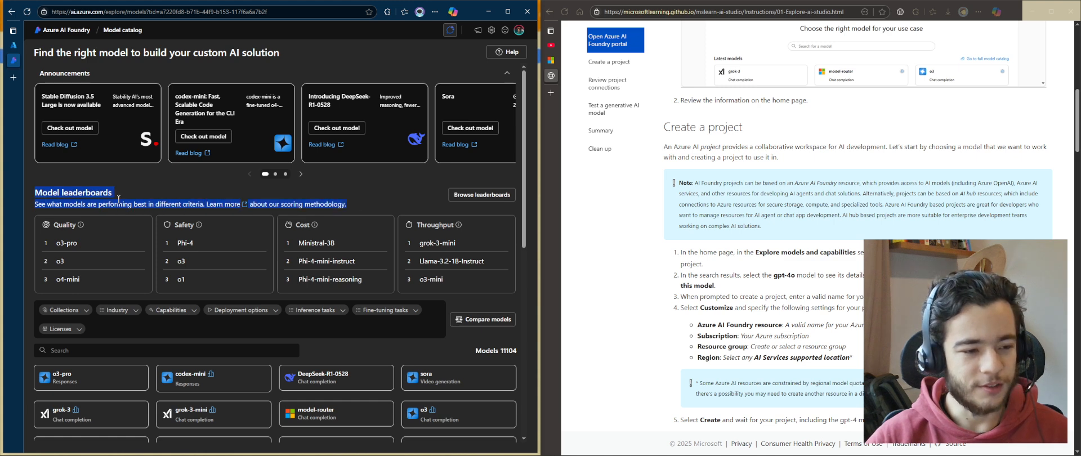
pyautogui.click(285, 194)
pyautogui.scroll(-1, 231, 313)
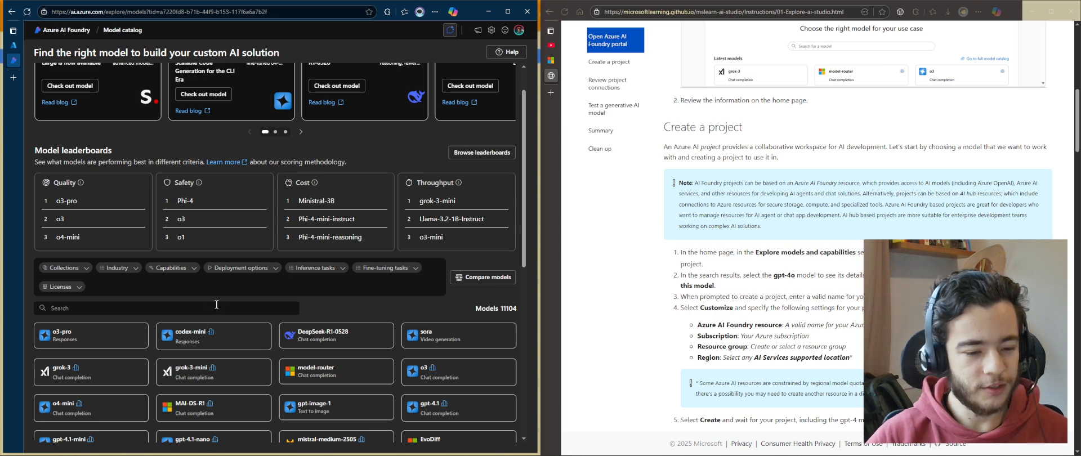
# Search the model catalog for gpt-4o and open the gpt-4o model's details page
pyautogui.click(217, 307)
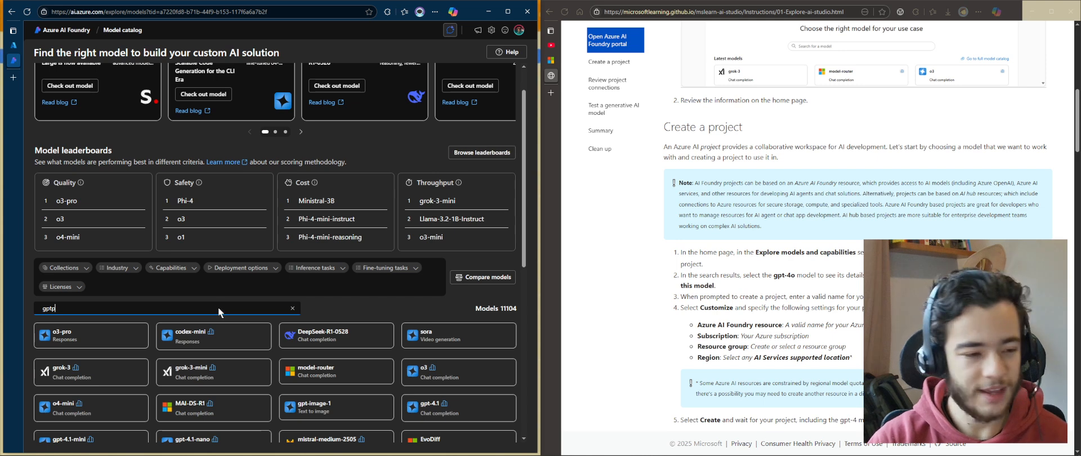
pyautogui.press('BackSpace')
pyautogui.write('-4o')
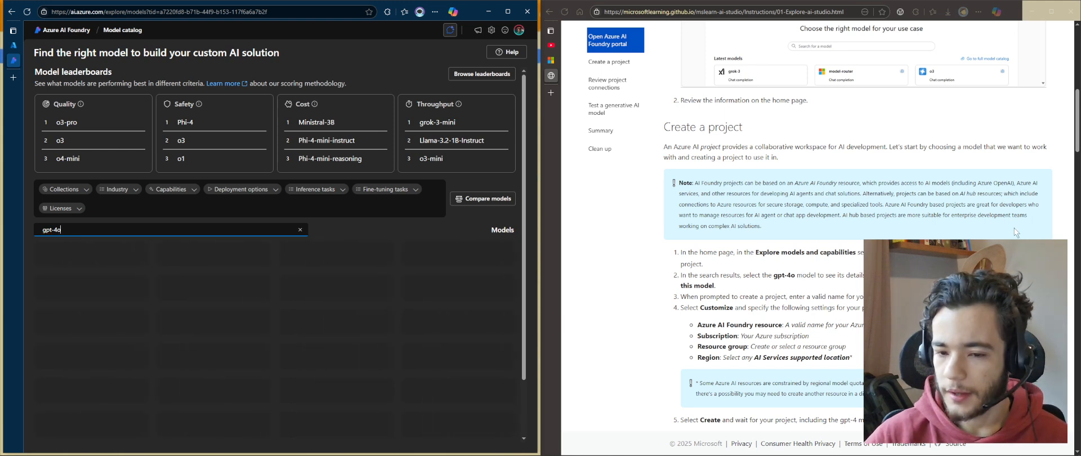
pyautogui.scroll(-2, 731, 224)
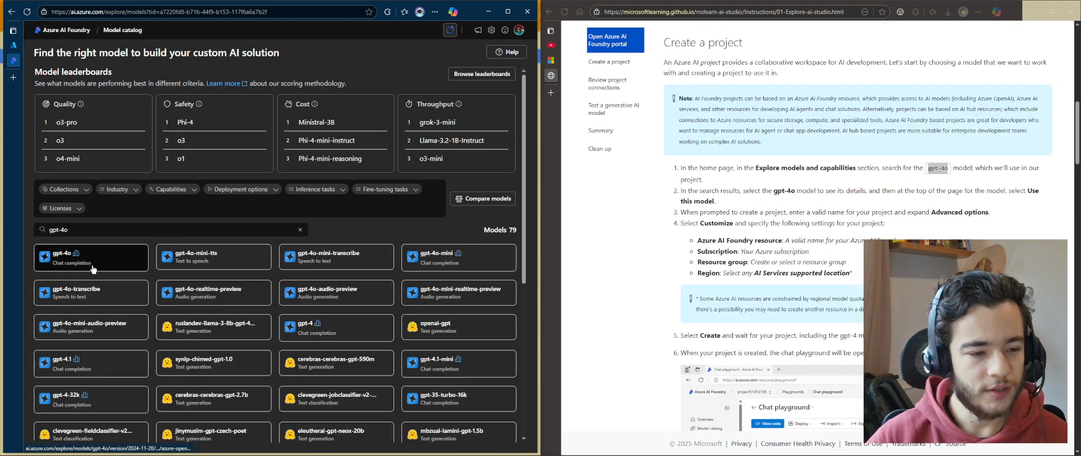
pyautogui.click(110, 256)
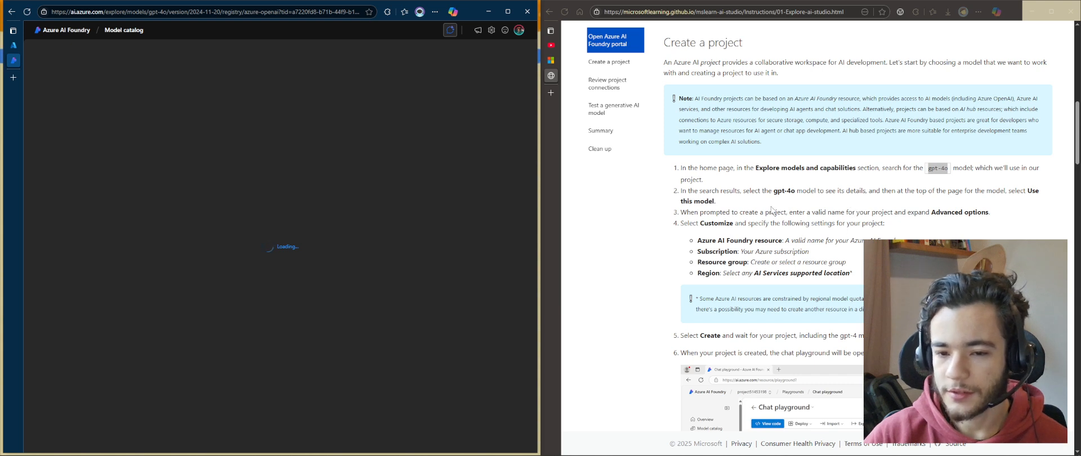
# Read the exercise instruction about creating a project when prompted
pyautogui.moveTo(719, 205); pyautogui.dragTo(1019, 221)
pyautogui.click(1007, 211)
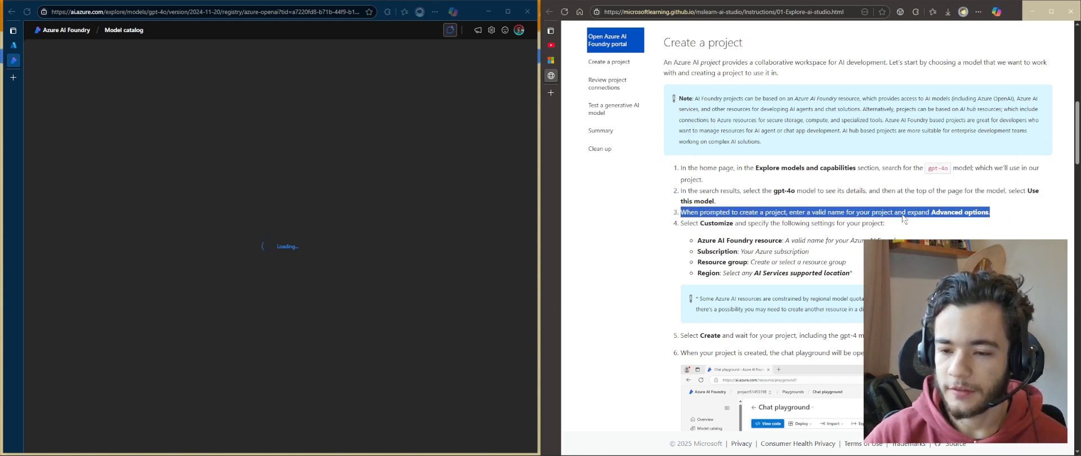
pyautogui.click(771, 308)
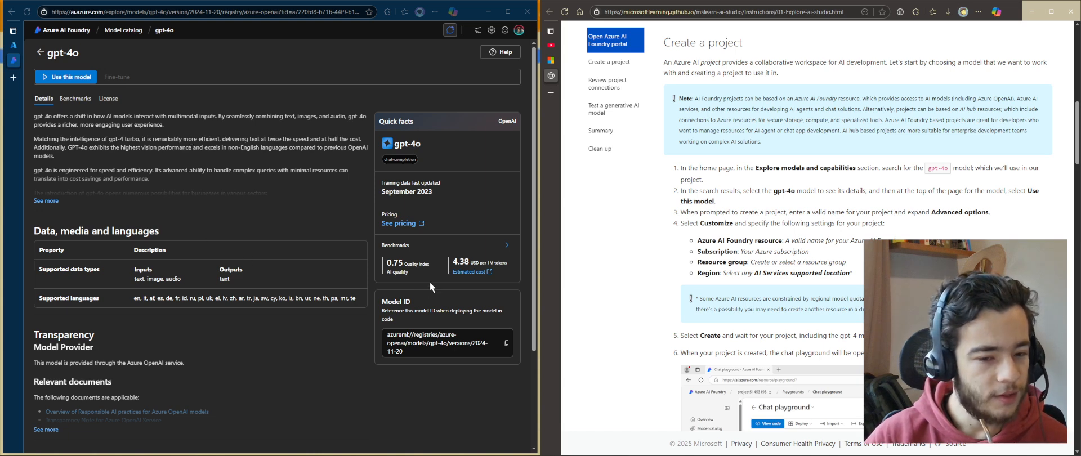
# Examine the gpt-4o model's description, supported data types and quick facts such as training date
pyautogui.moveTo(414, 276); pyautogui.dragTo(392, 271)
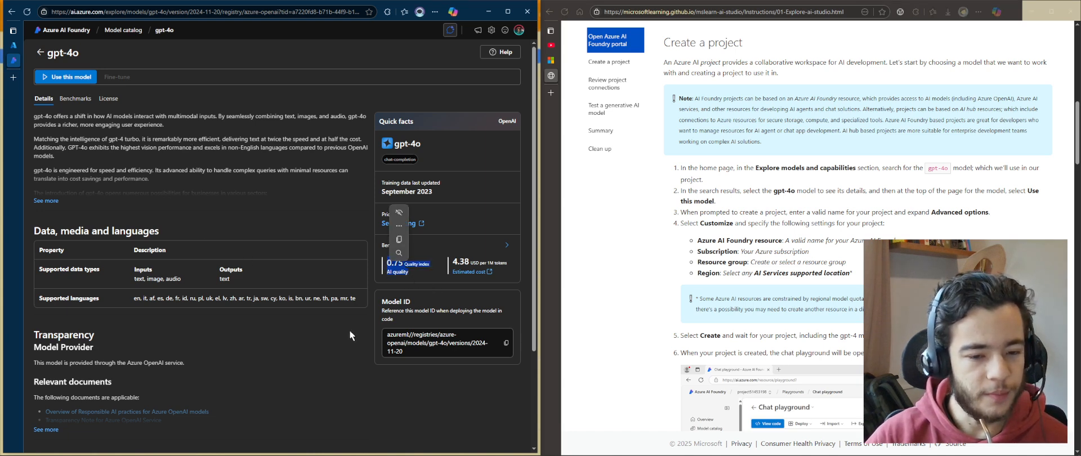
pyautogui.click(394, 266)
pyautogui.scroll(-2, 190, 356)
pyautogui.scroll(2, 200, 319)
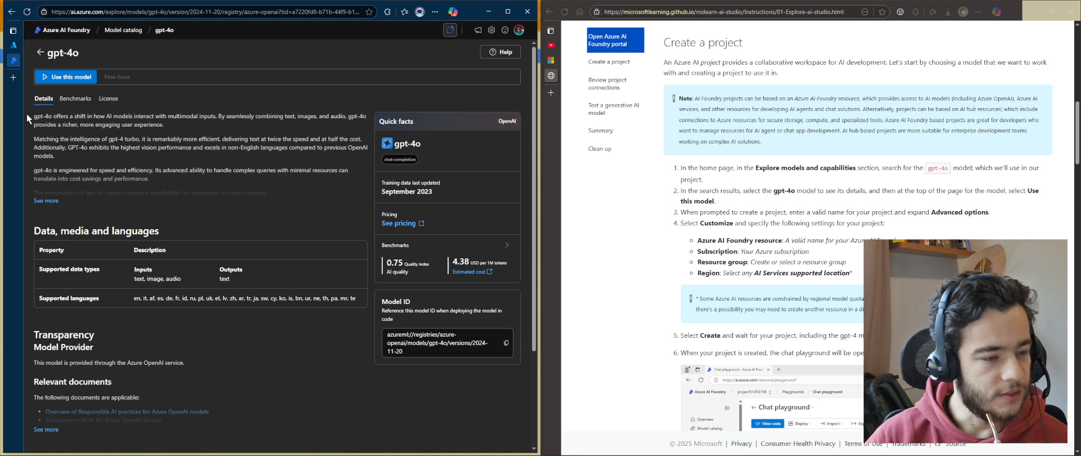
pyautogui.moveTo(34, 117); pyautogui.dragTo(179, 141)
pyautogui.click(215, 207)
pyautogui.scroll(-1, 218, 214)
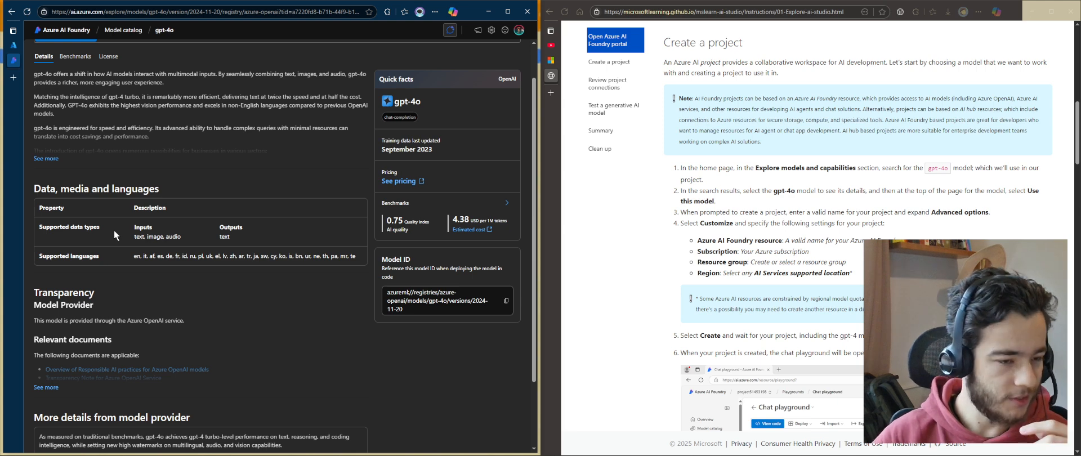
pyautogui.moveTo(134, 229); pyautogui.dragTo(190, 235)
pyautogui.click(160, 239)
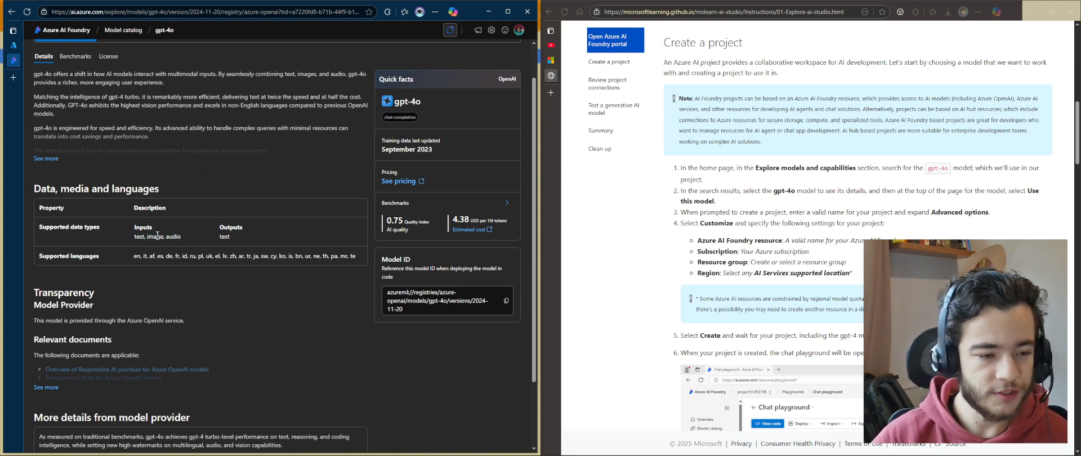
pyautogui.scroll(2, 157, 235)
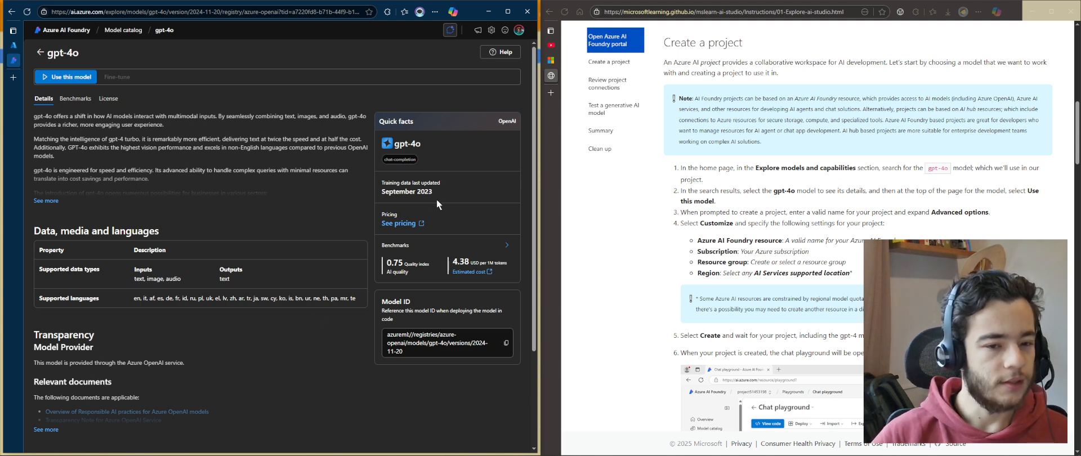
pyautogui.moveTo(437, 198); pyautogui.dragTo(383, 181)
pyautogui.click(408, 201)
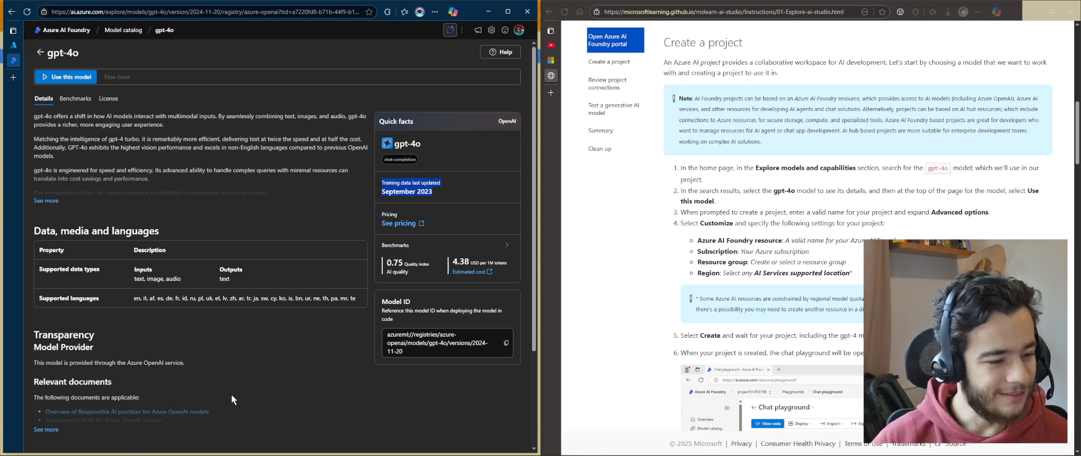
# Read the model's transparency, relevant documents, responsible AI and provider benchmark sections
pyautogui.scroll(-2, 231, 394)
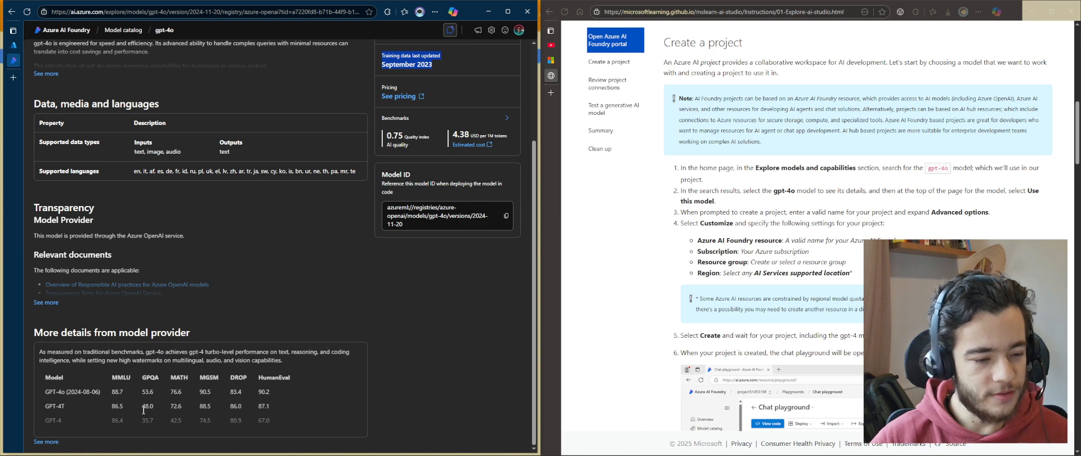
pyautogui.moveTo(296, 367); pyautogui.dragTo(41, 352)
pyautogui.click(313, 360)
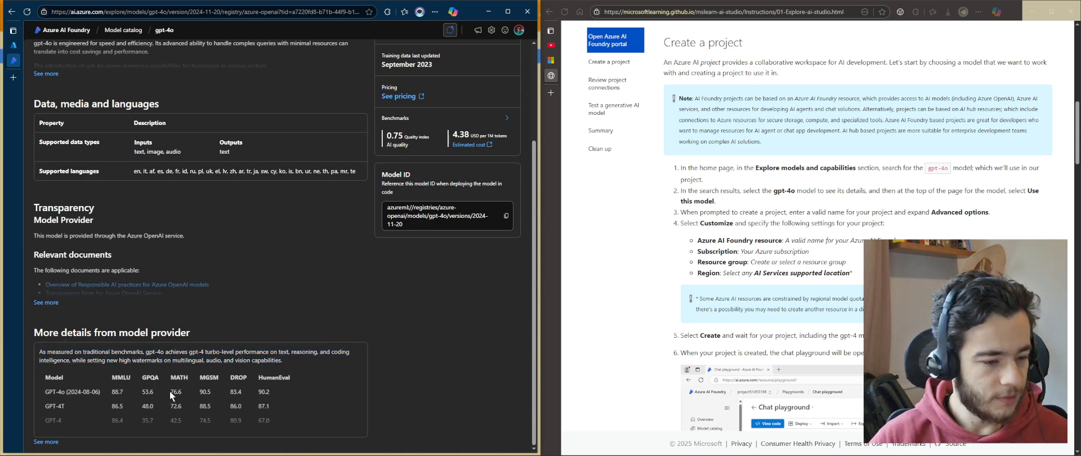
pyautogui.click(42, 303)
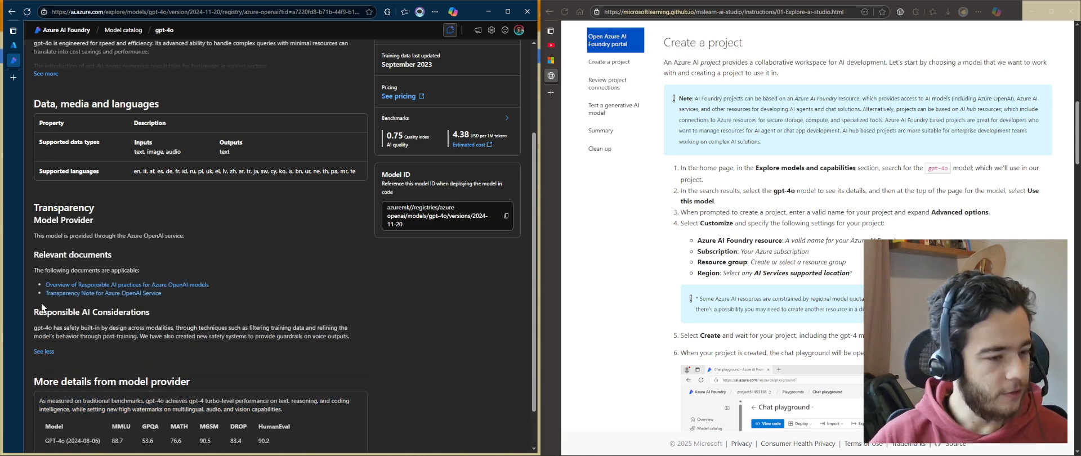
pyautogui.scroll(-2, 140, 196)
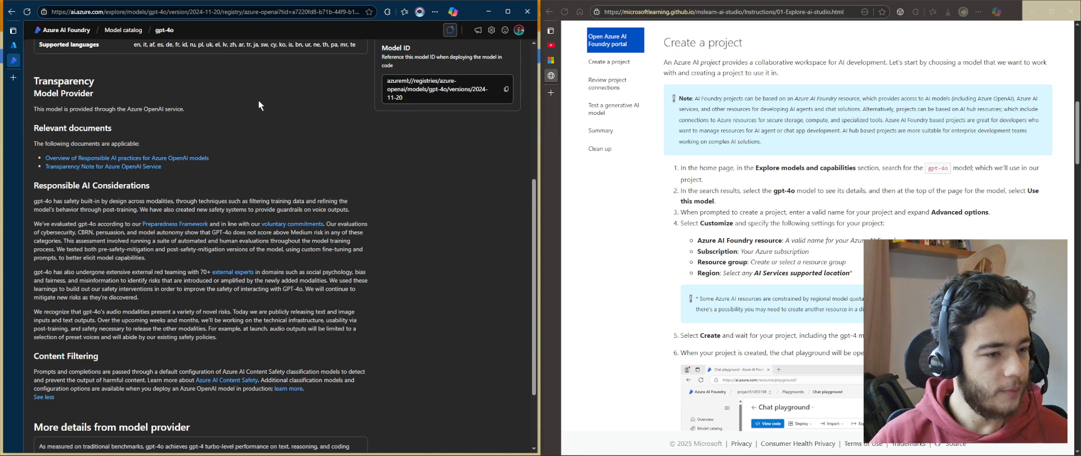
pyautogui.tripleClick(74, 185)
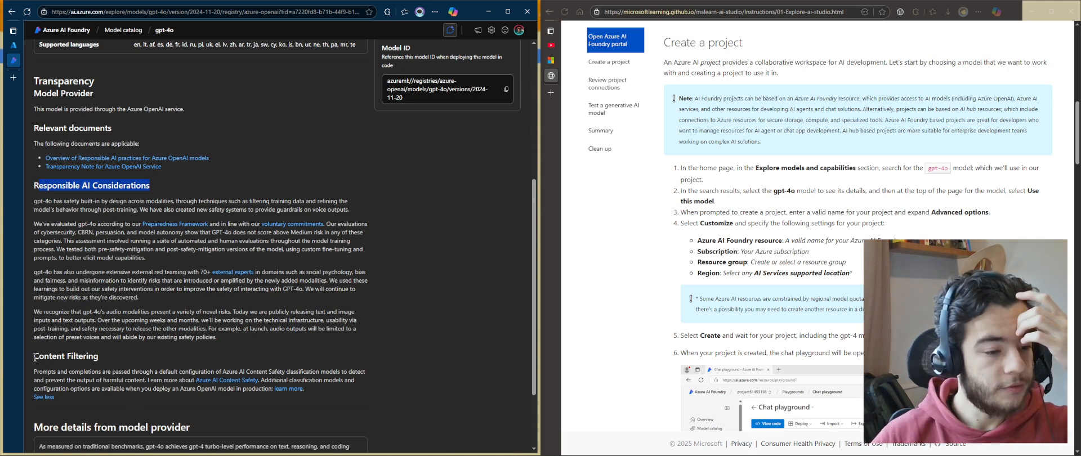
pyautogui.tripleClick(123, 360)
pyautogui.click(147, 400)
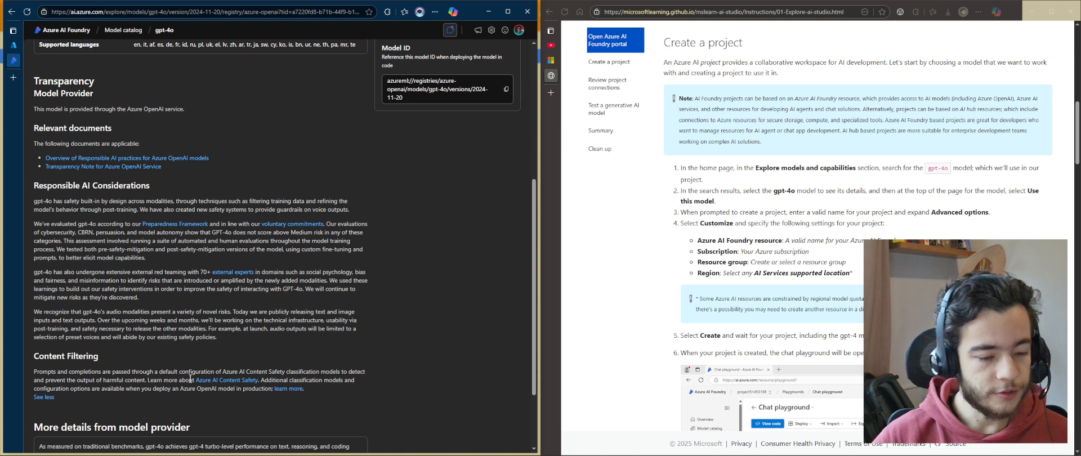
pyautogui.scroll(-2, 219, 387)
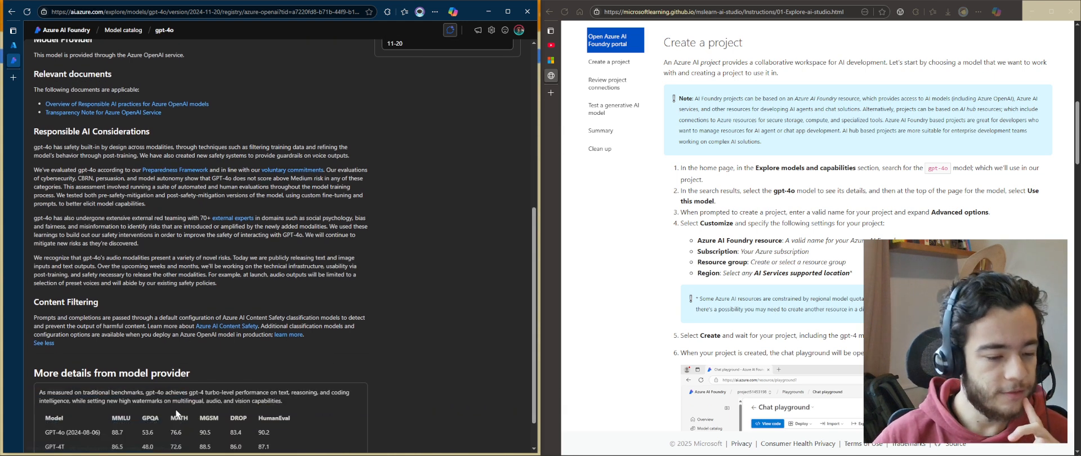
pyautogui.scroll(7, 344, 297)
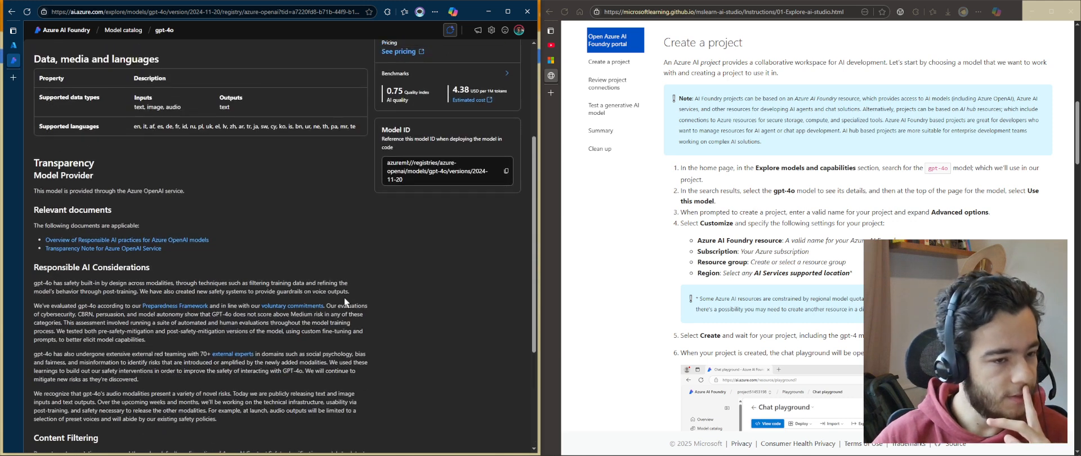
pyautogui.scroll(1, 304, 304)
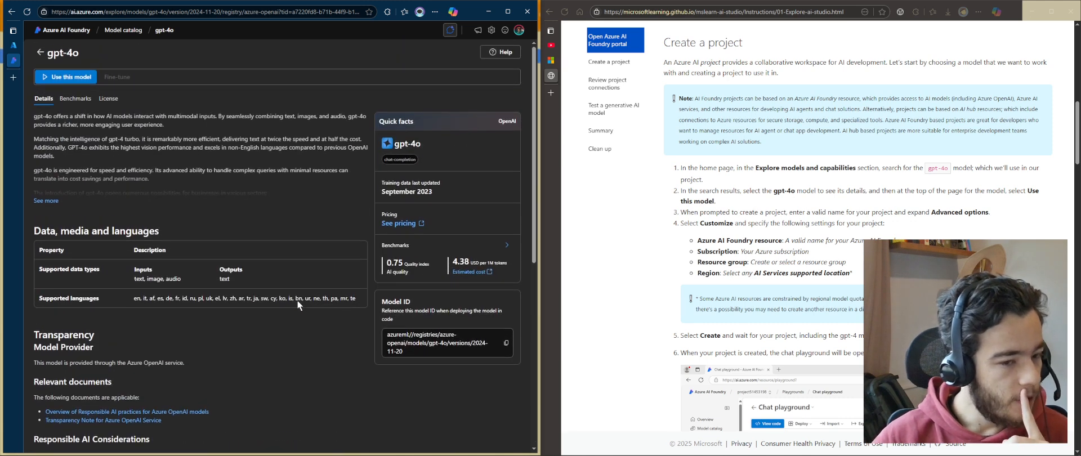
# Open the estimated cost benchmark documentation in a new tab and switch it to English
pyautogui.middleClick(463, 272)
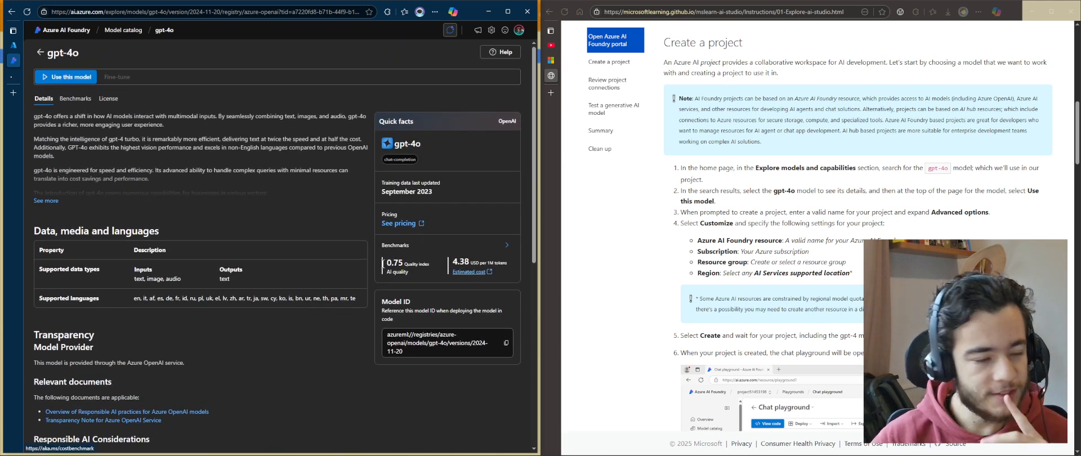
pyautogui.click(15, 76)
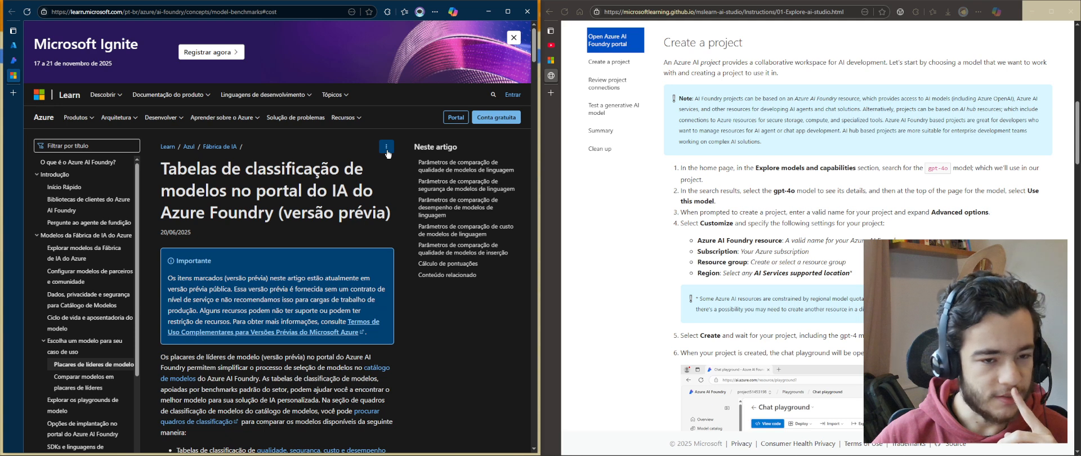
pyautogui.click(387, 147)
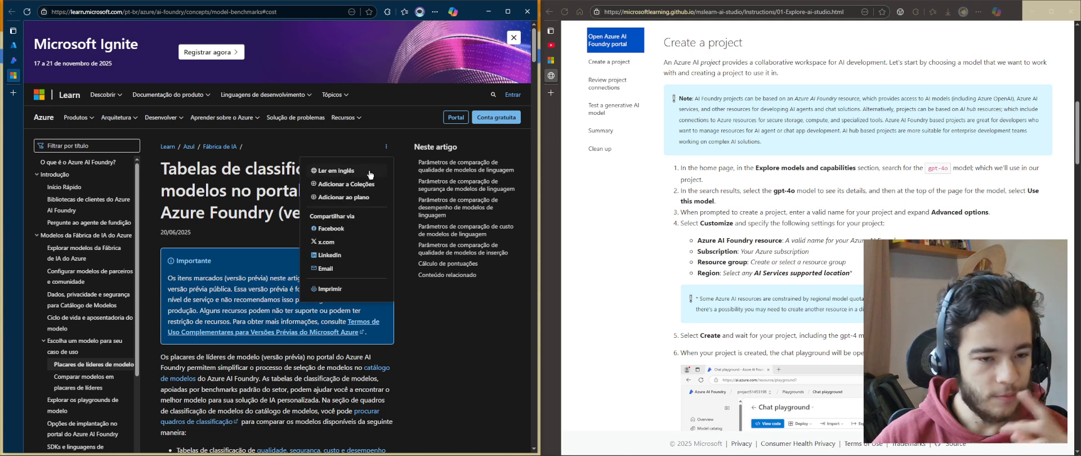
pyautogui.click(370, 174)
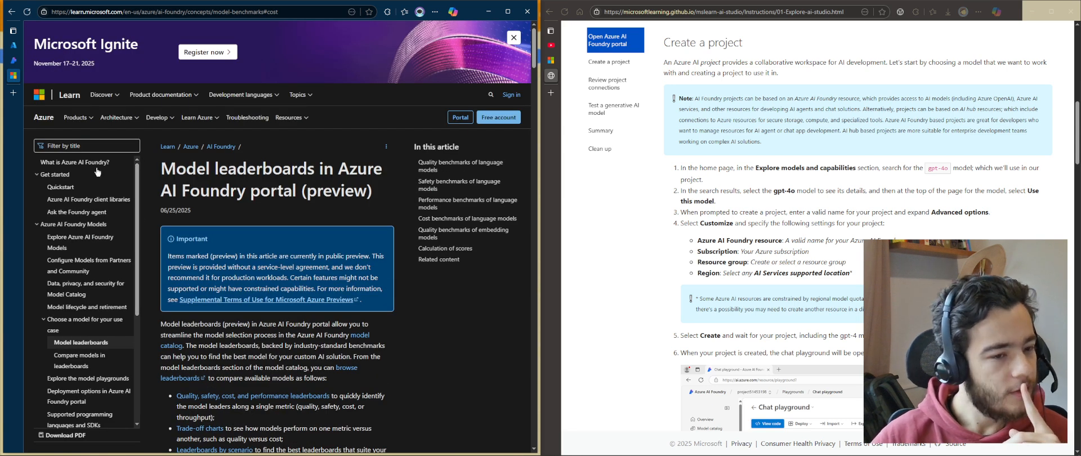
pyautogui.moveTo(162, 164); pyautogui.dragTo(397, 197)
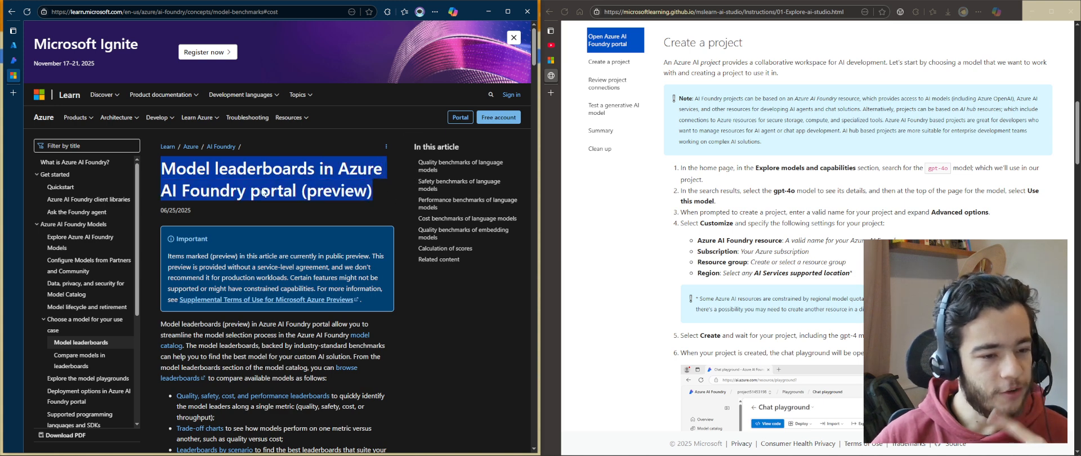
# Search the model leaderboards article for pricing information, then return to the gpt-4o model page
pyautogui.click(13, 61)
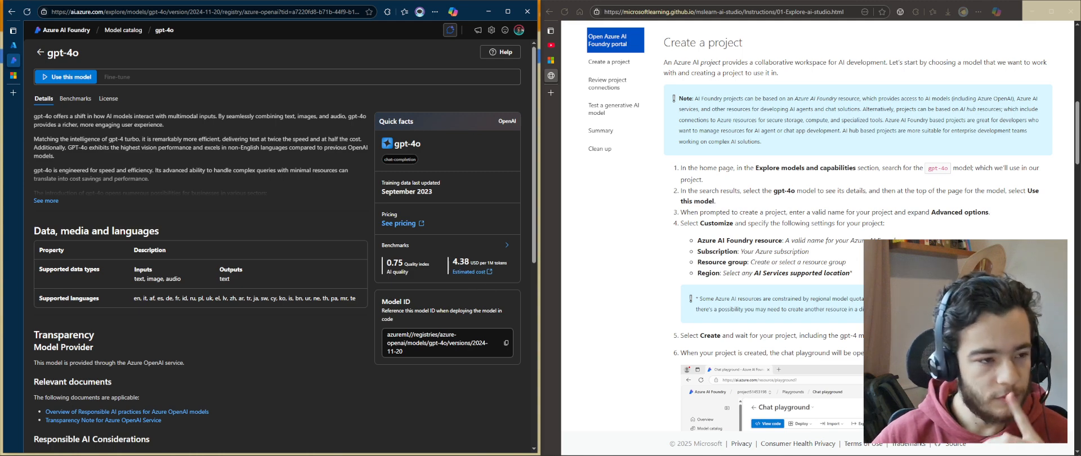
pyautogui.click(13, 75)
pyautogui.scroll(-5, 309, 218)
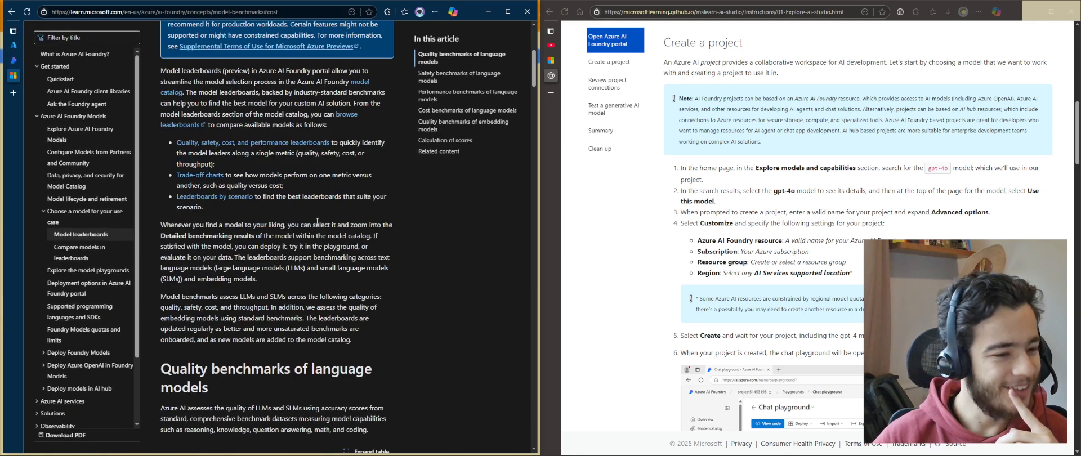
pyautogui.scroll(-2, 317, 222)
pyautogui.hotkey('ctrl', 'f')
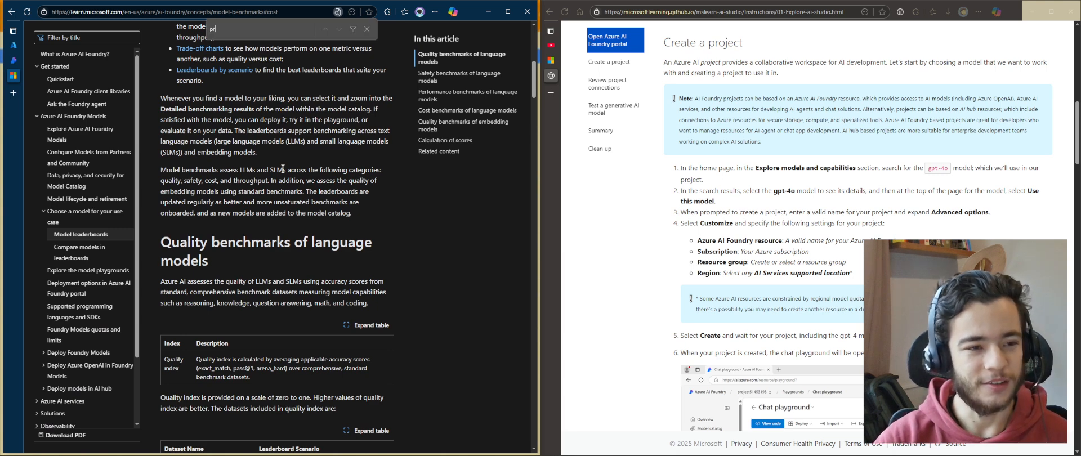
pyautogui.write('pricing')
pyautogui.scroll(-3, 285, 169)
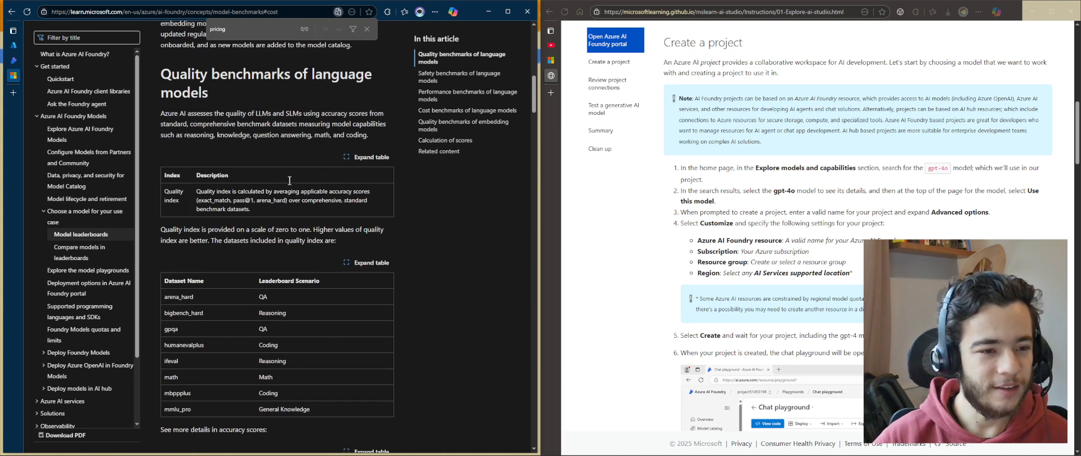
pyautogui.press('BackSpace')
pyautogui.press('BackSpace')
pyautogui.press('BackSpace')
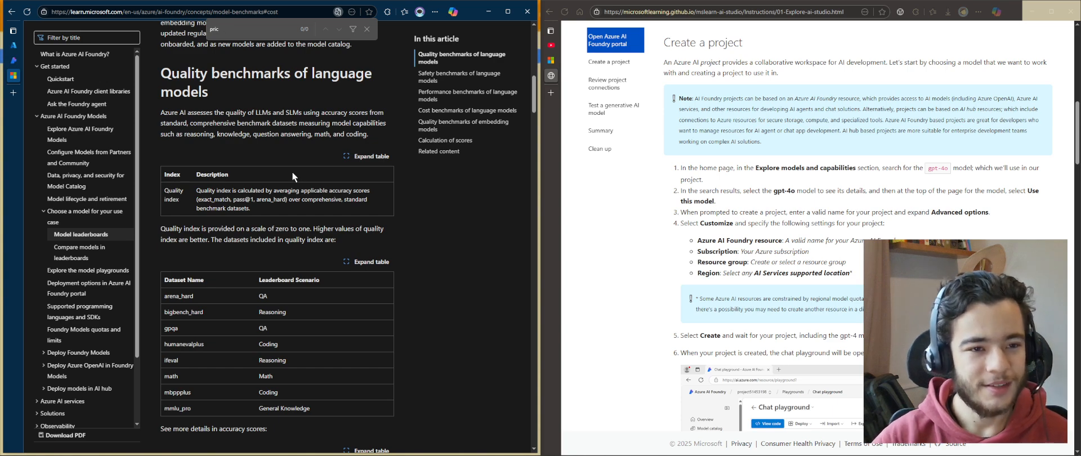
pyautogui.press('Escape')
pyautogui.scroll(-10, 274, 157)
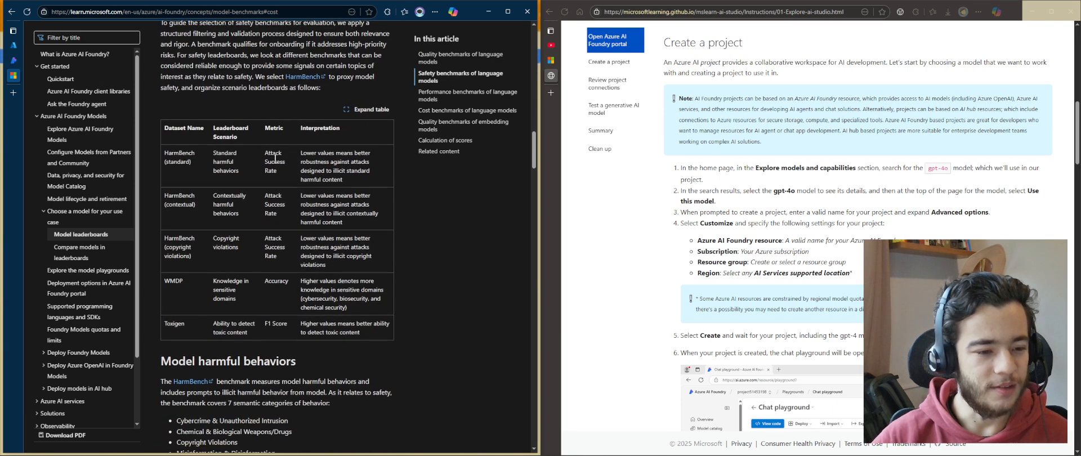
pyautogui.scroll(-6, 275, 157)
pyautogui.hotkey('ctrl', 'shift', 'Tab')
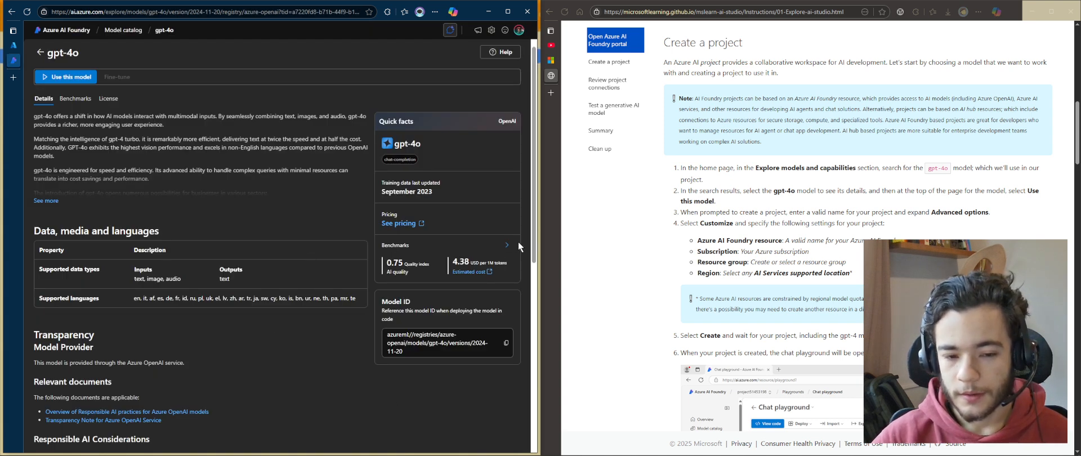
# Reopen and close the estimated cost documentation, then review the gpt-4o benchmark charts for quality, safety, cost, latency and throughput
pyautogui.click(472, 272)
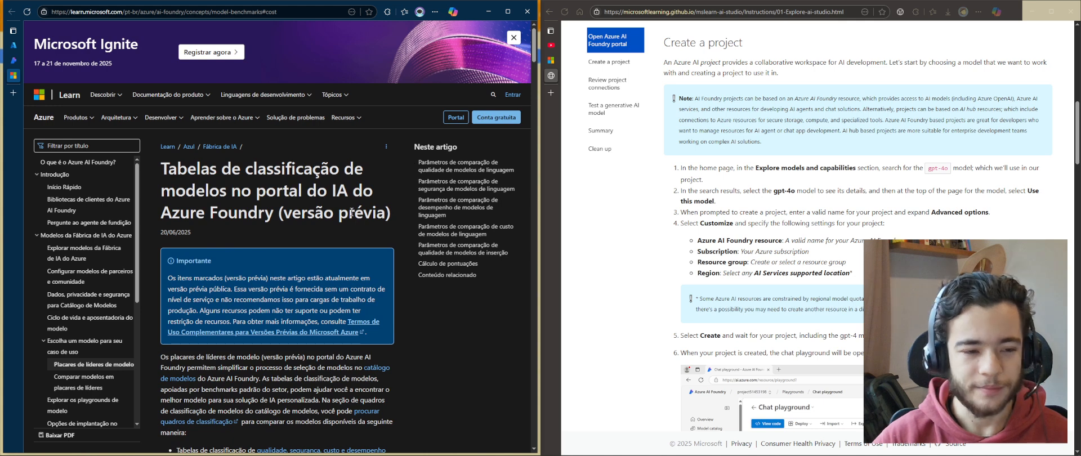
pyautogui.hotkey('ctrl', 'w')
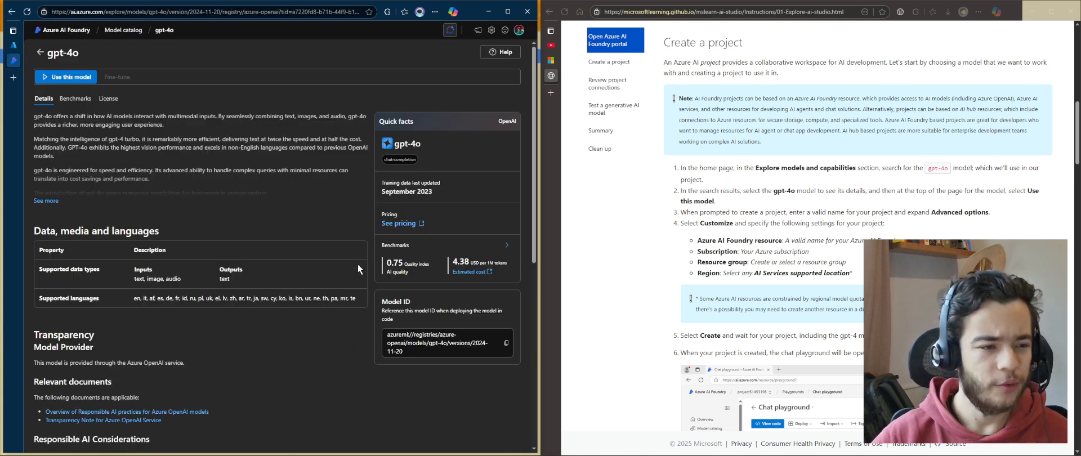
pyautogui.click(79, 100)
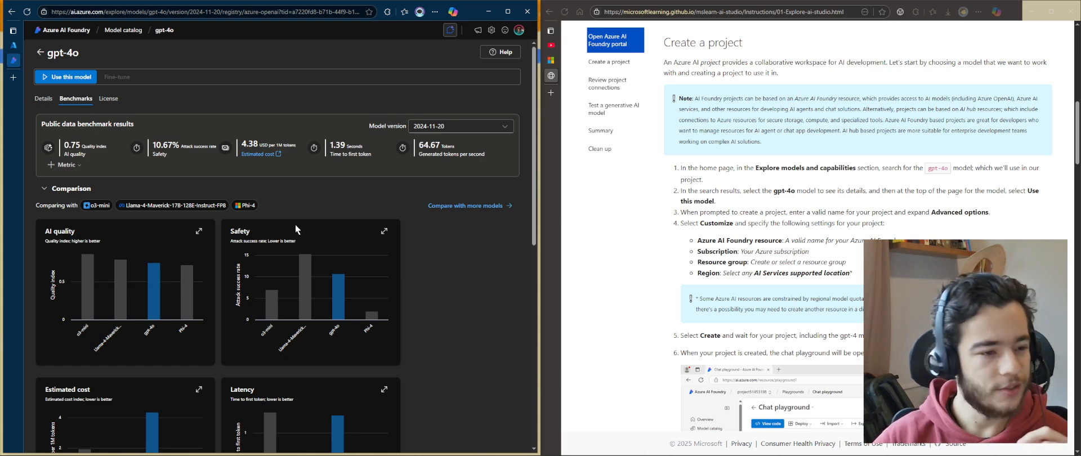
pyautogui.scroll(-4, 326, 242)
pyautogui.scroll(4, 390, 363)
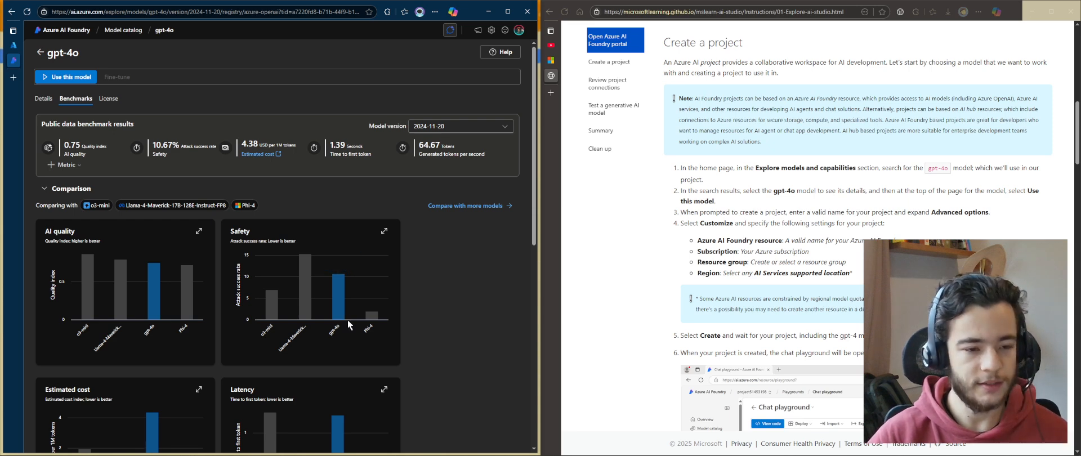
pyautogui.moveTo(344, 315)
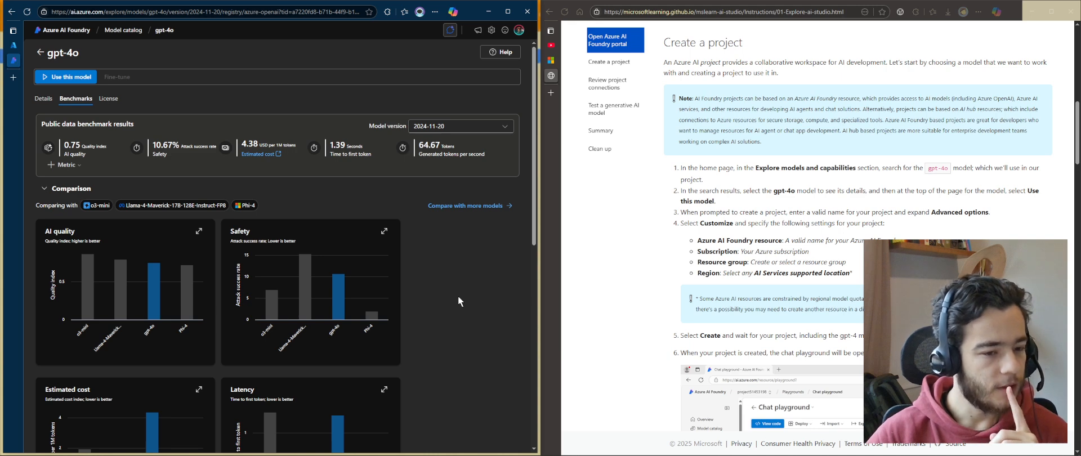
pyautogui.scroll(-4, 458, 295)
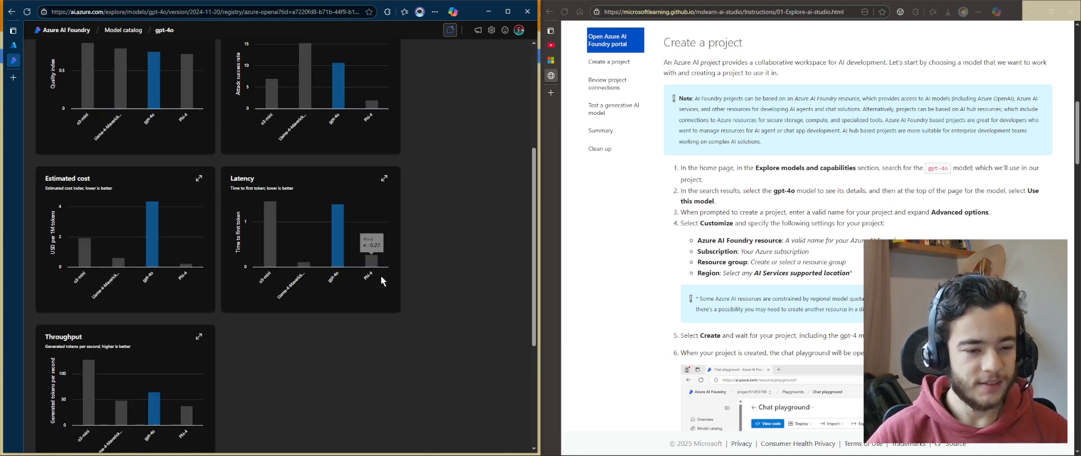
pyautogui.scroll(2, 410, 362)
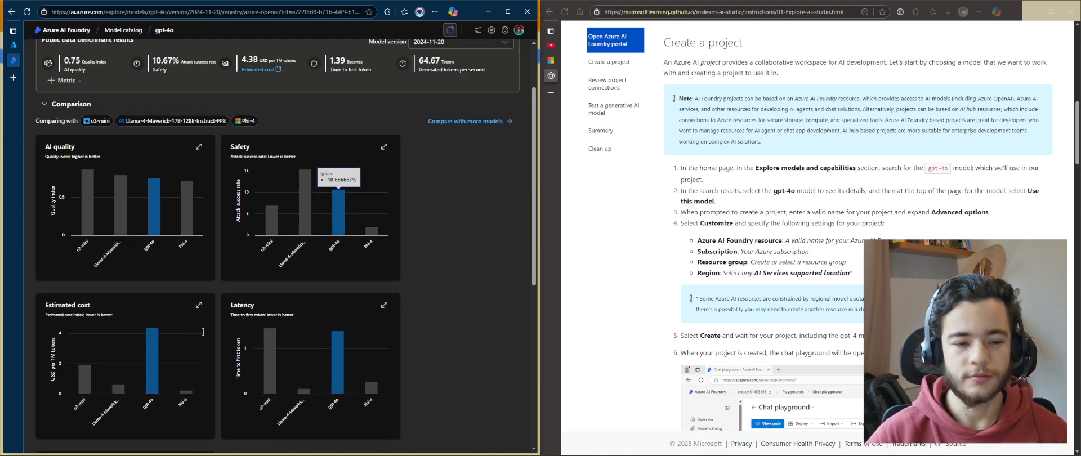
pyautogui.scroll(-2, 239, 360)
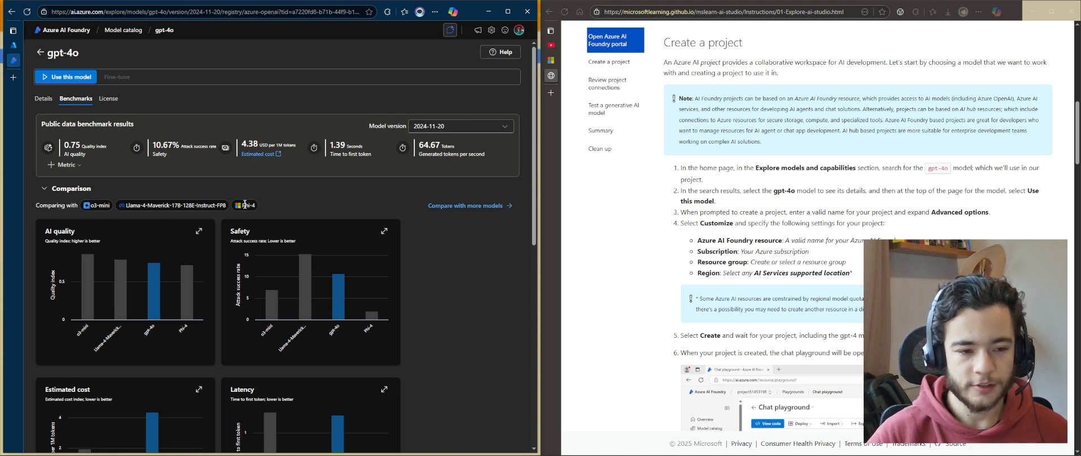
pyautogui.scroll(-3, 491, 368)
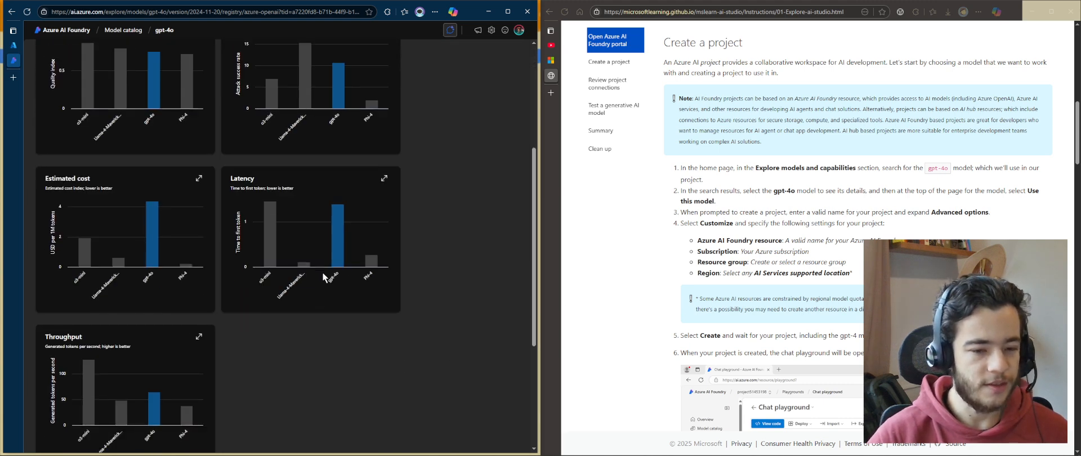
pyautogui.moveTo(151, 419)
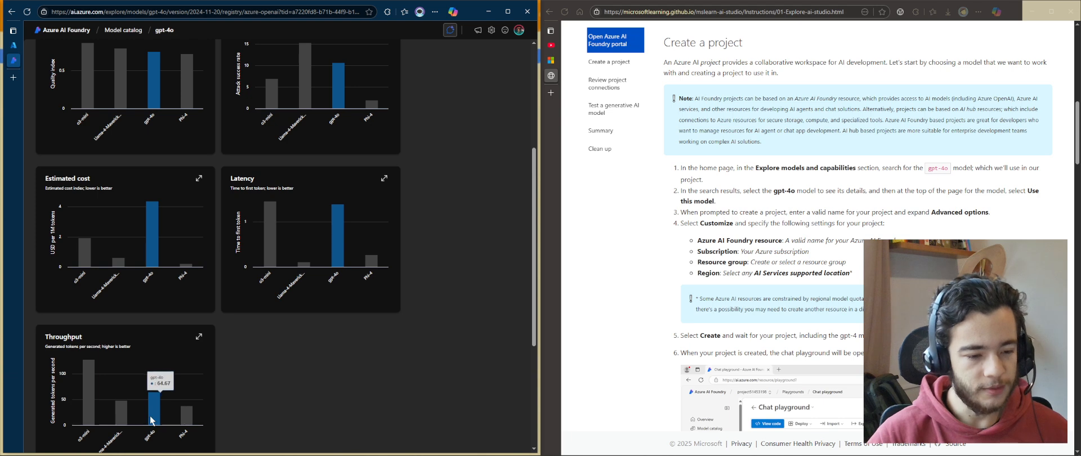
# Compare the gpt-4o metrics table against o3-mini, Llama-4-Maverick and Phi-4 across all benchmark indexes
pyautogui.scroll(2, 318, 377)
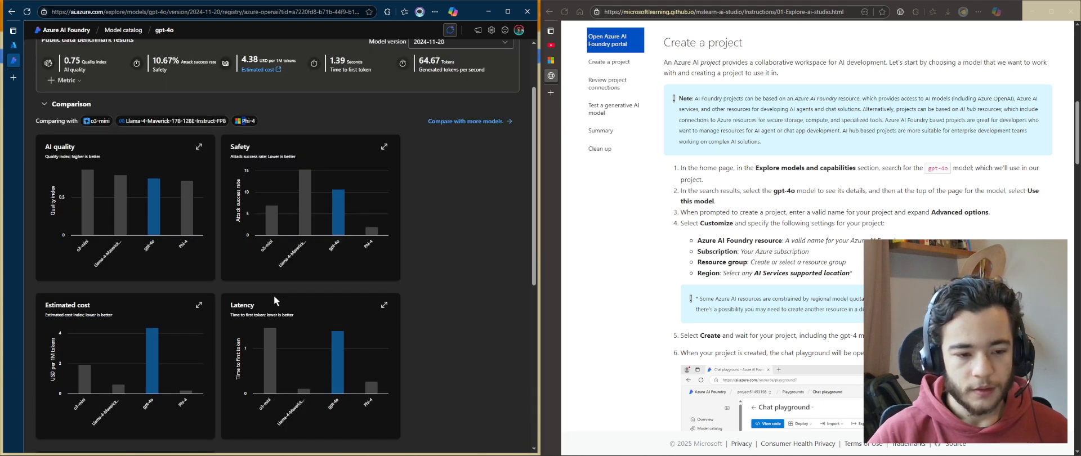
pyautogui.scroll(-4, 507, 388)
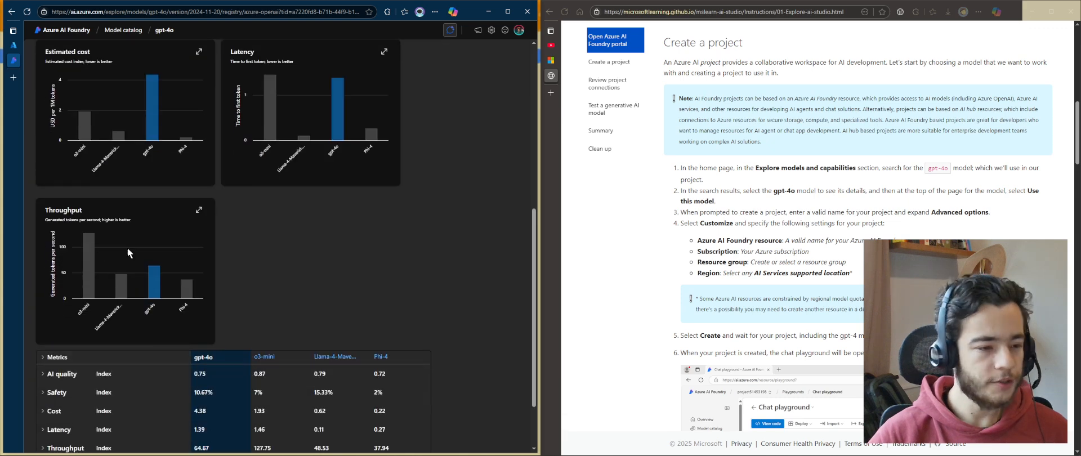
pyautogui.moveTo(167, 222); pyautogui.dragTo(25, 205)
pyautogui.click(235, 233)
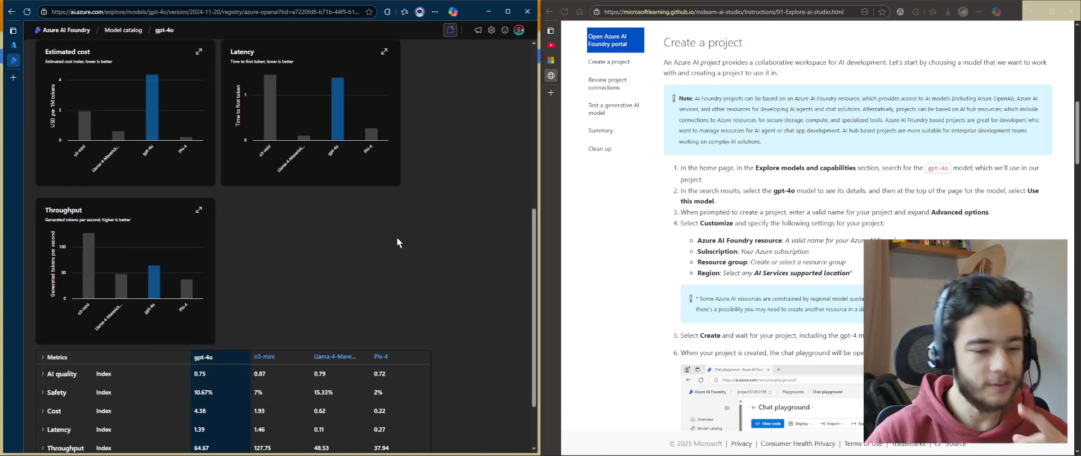
pyautogui.scroll(-2, 396, 237)
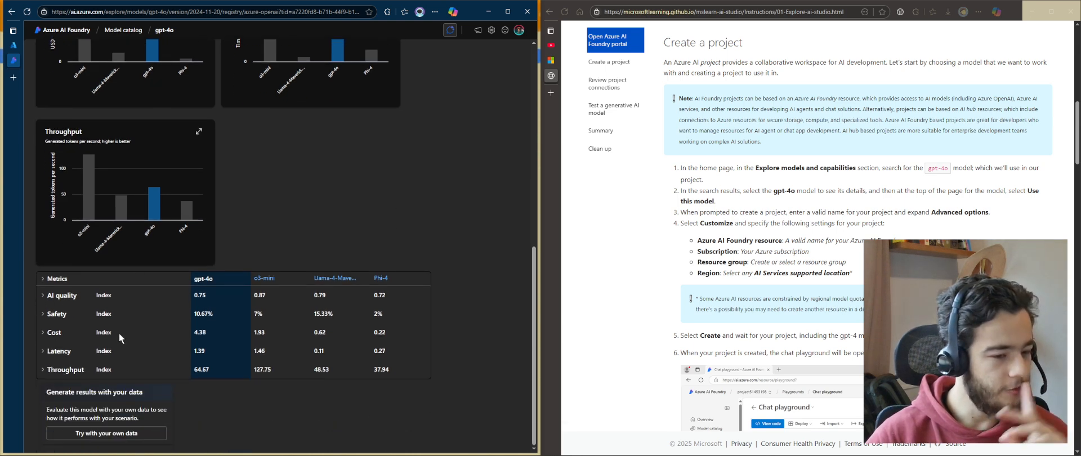
pyautogui.scroll(10, 177, 354)
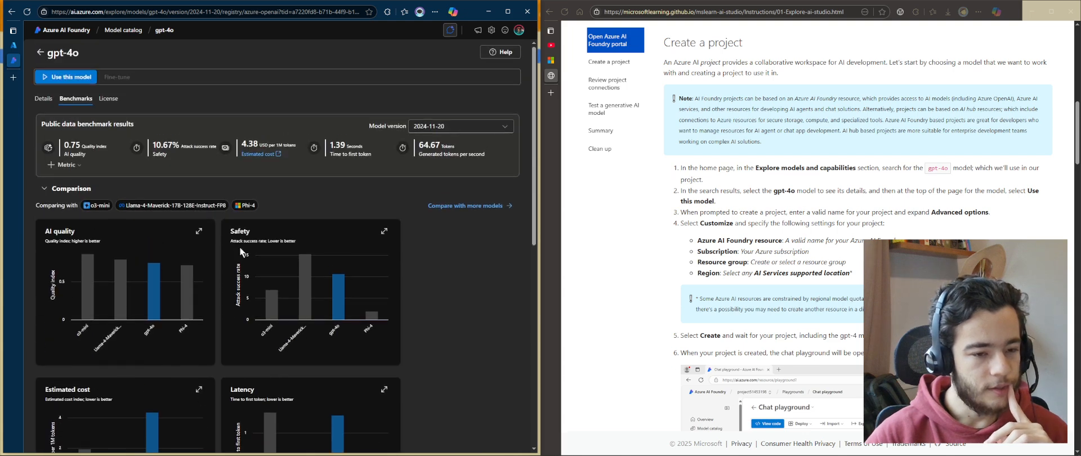
pyautogui.scroll(-2, 496, 311)
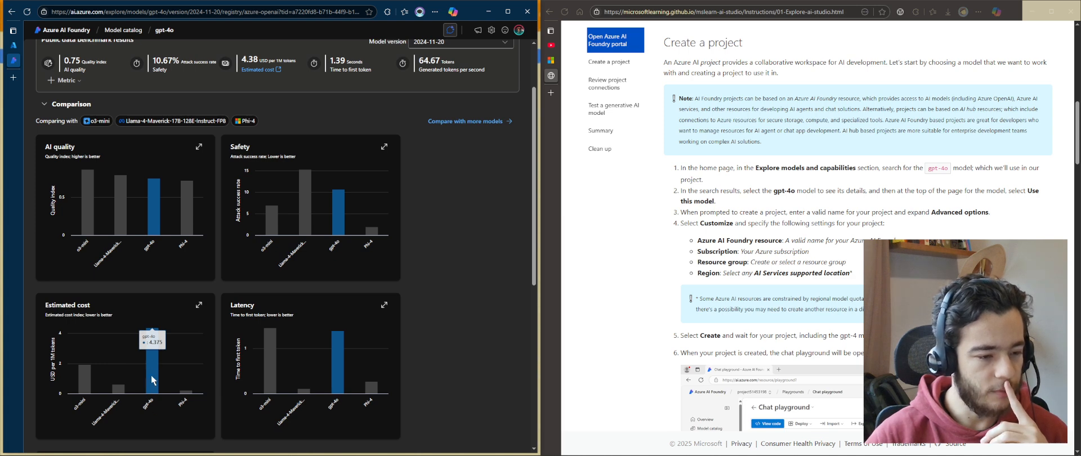
pyautogui.scroll(-4, 152, 380)
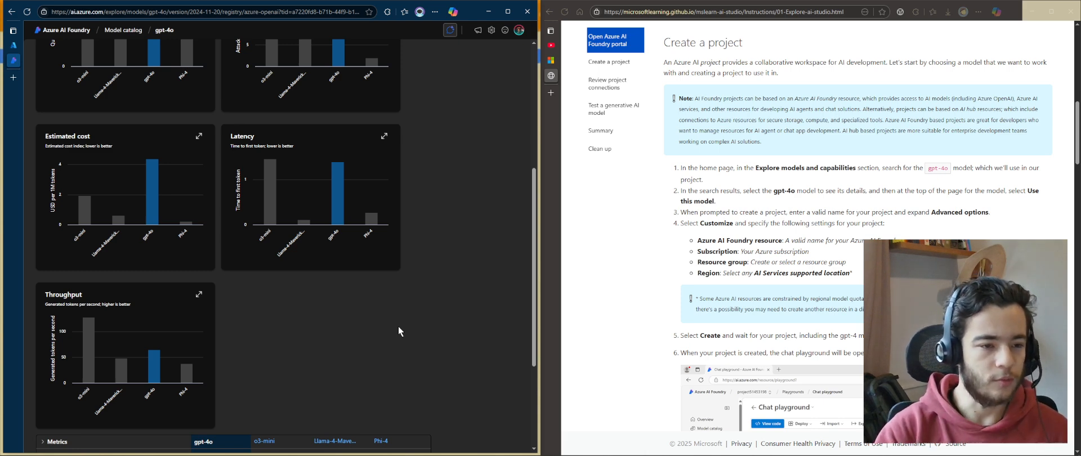
pyautogui.scroll(-3, 397, 316)
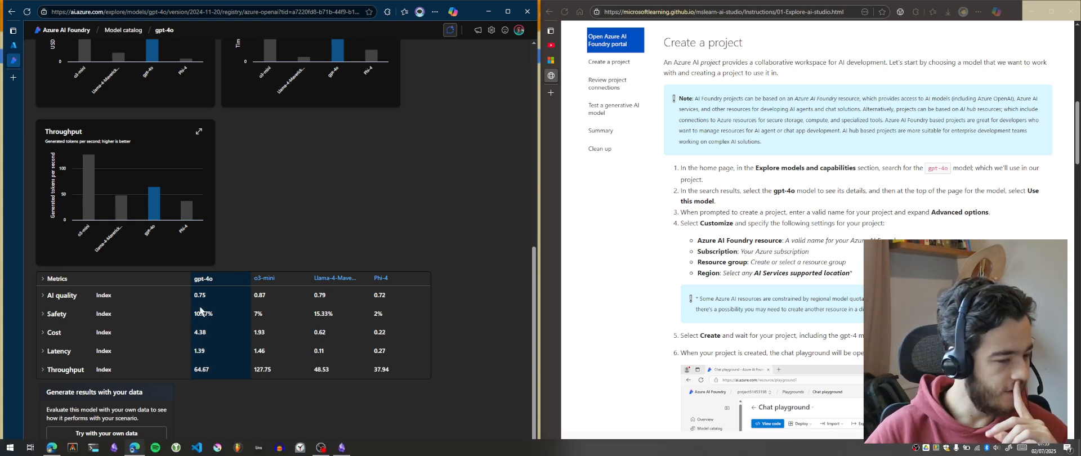
pyautogui.scroll(10, 153, 300)
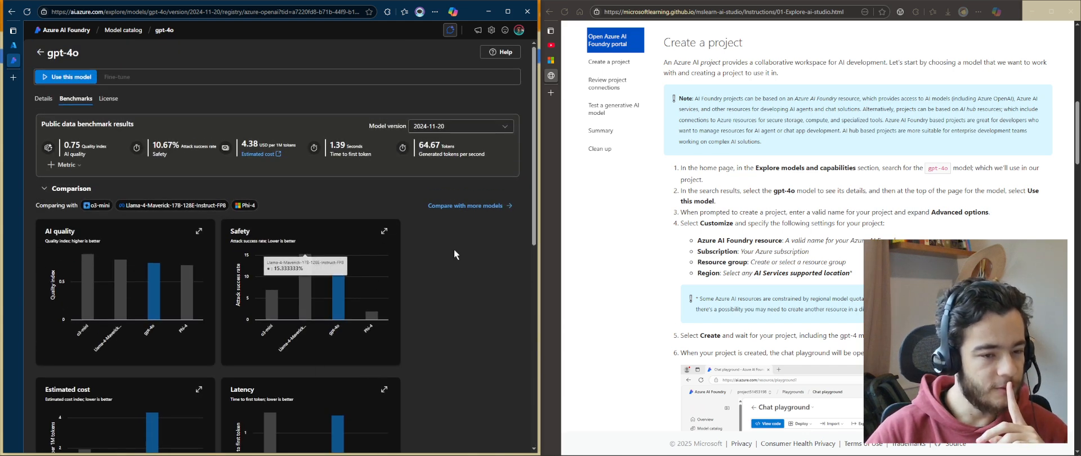
# Switch the benchmark model version to 2024-08-06 and examine its available metrics and comparison
pyautogui.click(475, 125)
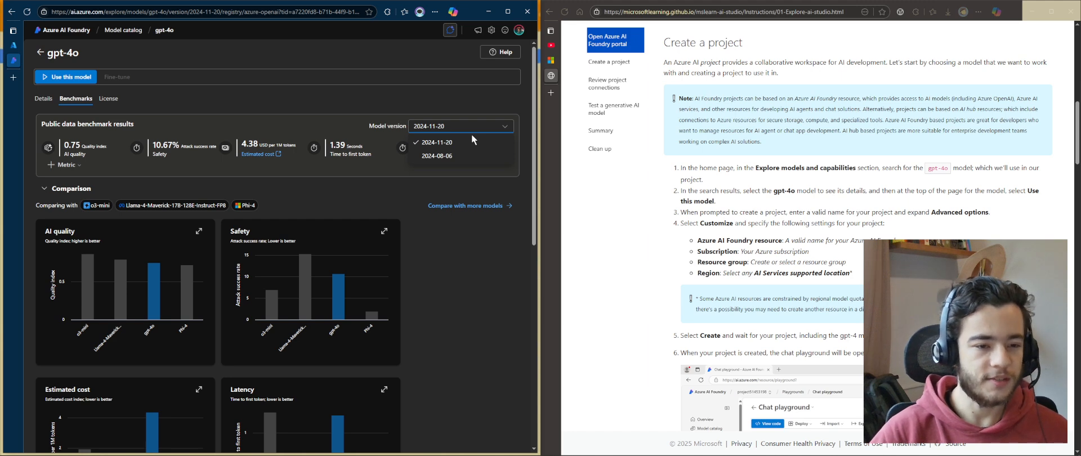
pyautogui.click(442, 156)
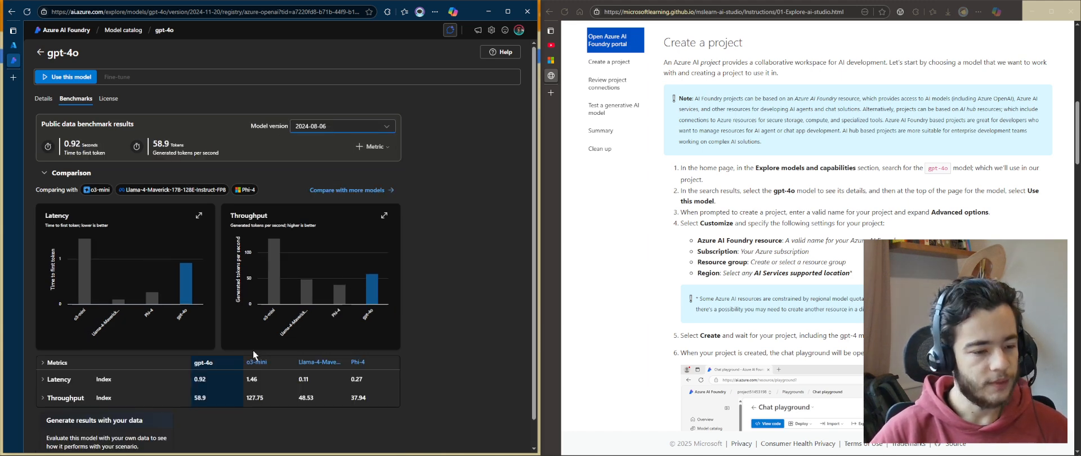
pyautogui.scroll(-1, 377, 293)
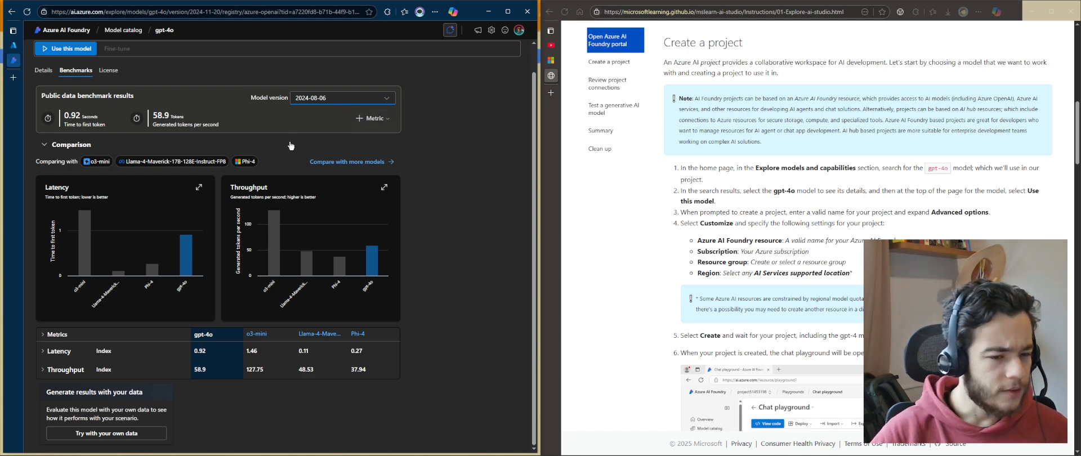
pyautogui.click(372, 119)
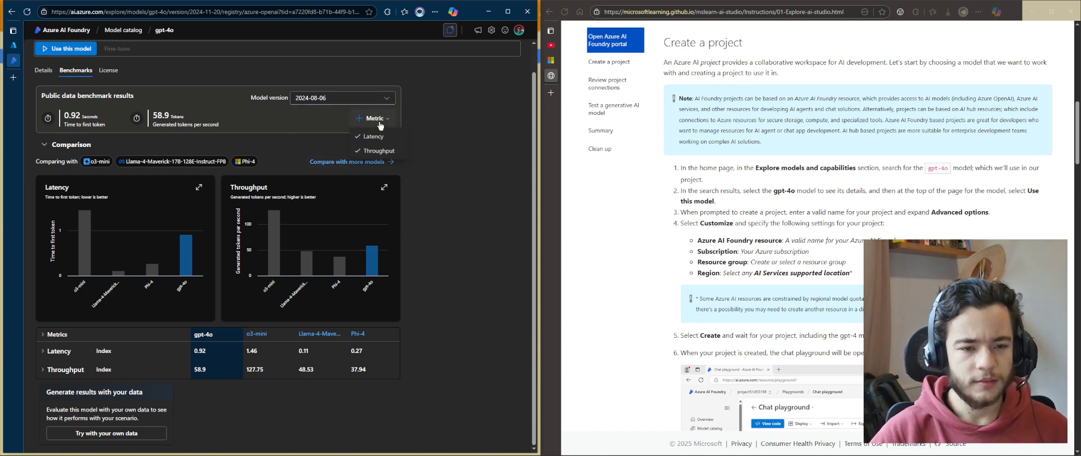
pyautogui.click(304, 139)
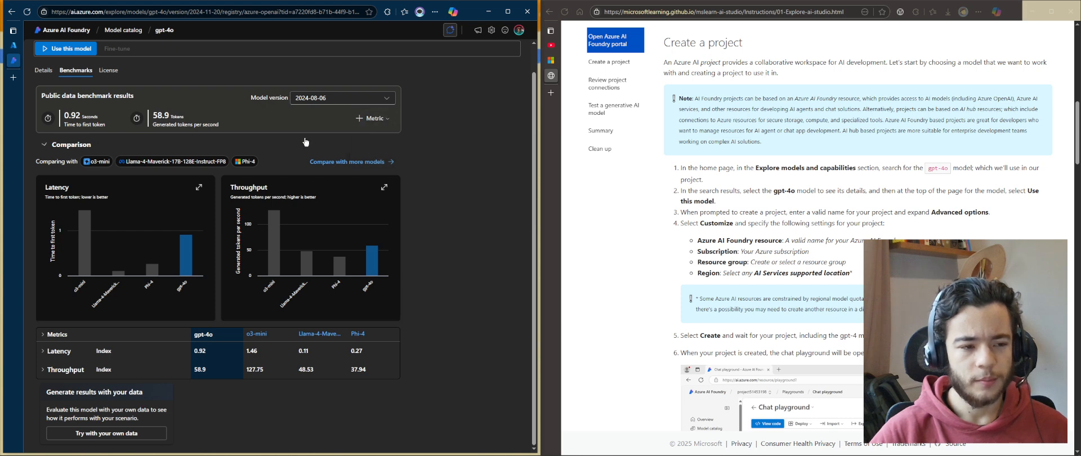
pyautogui.click(69, 174)
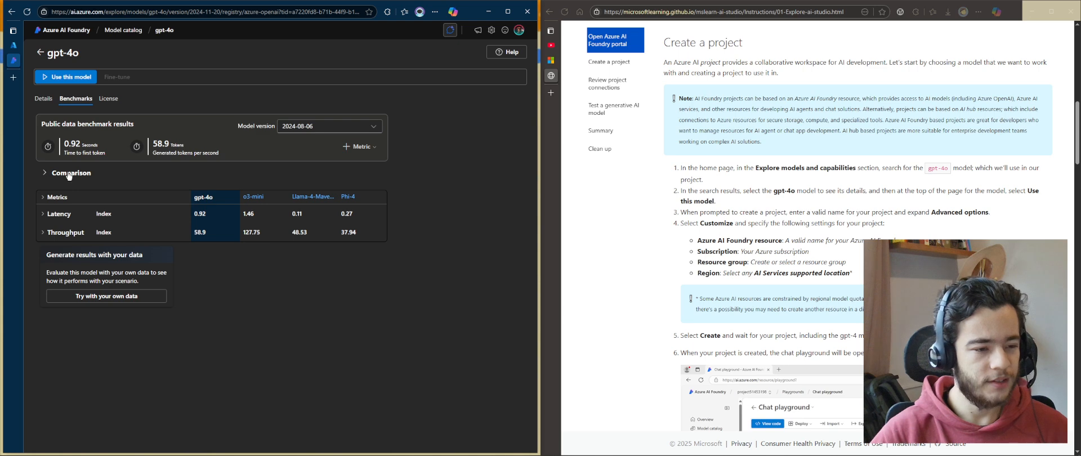
pyautogui.scroll(-1, 276, 218)
pyautogui.scroll(1, 394, 231)
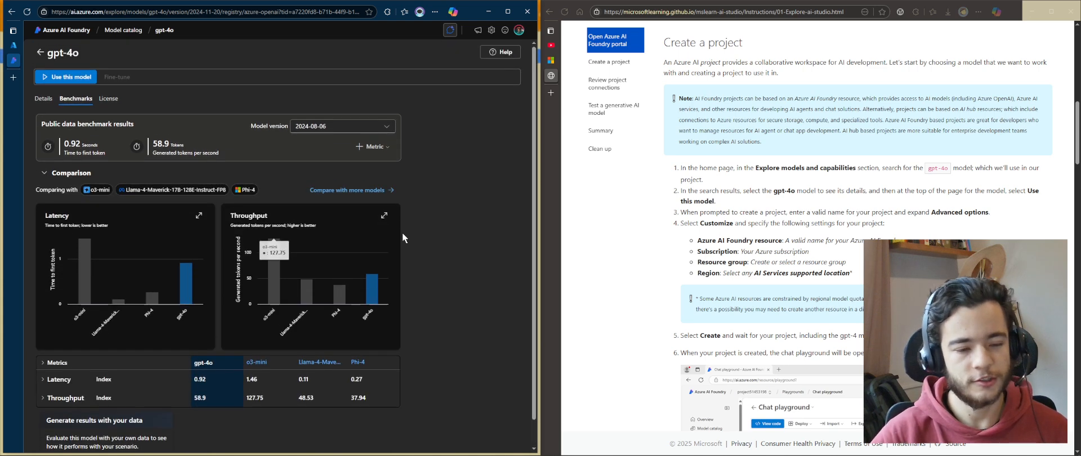
# Switch the benchmark model version back to 2024-11-20 and return to the model details
pyautogui.click(313, 127)
pyautogui.click(316, 142)
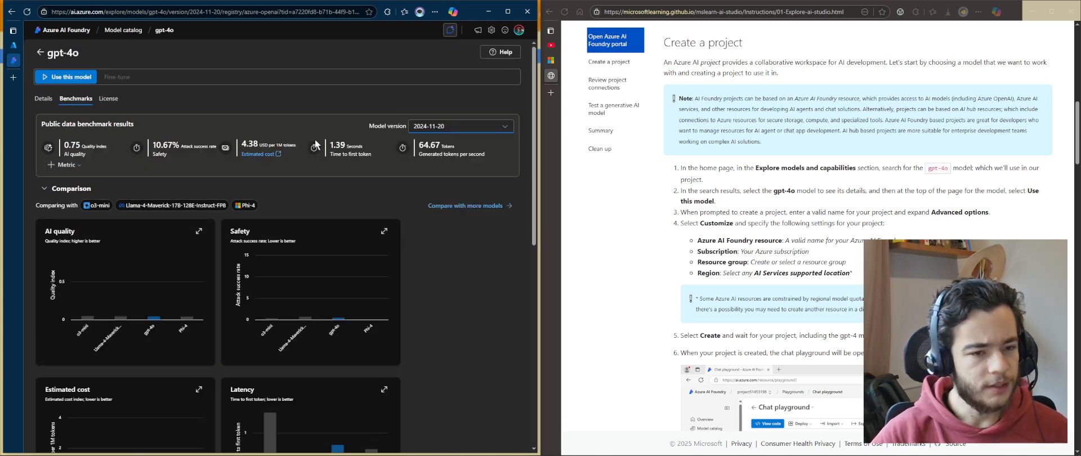
pyautogui.click(43, 98)
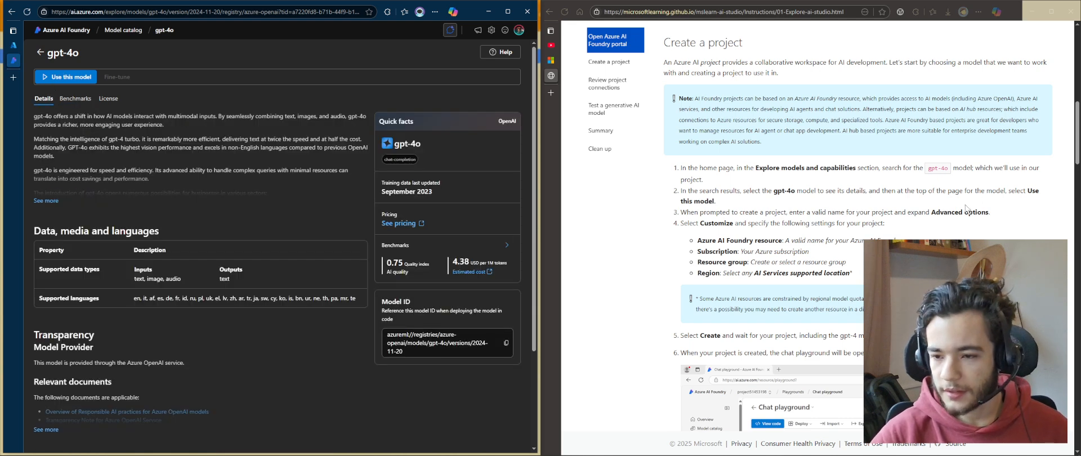
# Start using the gpt-4o model in a new project named ai102-day-3 and expand its advanced options
pyautogui.click(58, 83)
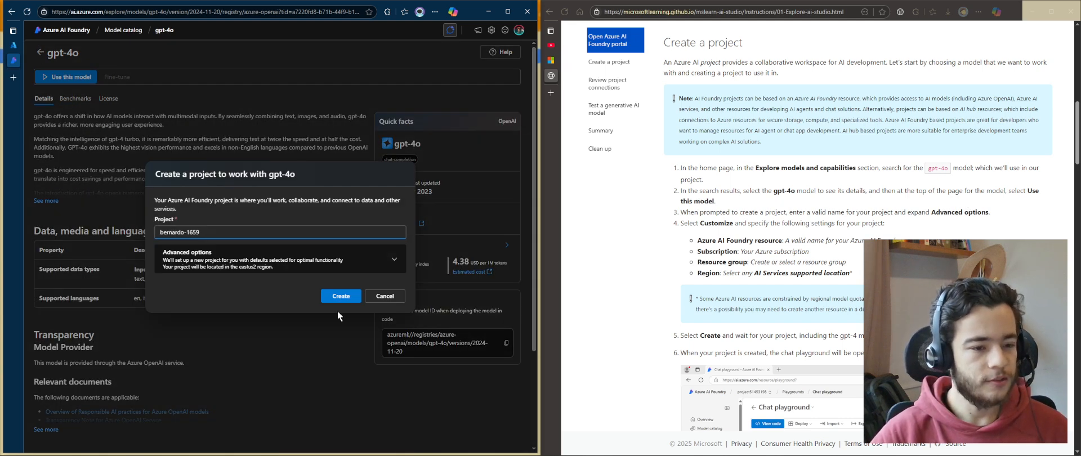
pyautogui.moveTo(204, 232); pyautogui.dragTo(133, 233)
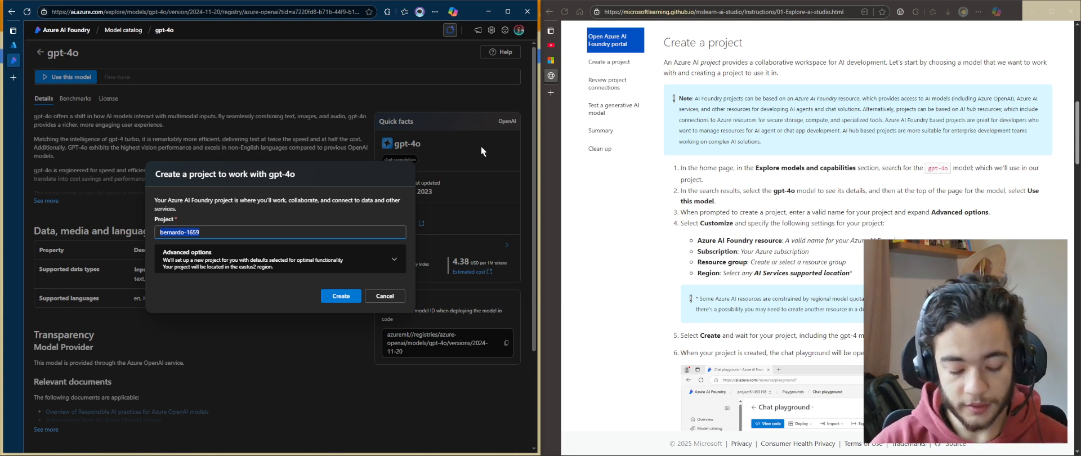
pyautogui.write('ai102-da')
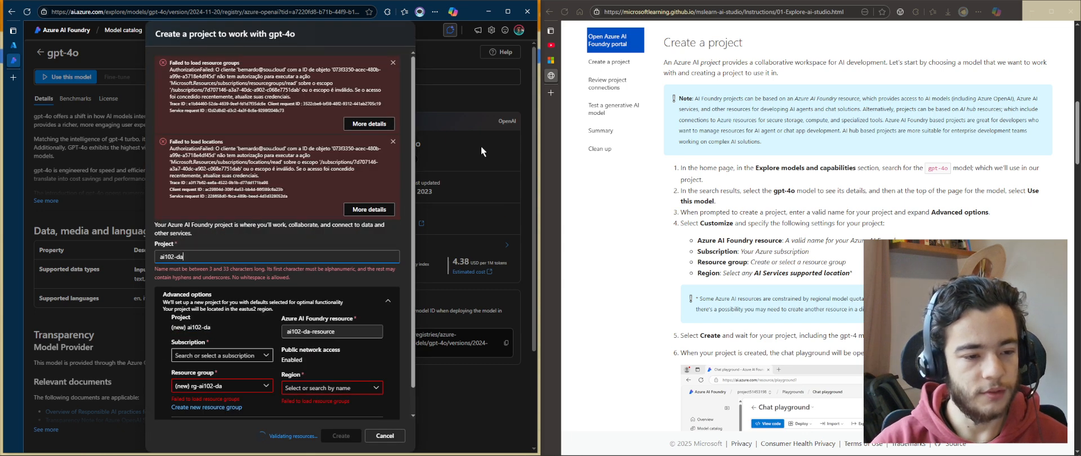
pyautogui.write('y-3')
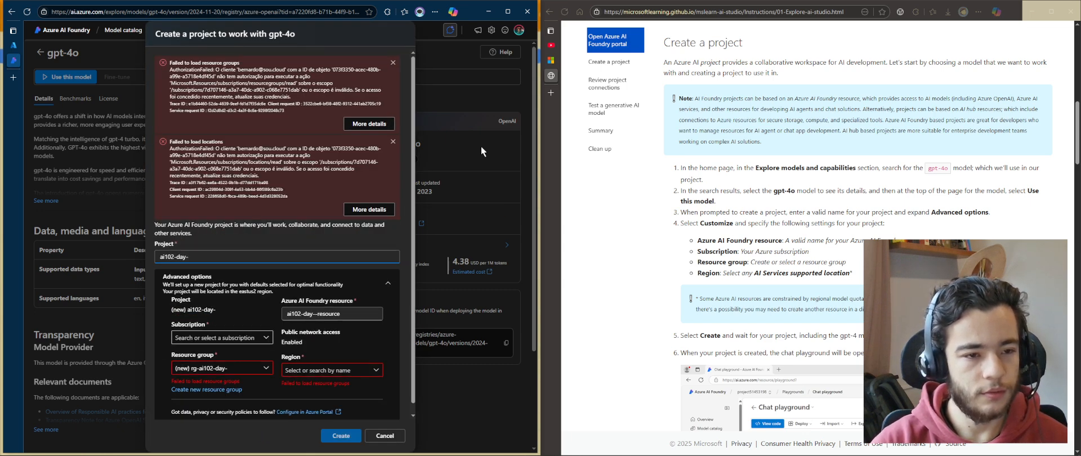
pyautogui.scroll(-1, 255, 58)
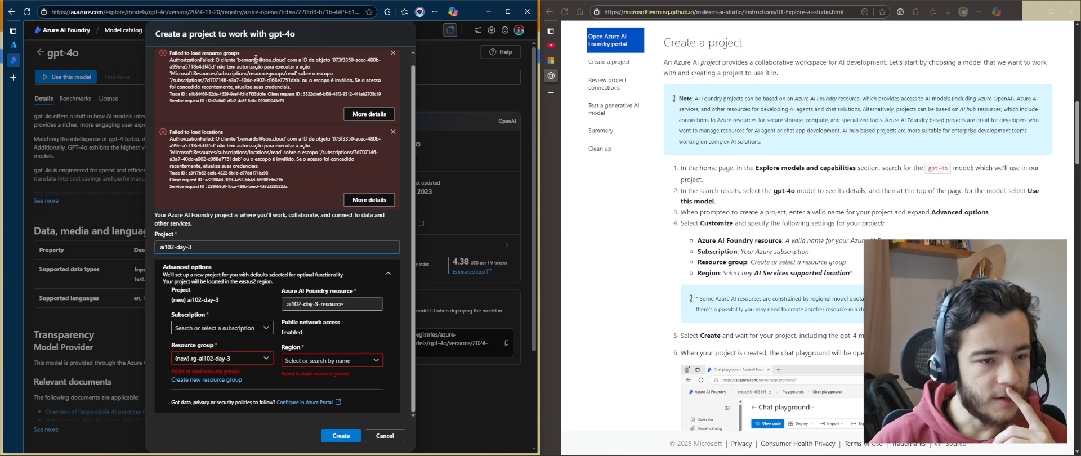
# Examine the resource group and location load errors, then cancel the project creation dialog
pyautogui.click(225, 359)
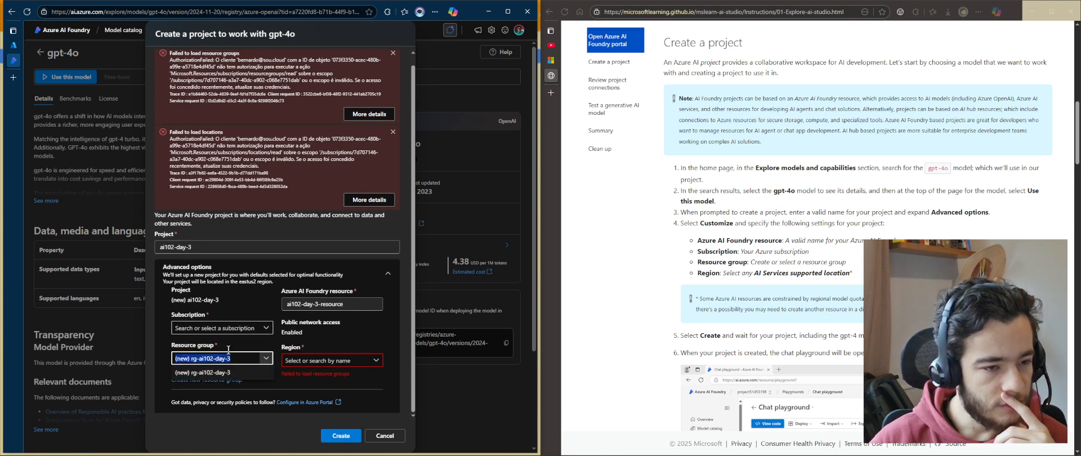
pyautogui.moveTo(304, 183); pyautogui.dragTo(235, 145)
pyautogui.click(286, 181)
pyautogui.moveTo(290, 186); pyautogui.dragTo(155, 142)
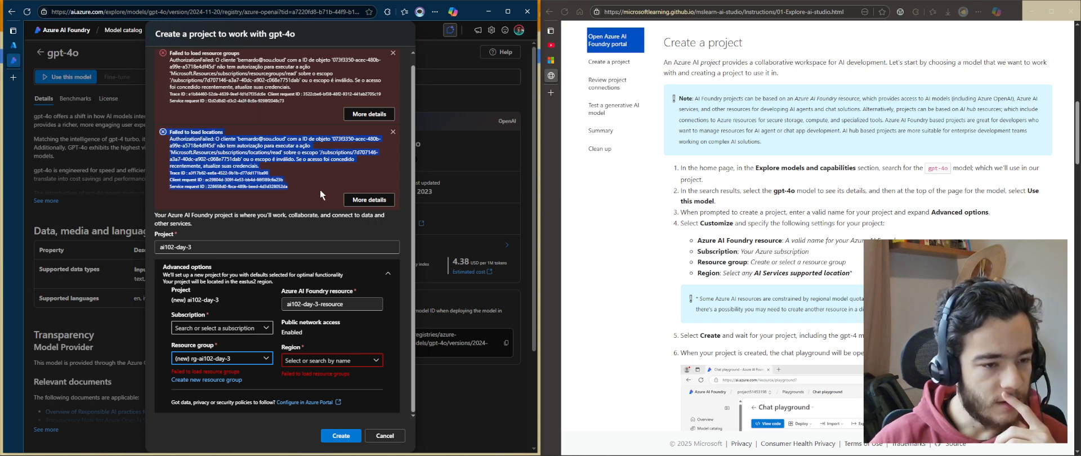
pyautogui.click(388, 441)
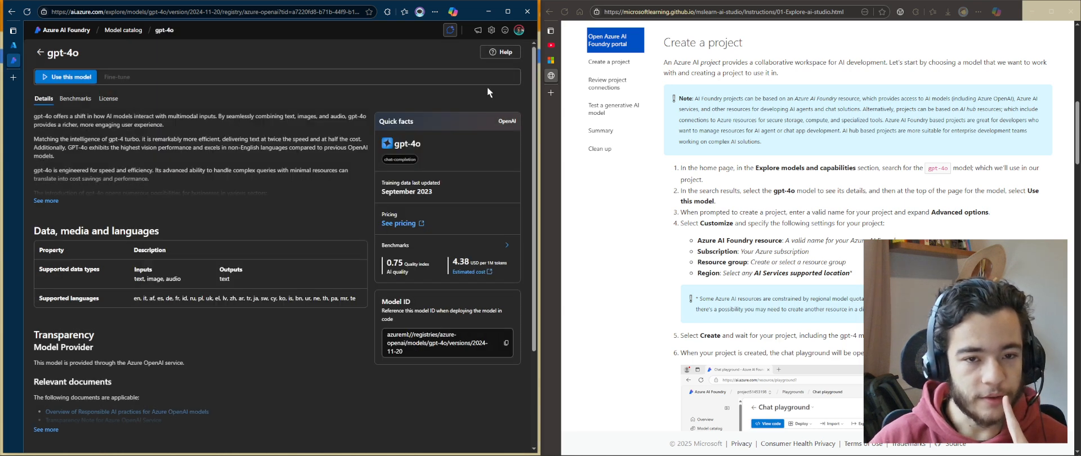
# Check the signed-in account directory and portal settings, returning from the model page to the home page
pyautogui.click(519, 30)
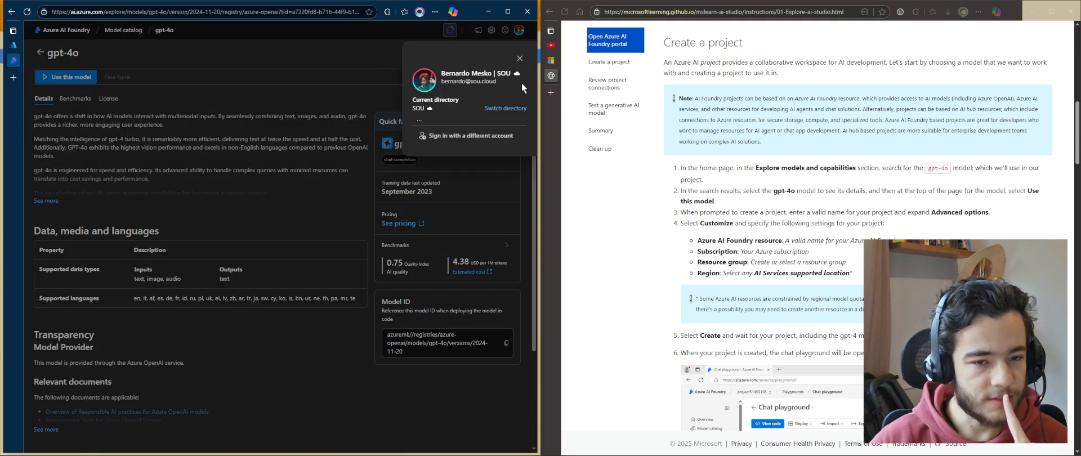
pyautogui.click(520, 58)
pyautogui.click(491, 31)
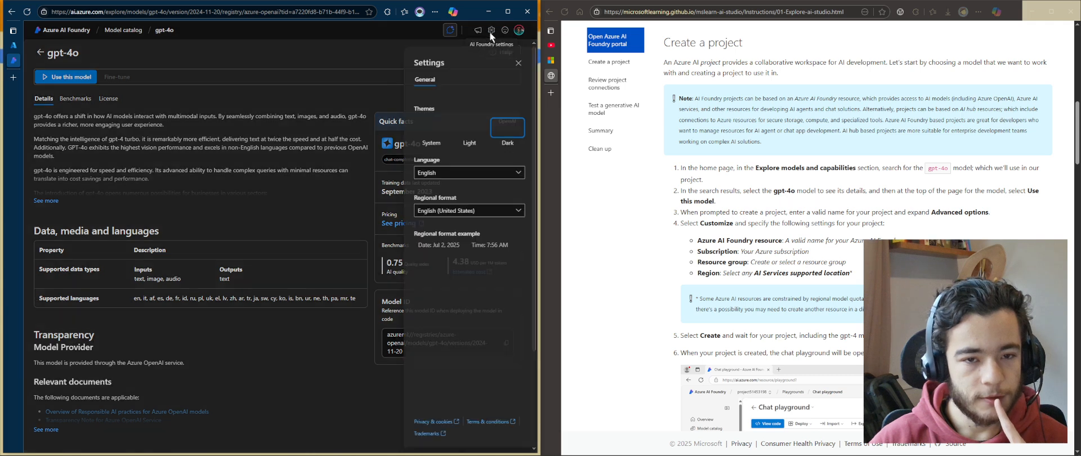
pyautogui.click(351, 321)
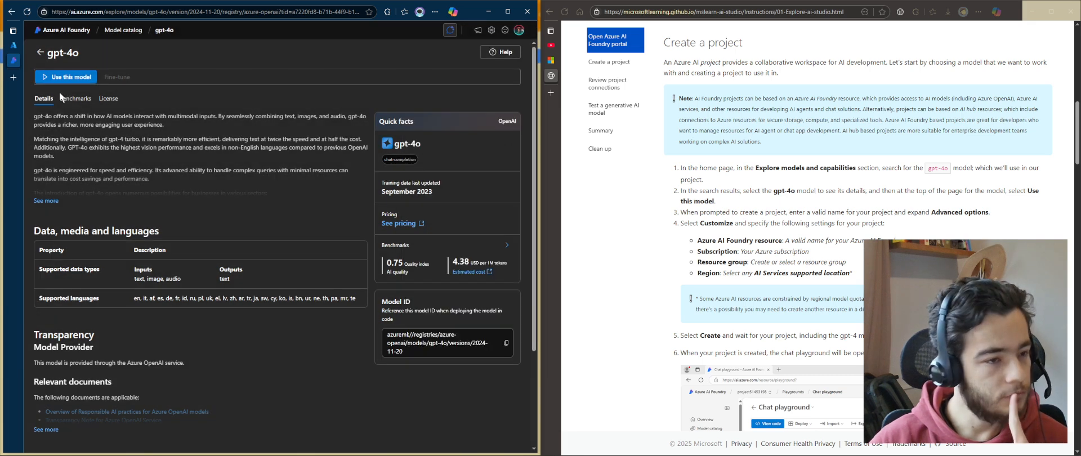
pyautogui.click(40, 54)
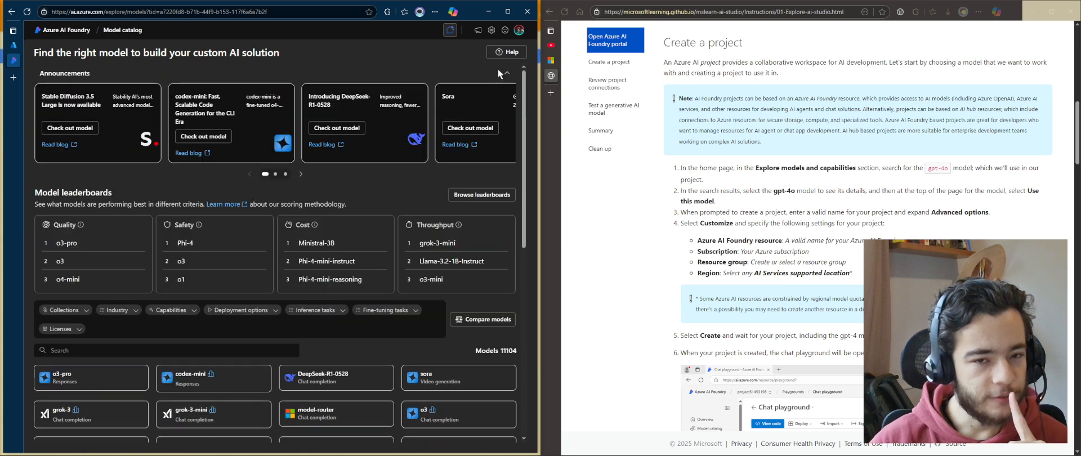
pyautogui.click(15, 30)
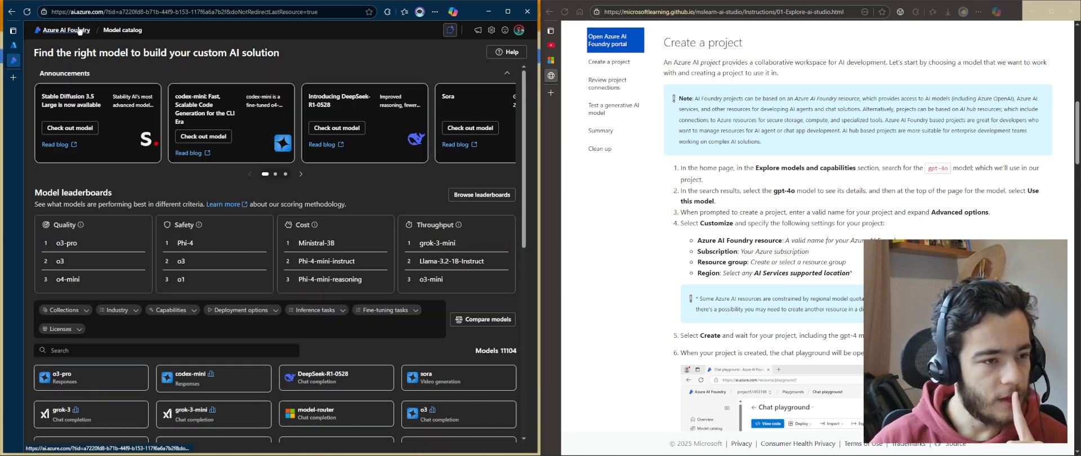
pyautogui.scroll(-5, 236, 225)
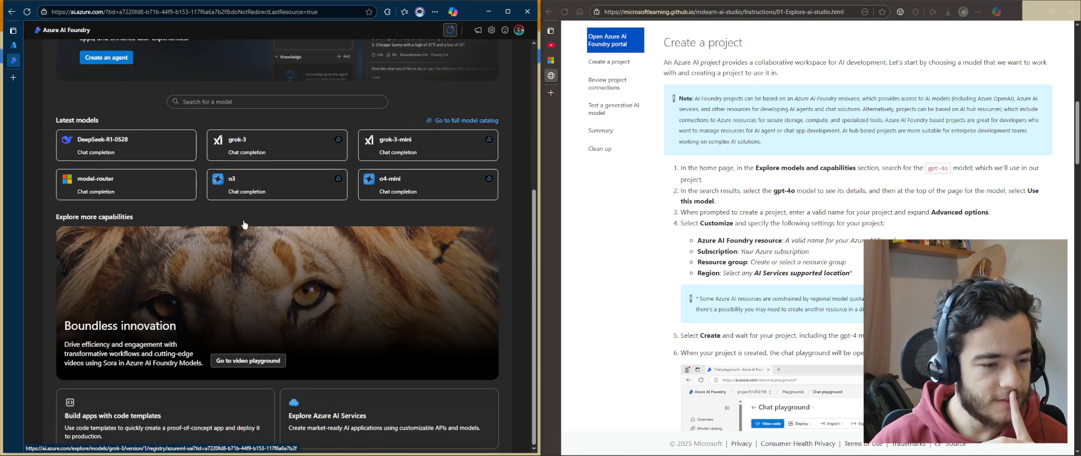
pyautogui.scroll(5, 242, 230)
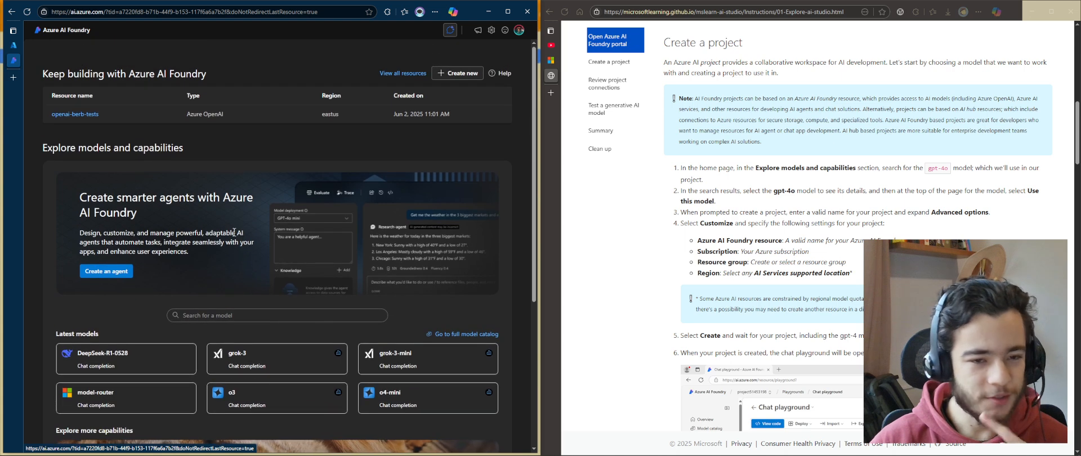
pyautogui.click(492, 30)
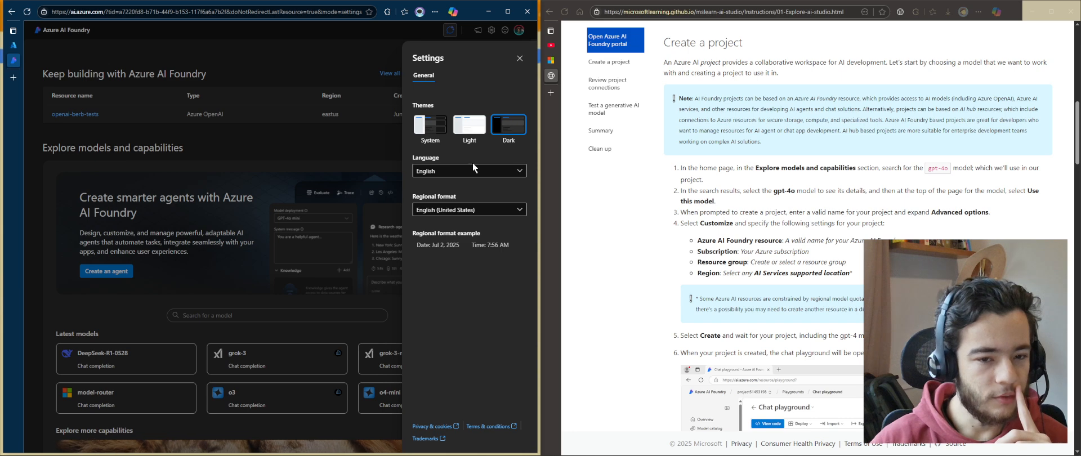
pyautogui.click(369, 328)
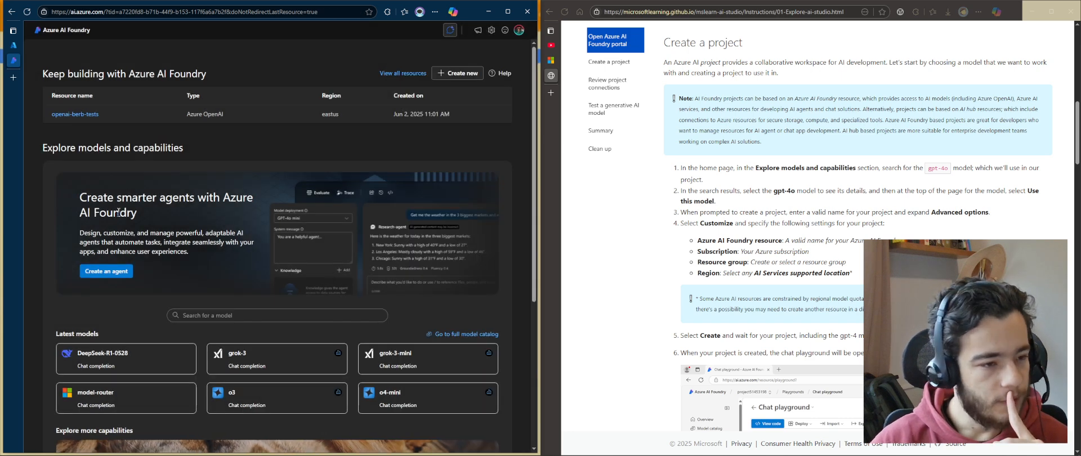
# Start a new project using the recommended Azure AI Foundry resource type and expand its advanced options
pyautogui.click(453, 73)
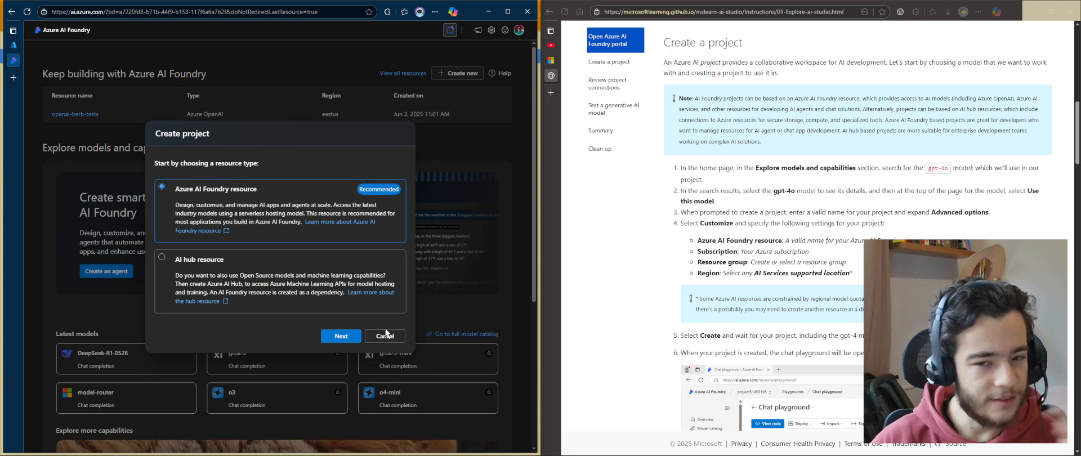
pyautogui.scroll(-2, 811, 169)
pyautogui.scroll(-2, 811, 169)
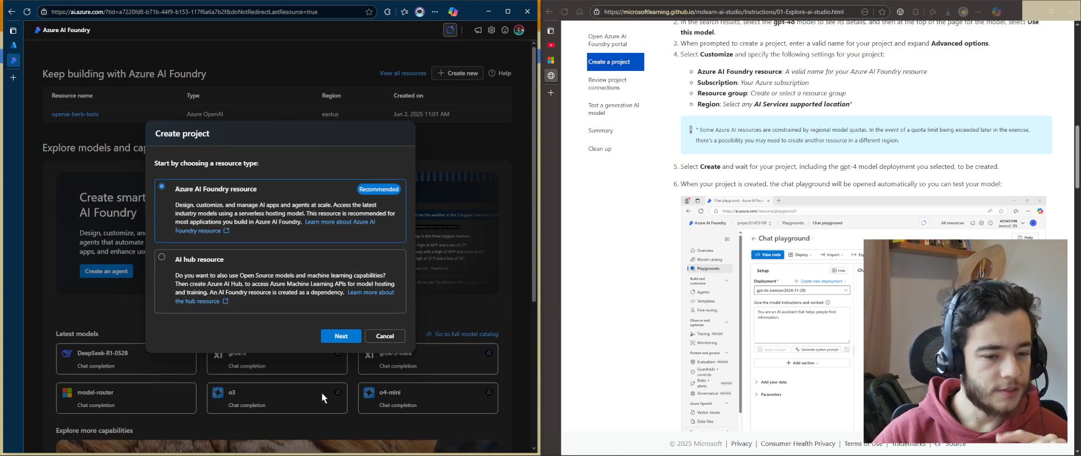
pyautogui.click(340, 336)
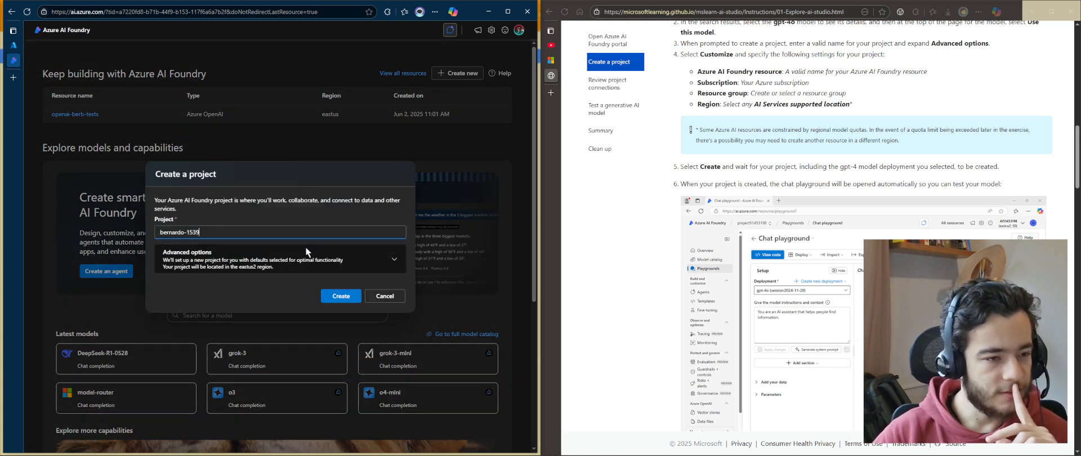
pyautogui.click(306, 248)
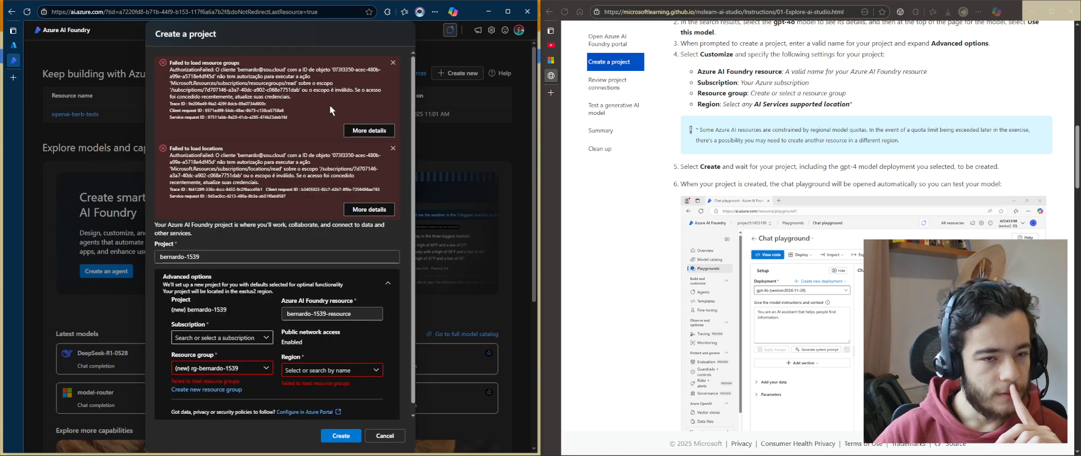
# Choose the MPN subscription for the project and dismiss the two load error messages
pyautogui.moveTo(309, 127); pyautogui.dragTo(241, 107)
pyautogui.click(306, 124)
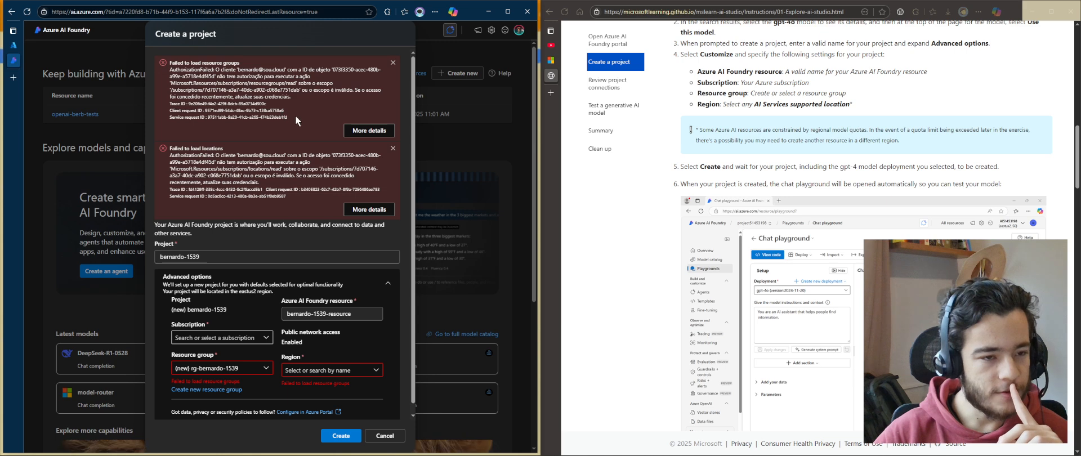
pyautogui.click(313, 119)
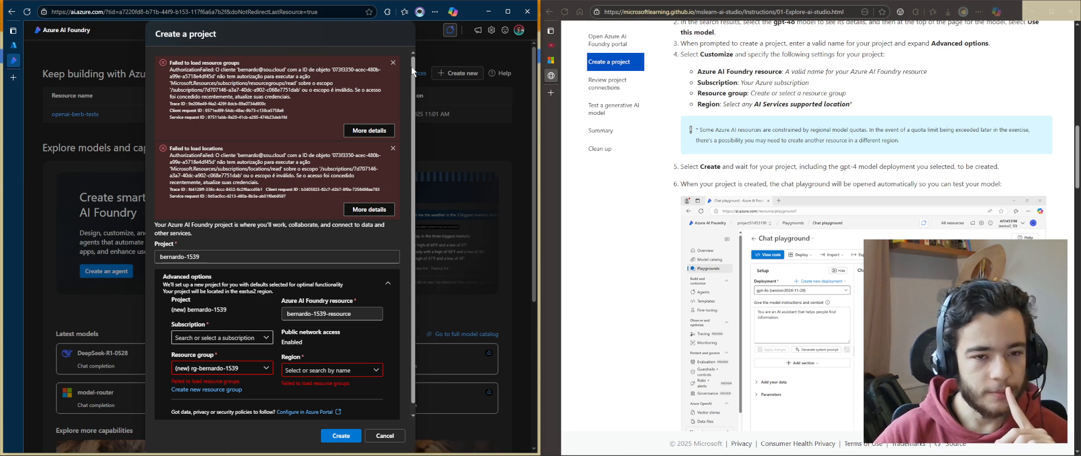
pyautogui.scroll(-1, 352, 400)
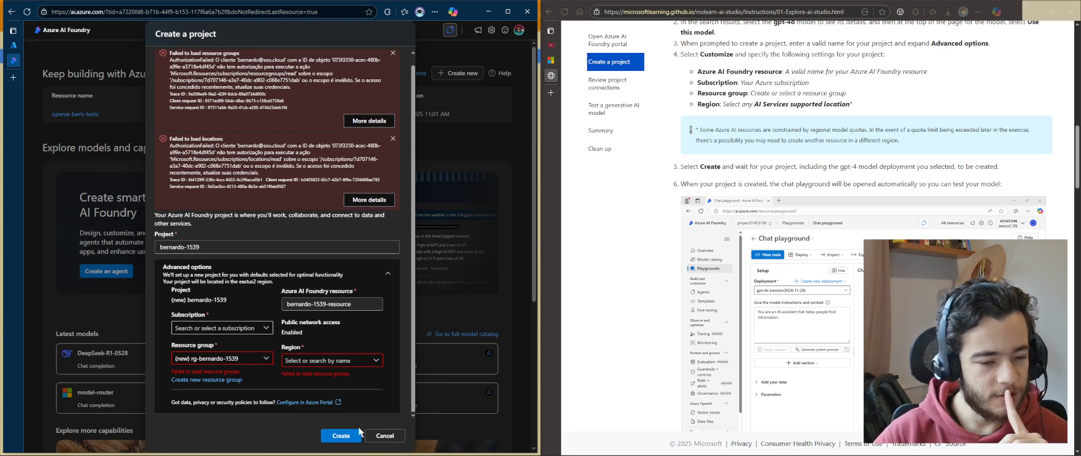
pyautogui.click(262, 328)
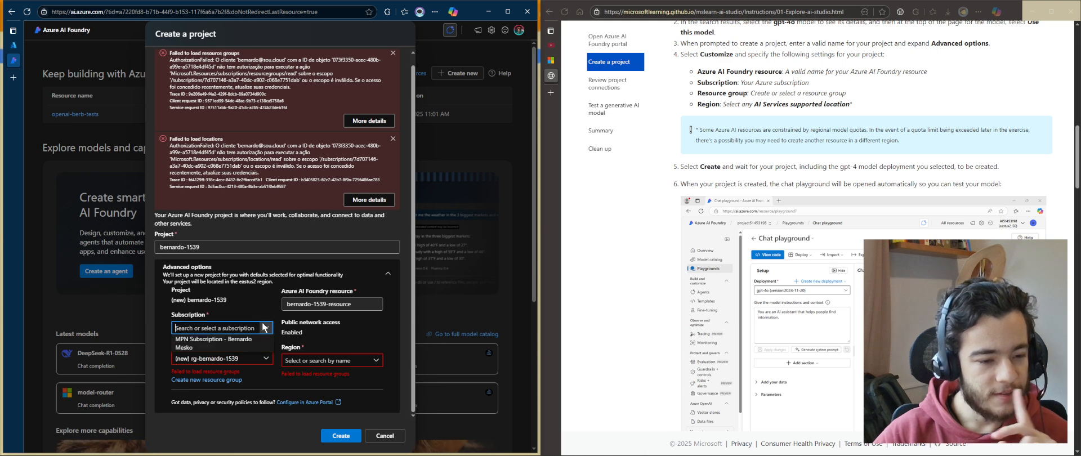
pyautogui.click(264, 343)
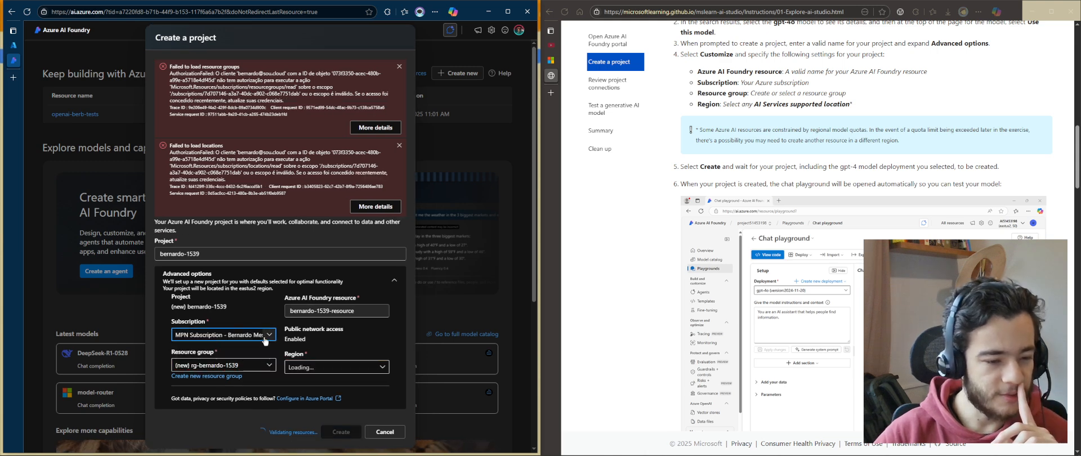
pyautogui.click(399, 67)
pyautogui.click(399, 107)
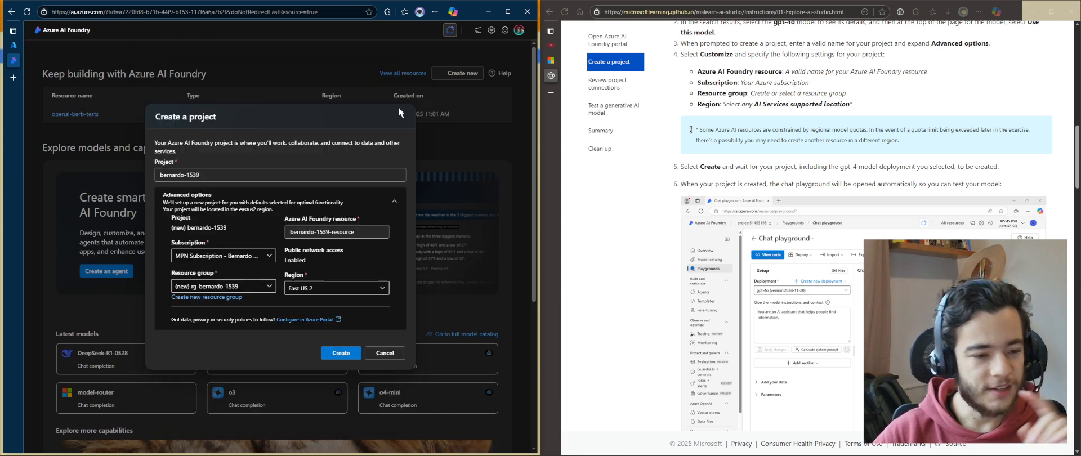
# Rename the project to ai102-day-3
pyautogui.tripleClick(310, 170)
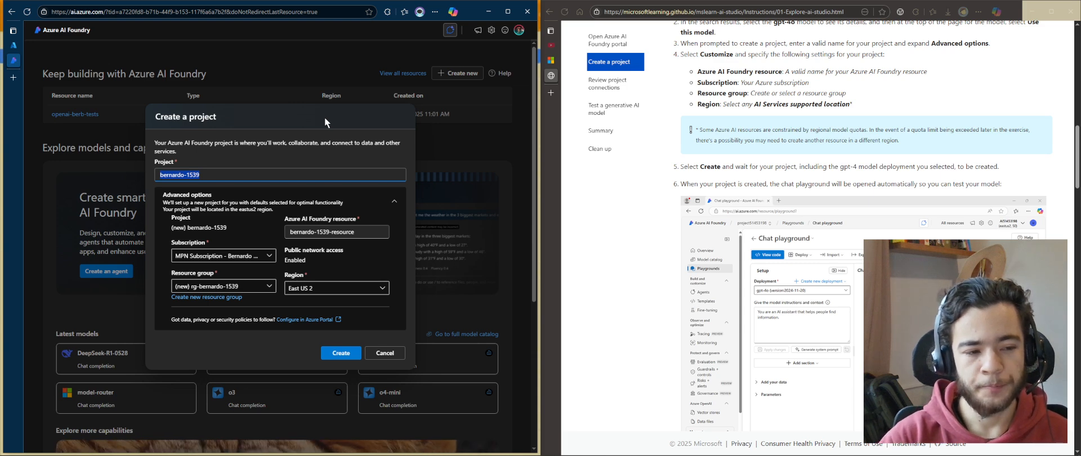
pyautogui.write('ai102')
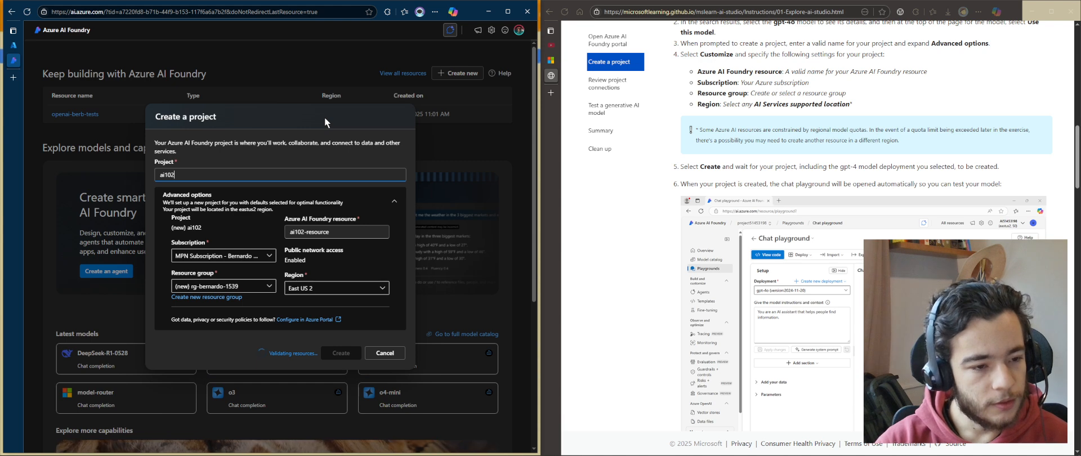
pyautogui.write('-day-3')
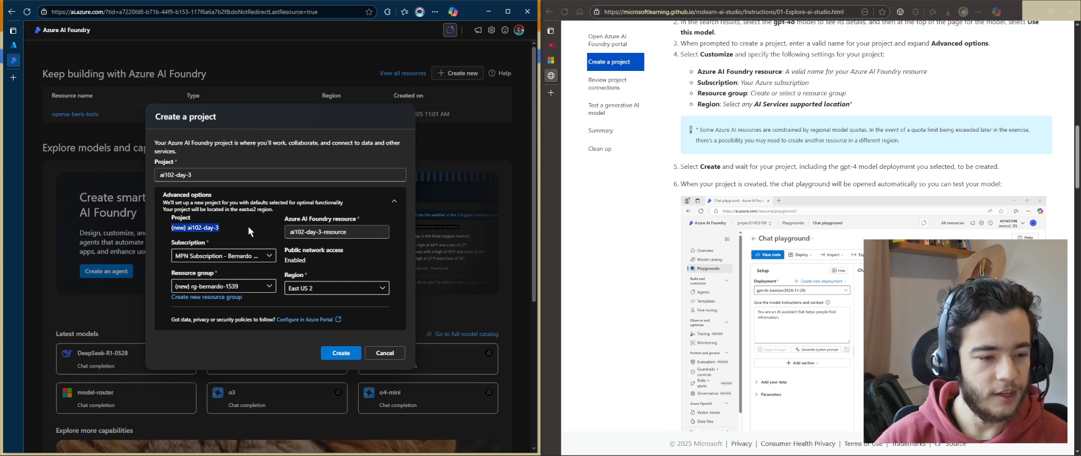
# Review the advanced options fields and the list of available resource groups
pyautogui.moveTo(271, 223); pyautogui.dragTo(335, 215)
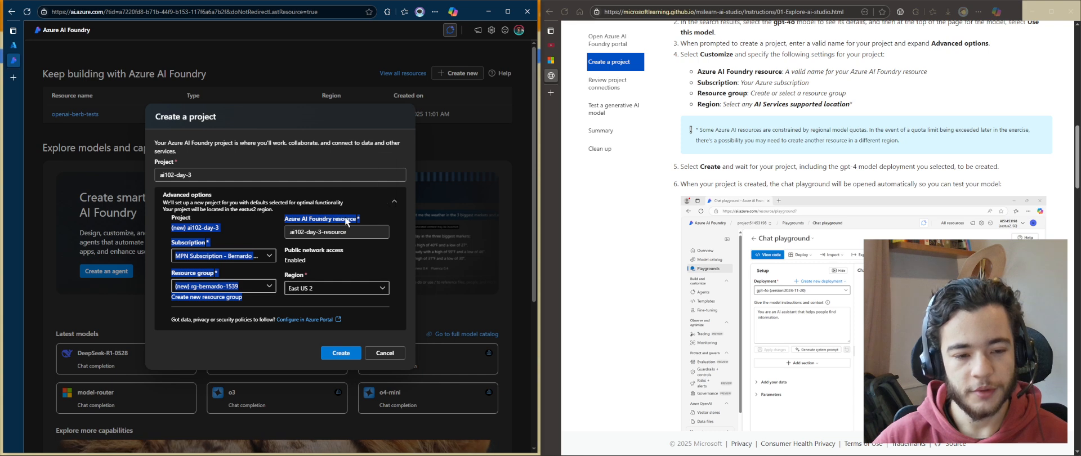
pyautogui.click(316, 221)
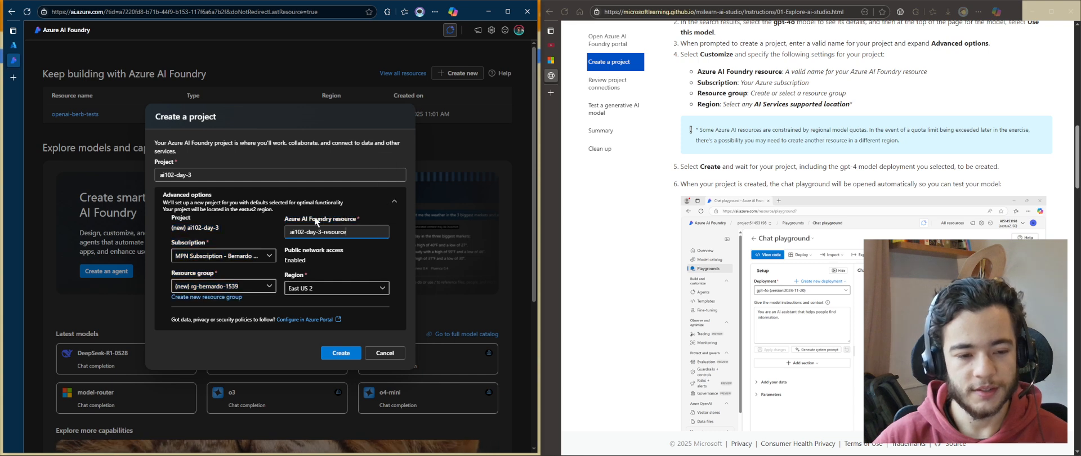
pyautogui.click(353, 220)
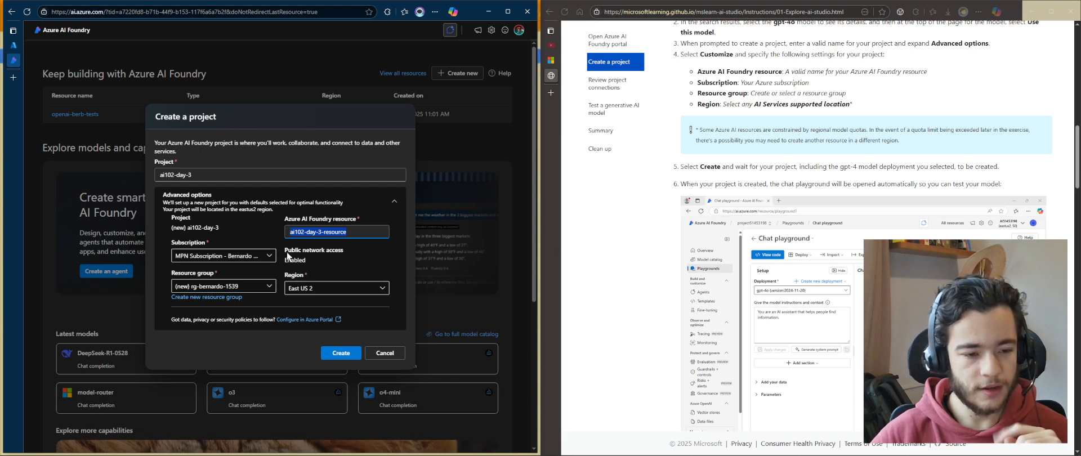
pyautogui.click(332, 262)
pyautogui.moveTo(332, 262); pyautogui.dragTo(326, 275)
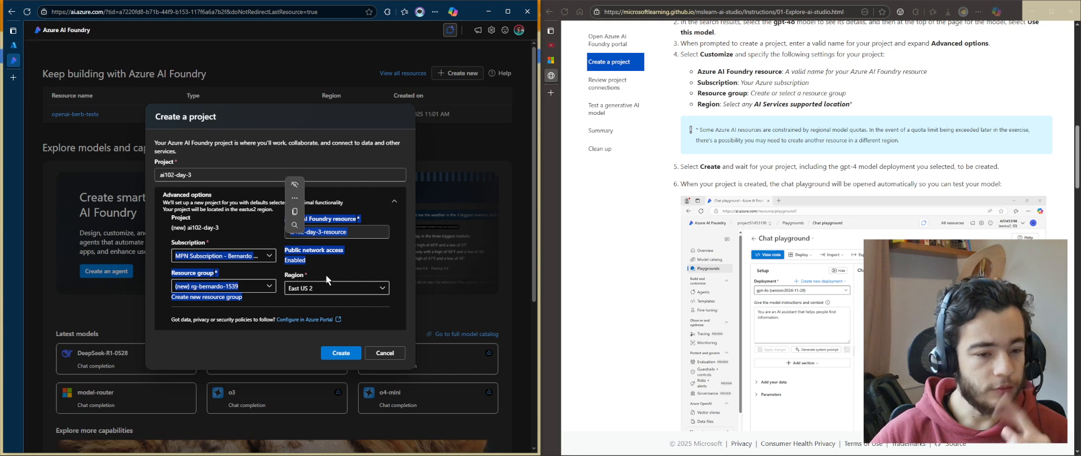
pyautogui.click(333, 273)
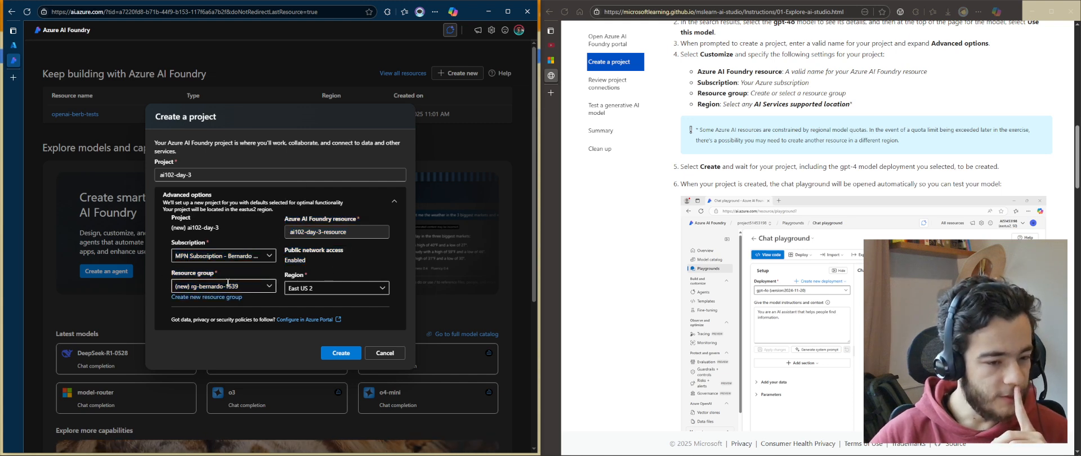
pyautogui.click(267, 288)
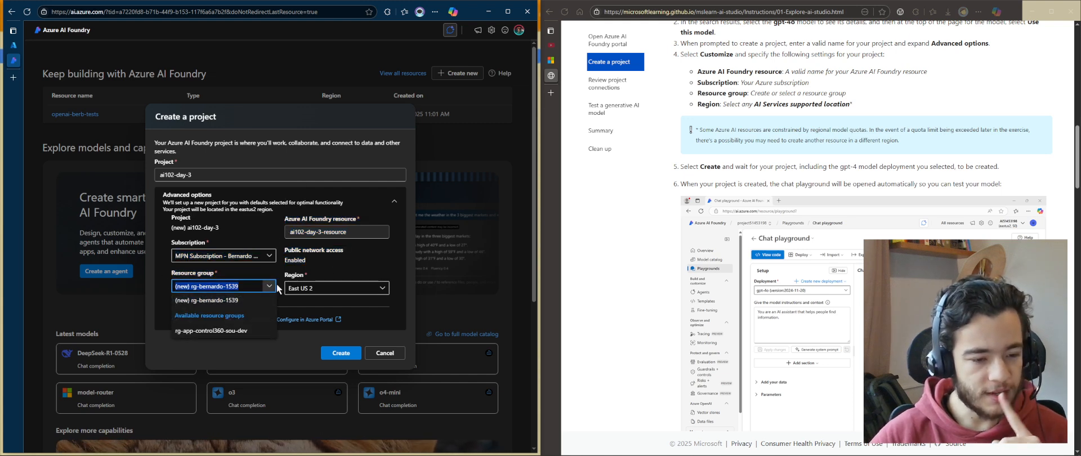
pyautogui.click(277, 288)
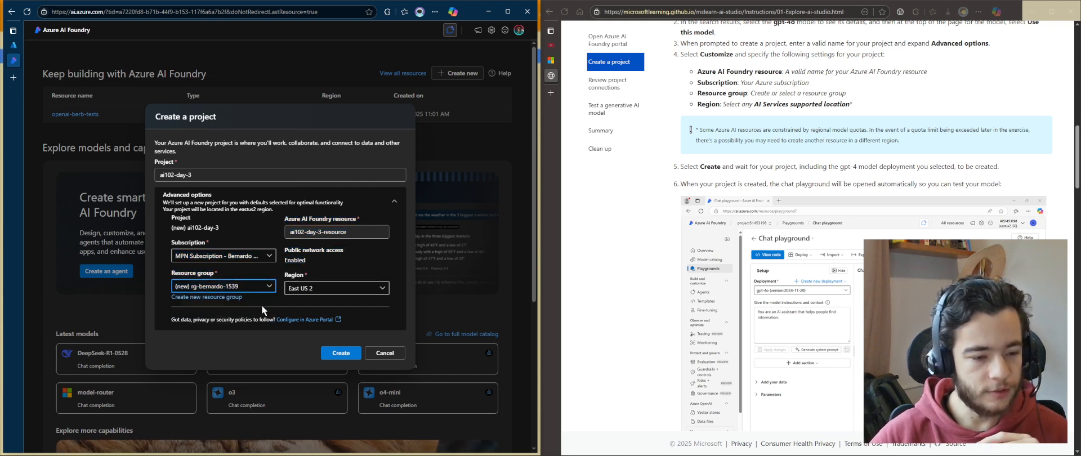
# Create a new resource group named rg-ai102-day3 and shorten the project name to ai102-day3
pyautogui.click(218, 298)
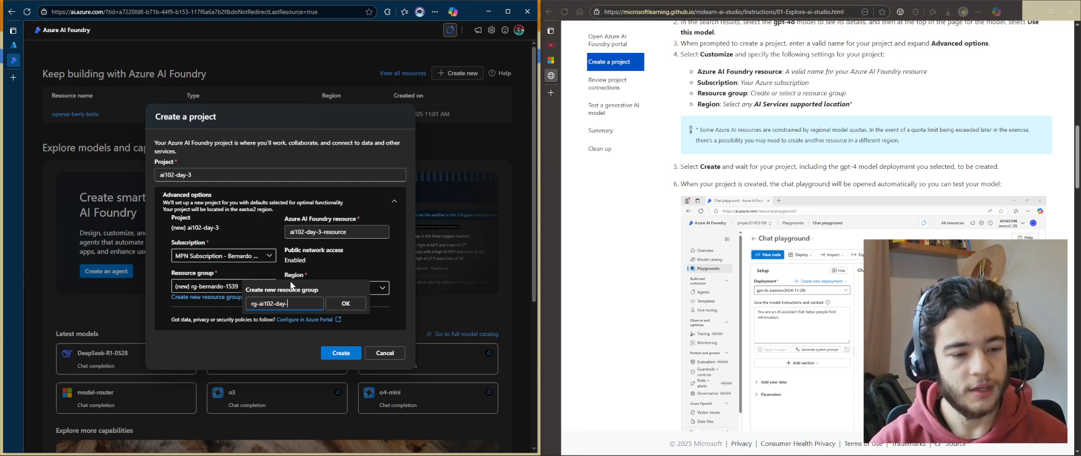
pyautogui.click(345, 304)
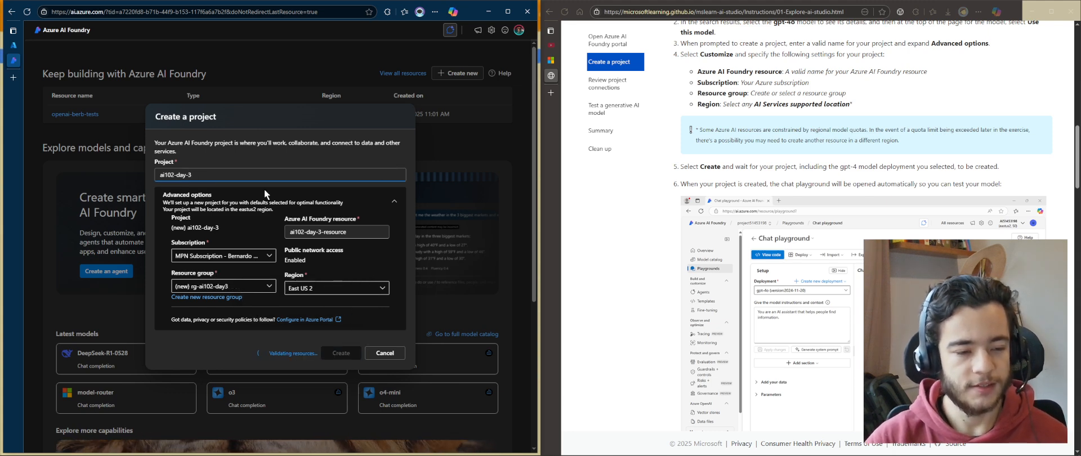
pyautogui.press('BackSpace')
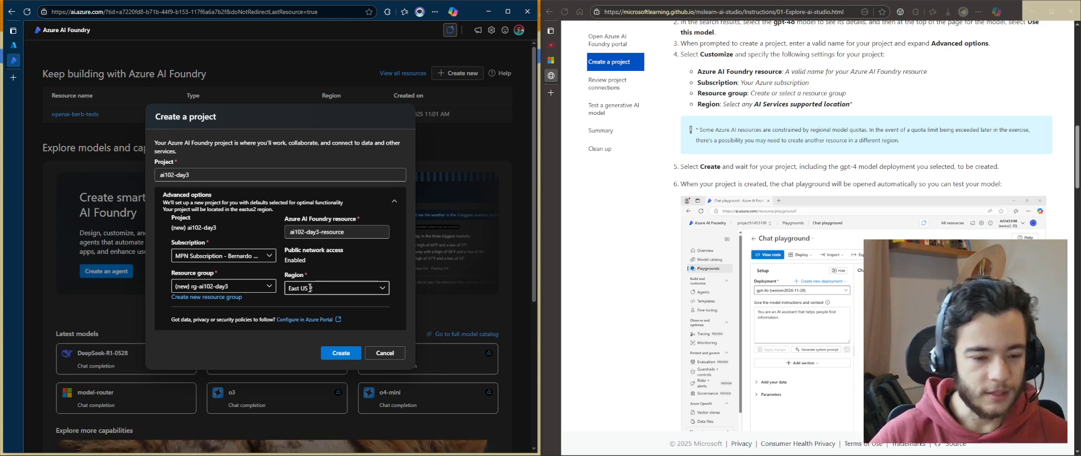
# Set the project's region to East US 2 and create the project
pyautogui.click(374, 288)
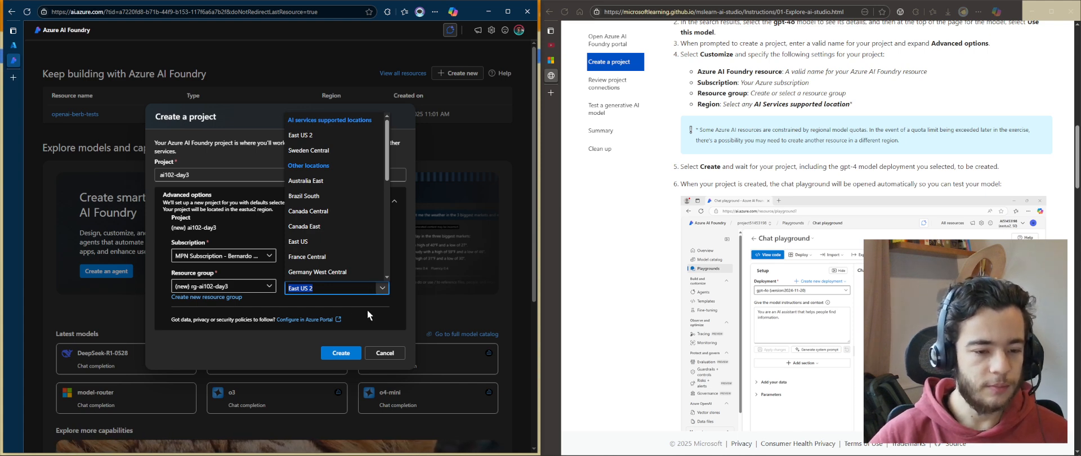
pyautogui.click(367, 305)
pyautogui.click(383, 288)
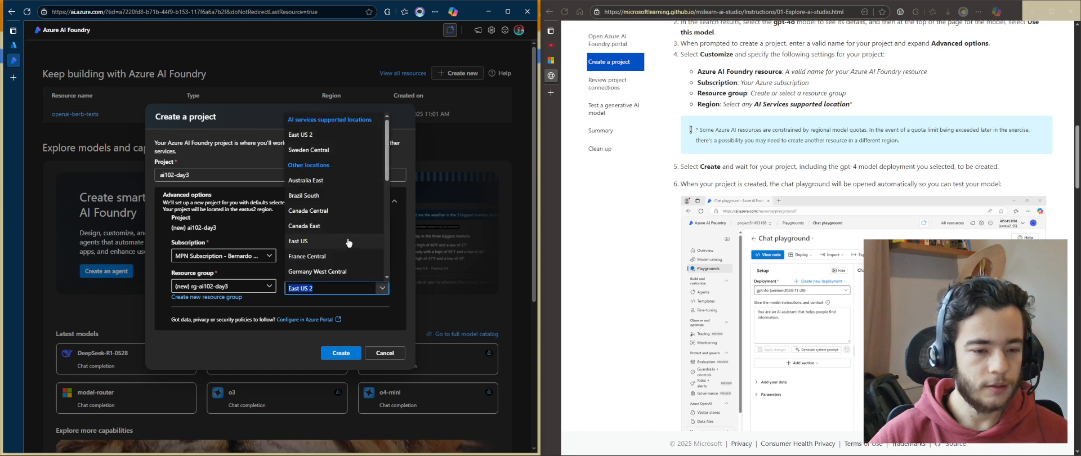
pyautogui.scroll(3, 350, 241)
pyautogui.click(359, 296)
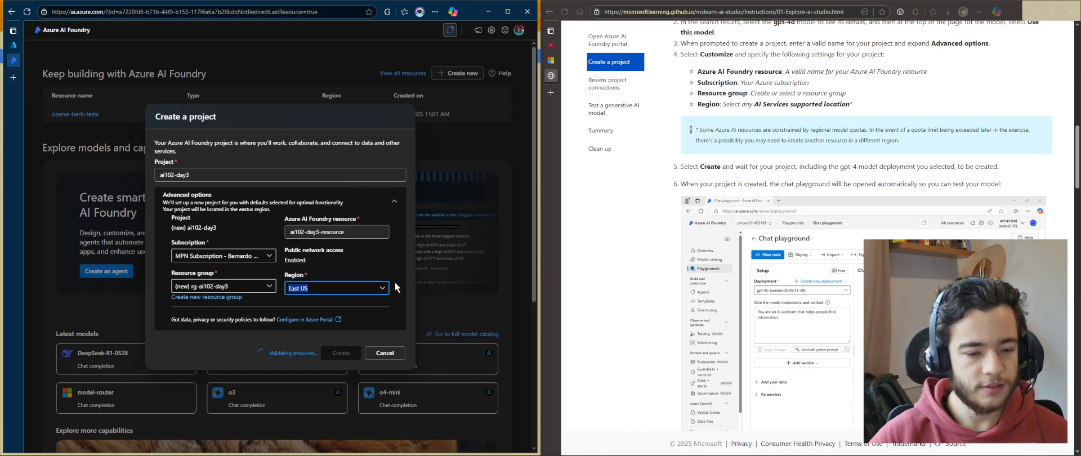
pyautogui.click(383, 287)
pyautogui.click(316, 135)
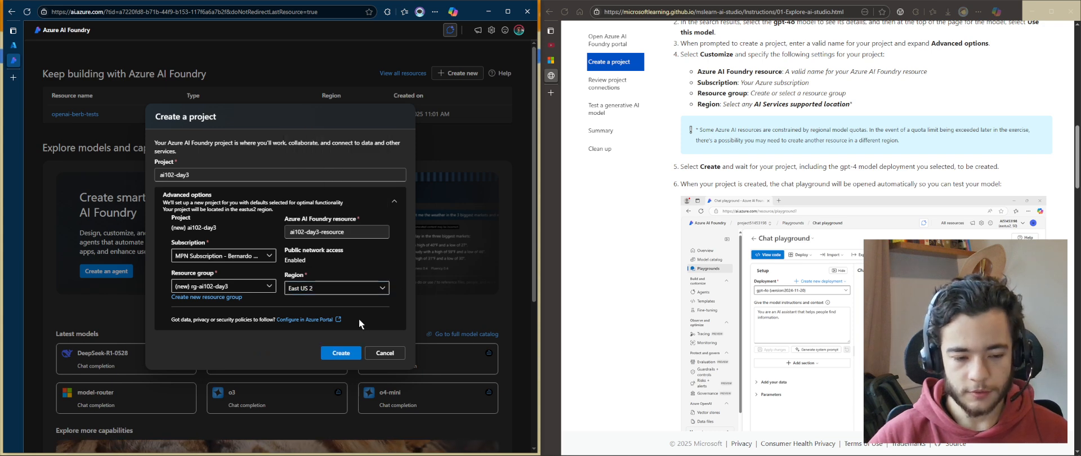
pyautogui.click(333, 353)
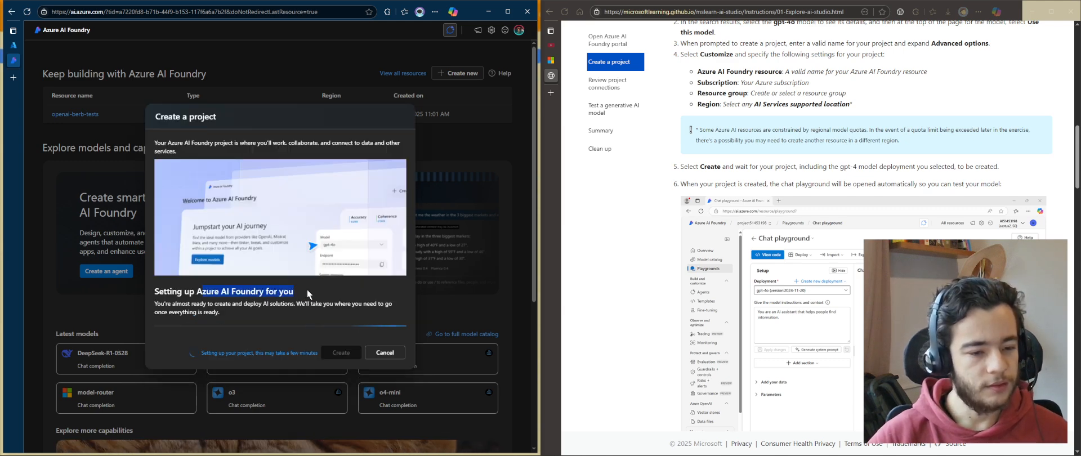
# Read the exercise's project settings instructions and the regional quota note while the project is being set up
pyautogui.moveTo(210, 304); pyautogui.dragTo(276, 313)
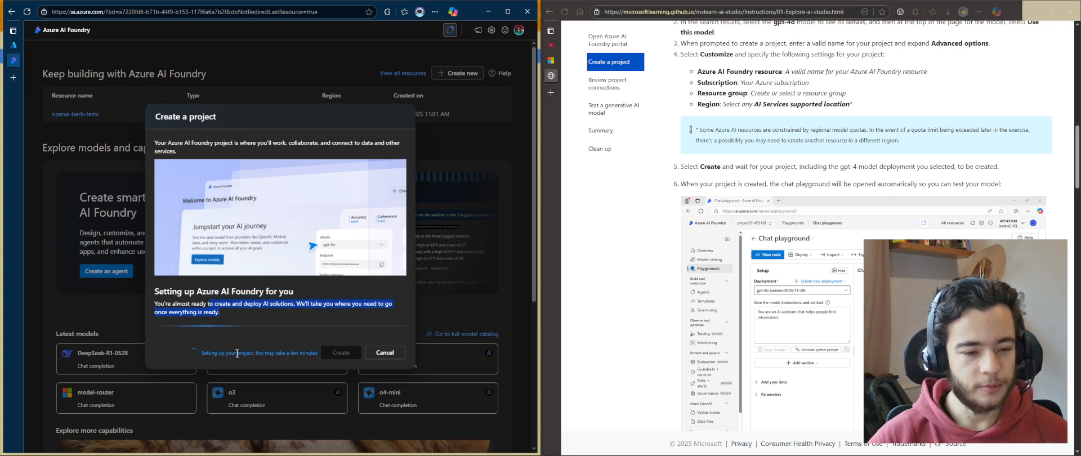
pyautogui.click(245, 315)
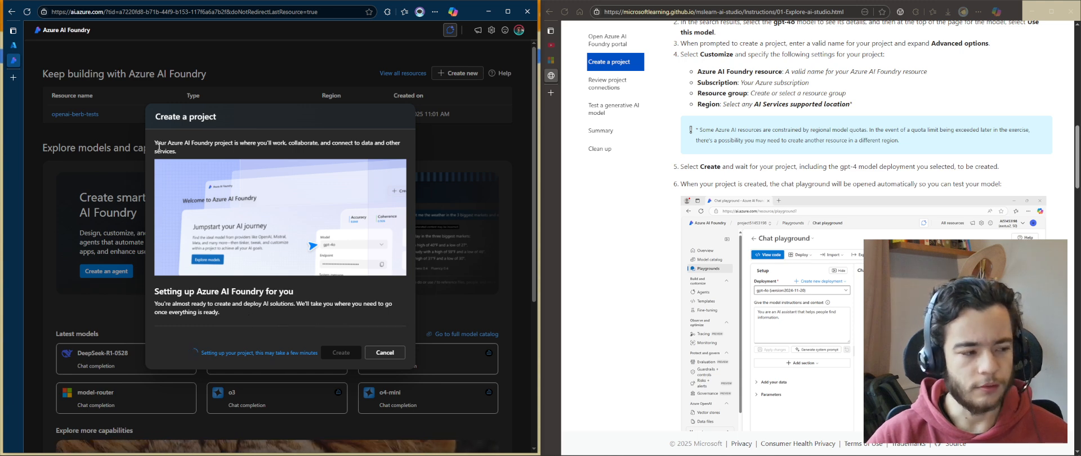
pyautogui.scroll(2, 958, 225)
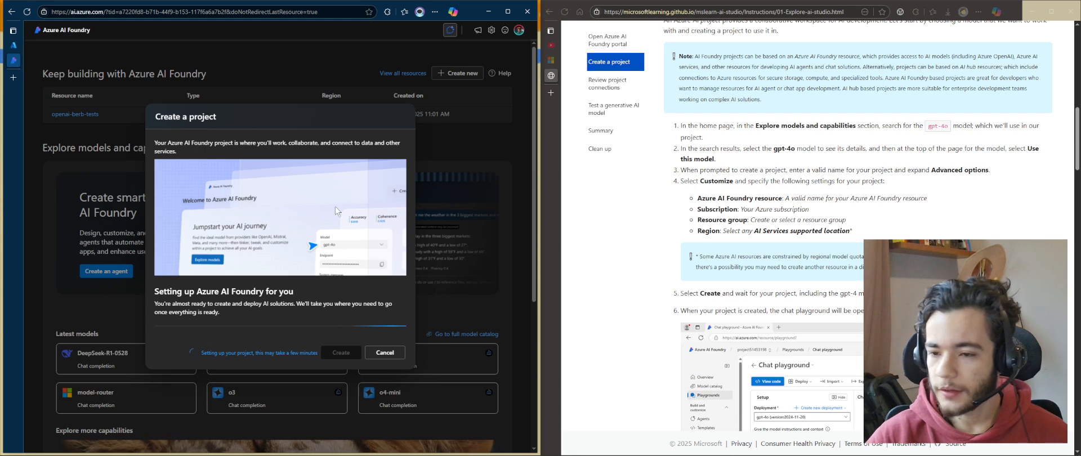
pyautogui.moveTo(886, 236); pyautogui.dragTo(680, 181)
pyautogui.click(680, 108)
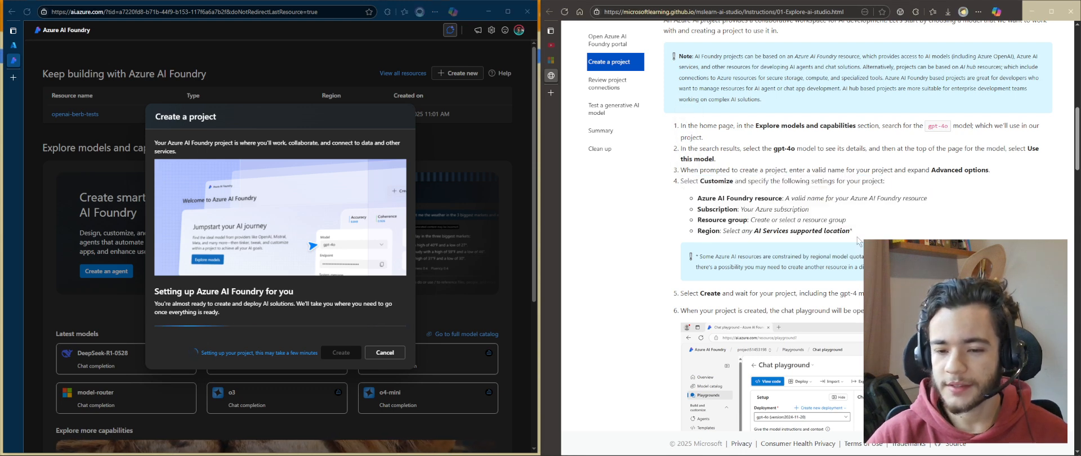
pyautogui.scroll(-1, 829, 73)
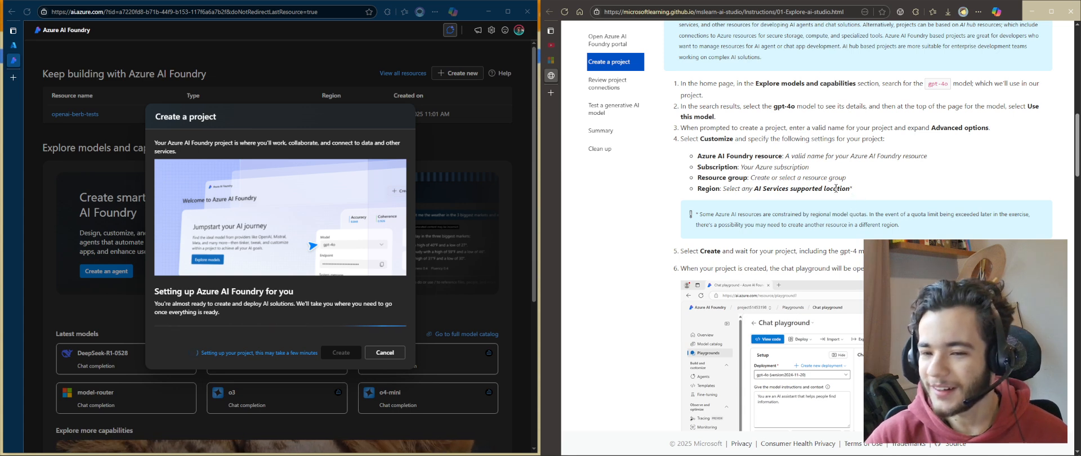
pyautogui.moveTo(854, 191)
pyautogui.mouseDown()
pyautogui.moveTo(698, 155)
pyautogui.moveTo(846, 178)
pyautogui.mouseUp()
pyautogui.click(665, 131)
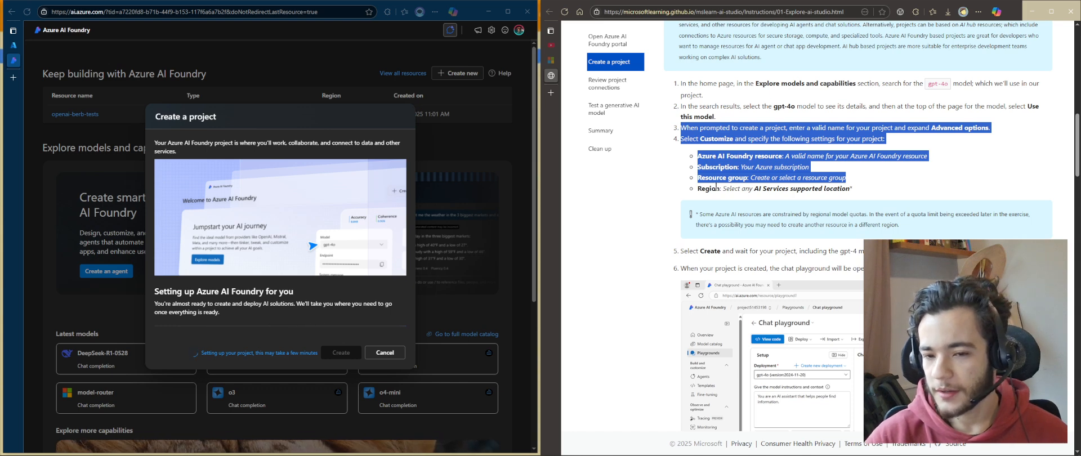
pyautogui.click(860, 182)
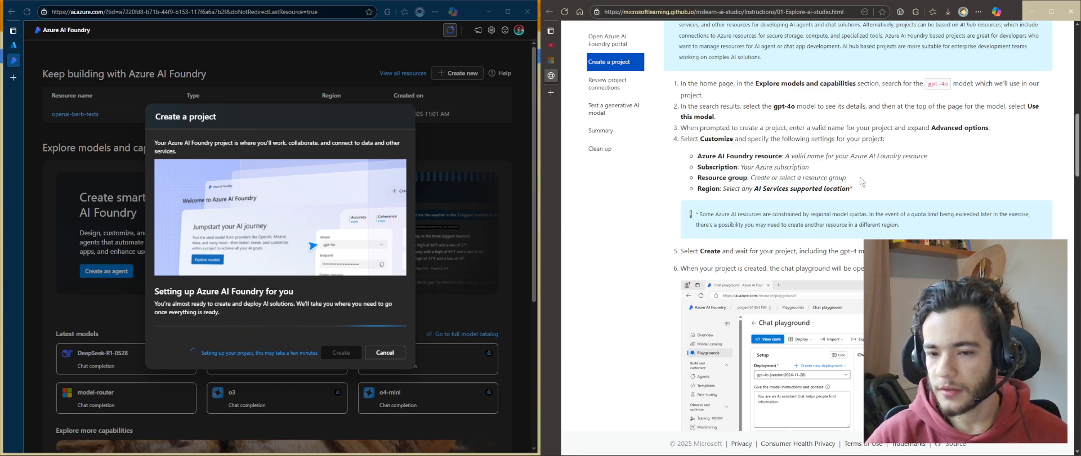
pyautogui.moveTo(697, 186); pyautogui.dragTo(916, 194)
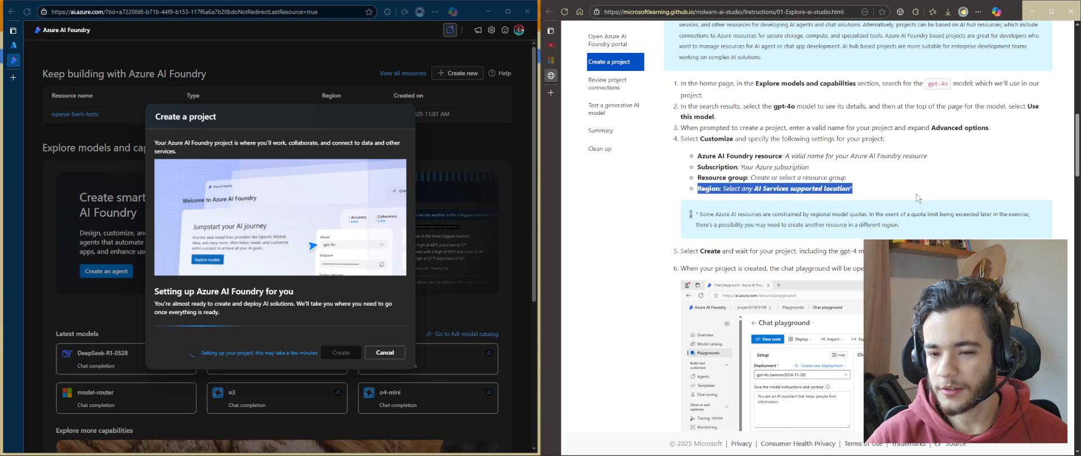
pyautogui.click(746, 188)
pyautogui.moveTo(731, 191); pyautogui.dragTo(875, 200)
pyautogui.click(827, 229)
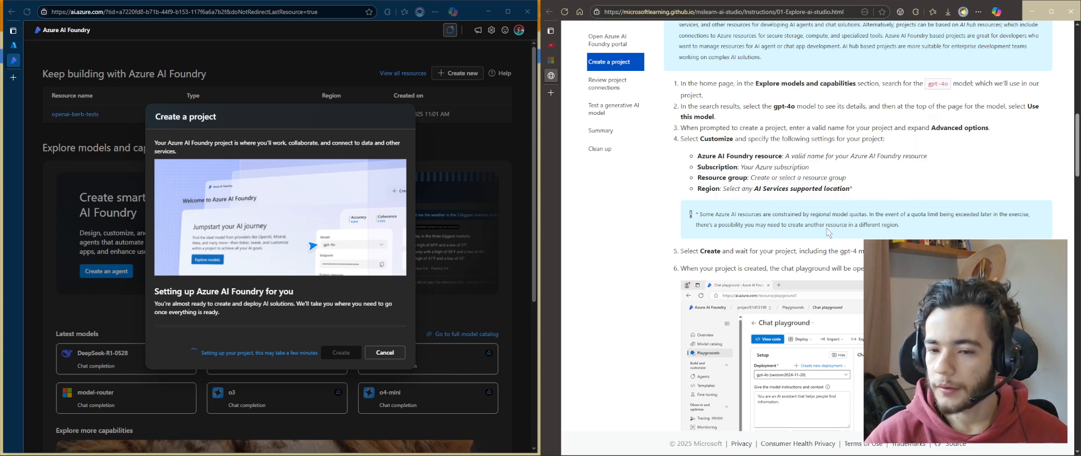
pyautogui.moveTo(922, 231); pyautogui.dragTo(731, 217)
pyautogui.click(876, 230)
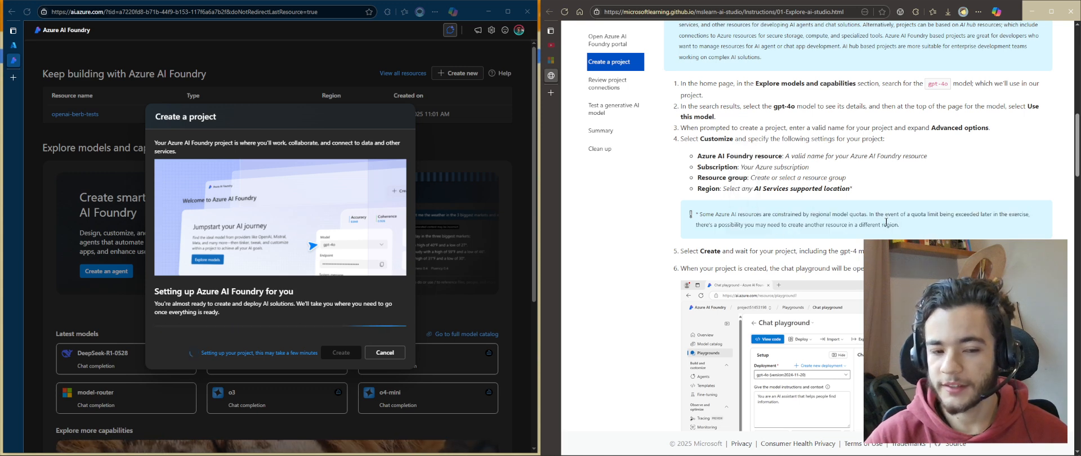
pyautogui.scroll(-2, 901, 207)
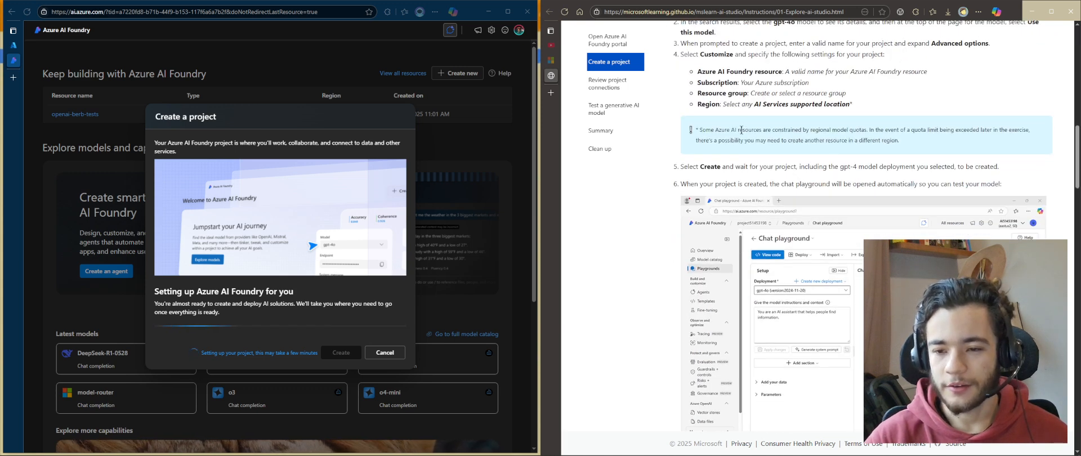
pyautogui.moveTo(741, 130); pyautogui.dragTo(995, 133)
pyautogui.click(993, 155)
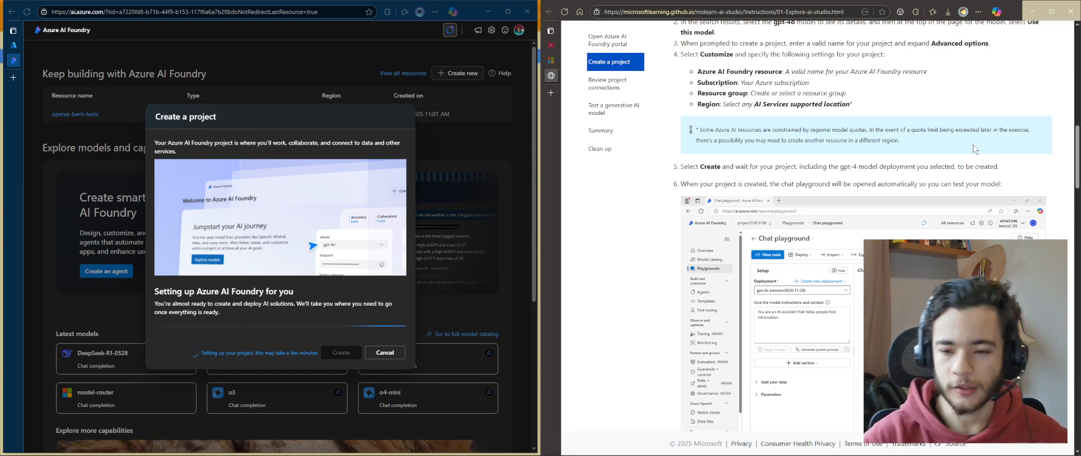
# Read the exercise steps about creating the project and the chat playground that opens afterwards
pyautogui.scroll(-2, 913, 146)
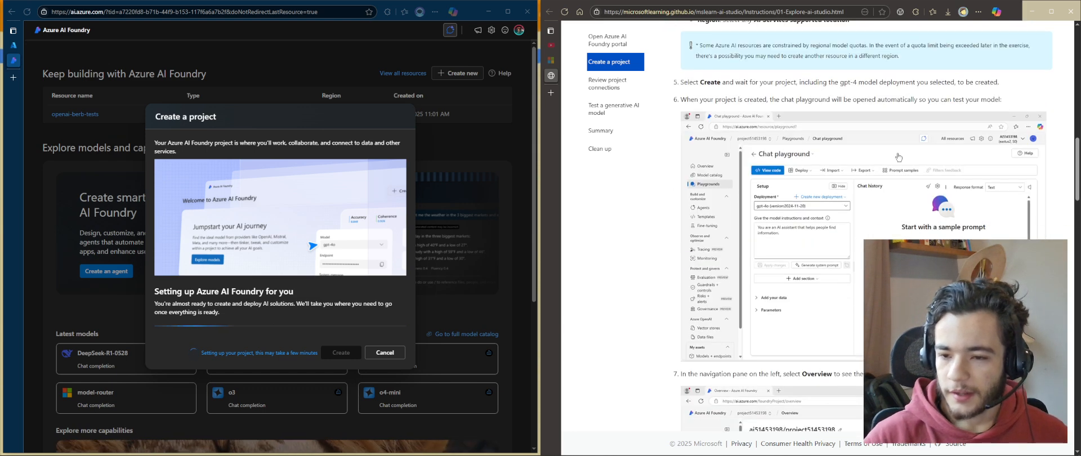
pyautogui.moveTo(675, 85); pyautogui.dragTo(869, 100)
pyautogui.click(818, 98)
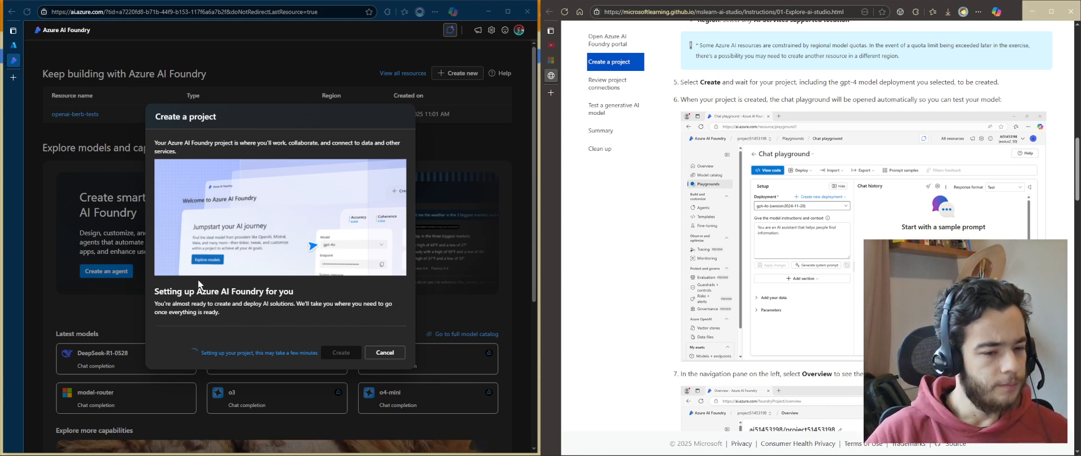
pyautogui.moveTo(225, 261); pyautogui.dragTo(214, 304)
pyautogui.click(234, 313)
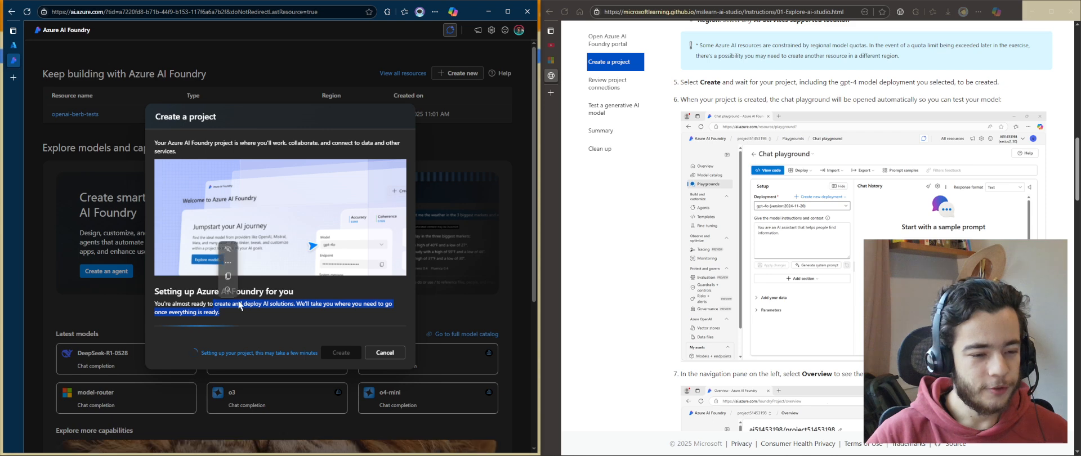
pyautogui.click(222, 352)
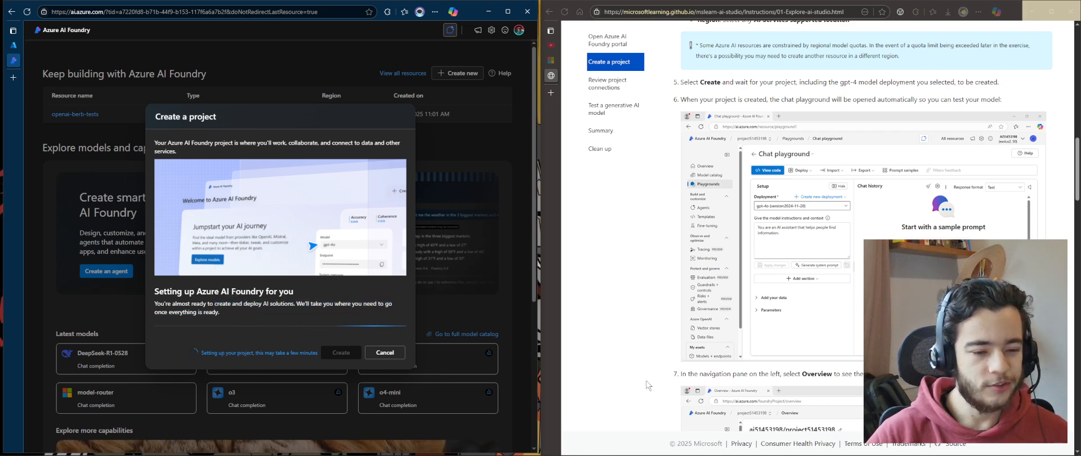
pyautogui.scroll(-3, 724, 360)
pyautogui.moveTo(748, 203); pyautogui.dragTo(1009, 206)
pyautogui.click(864, 230)
pyautogui.scroll(3, 865, 229)
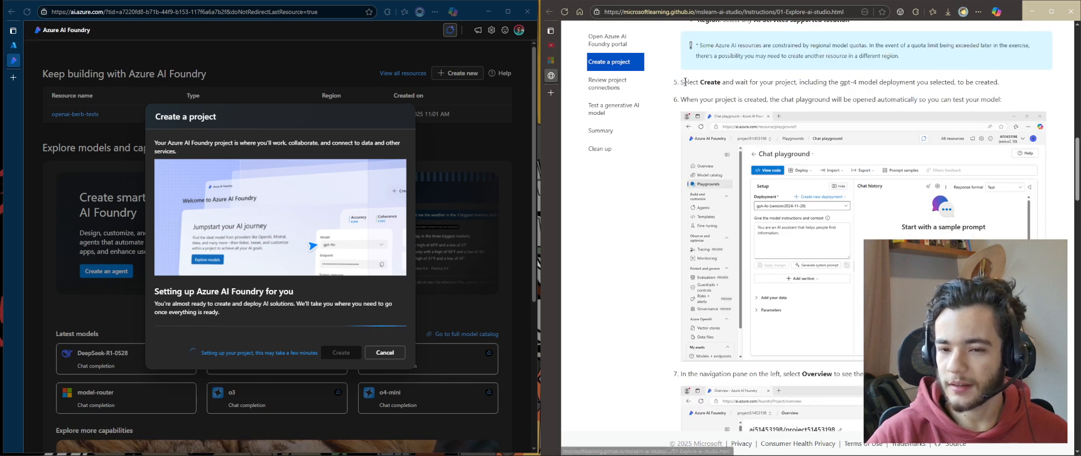
pyautogui.moveTo(681, 82); pyautogui.dragTo(999, 83)
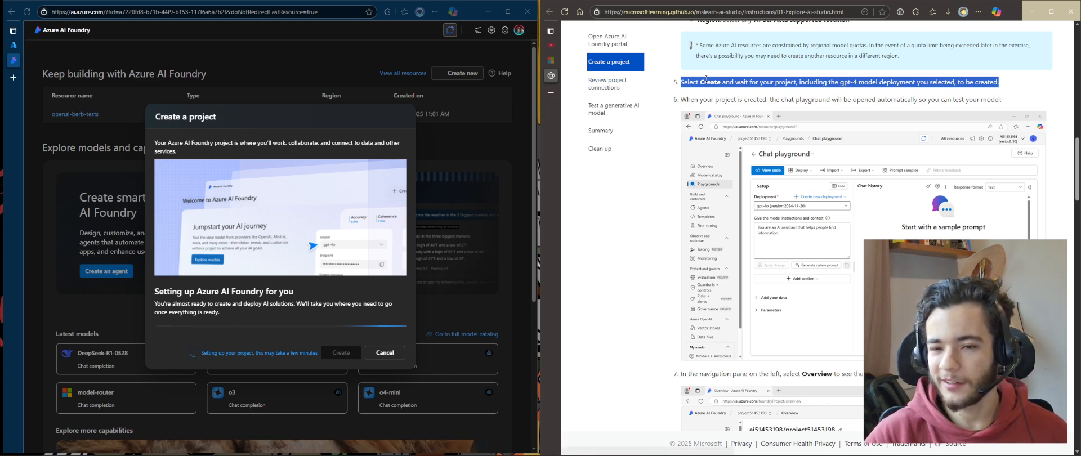
pyautogui.click(1010, 78)
pyautogui.moveTo(1017, 69); pyautogui.dragTo(1032, 89)
pyautogui.click(1032, 89)
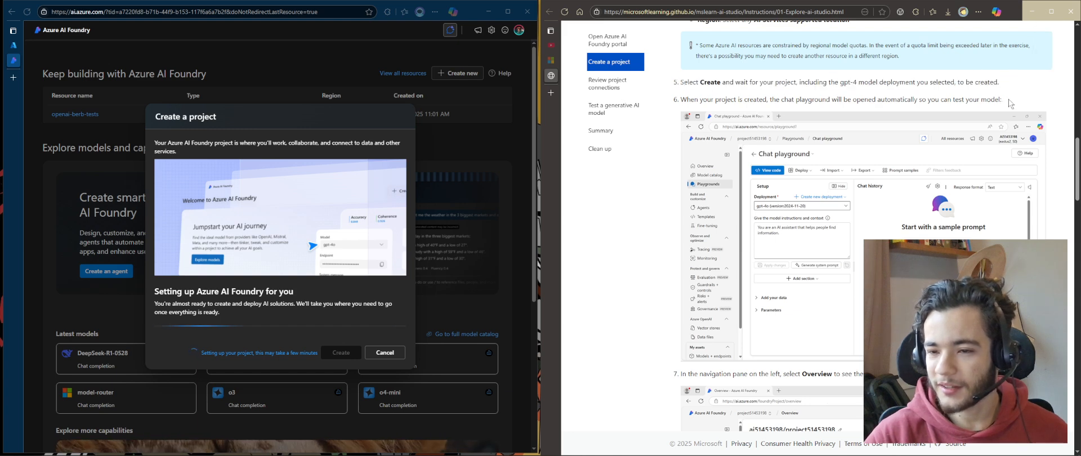
# Read the exercise steps covering the project Overview page, the Management center, and the resource group link
pyautogui.scroll(-1, 977, 49)
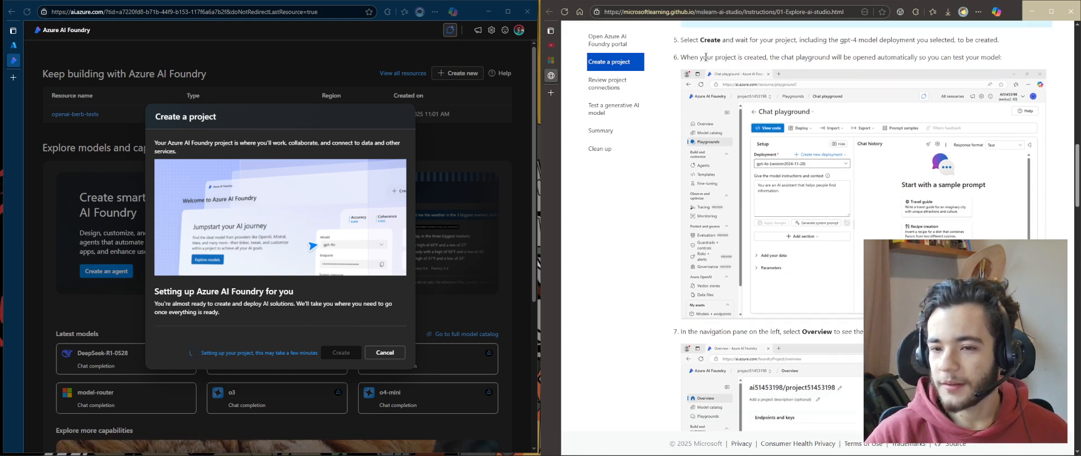
pyautogui.moveTo(705, 57); pyautogui.dragTo(1018, 61)
pyautogui.scroll(-1, 824, 172)
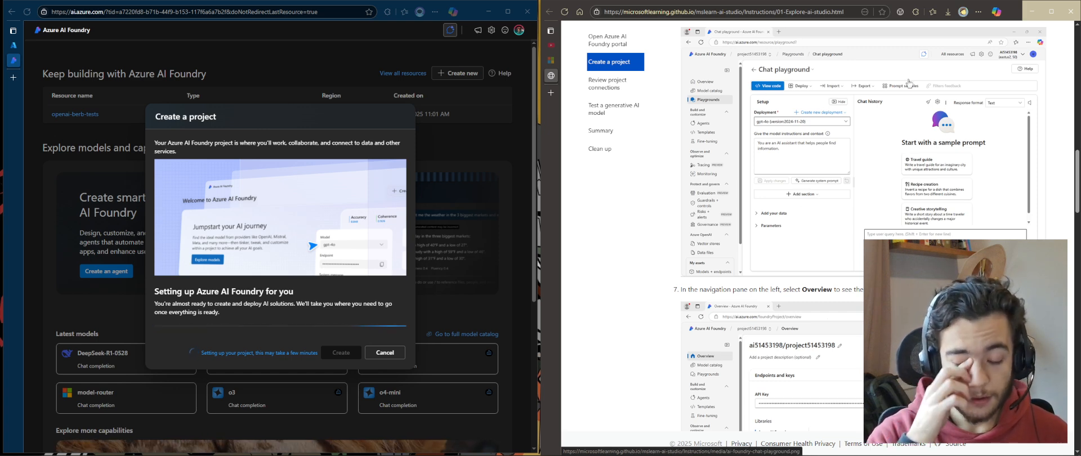
pyautogui.scroll(-5, 909, 83)
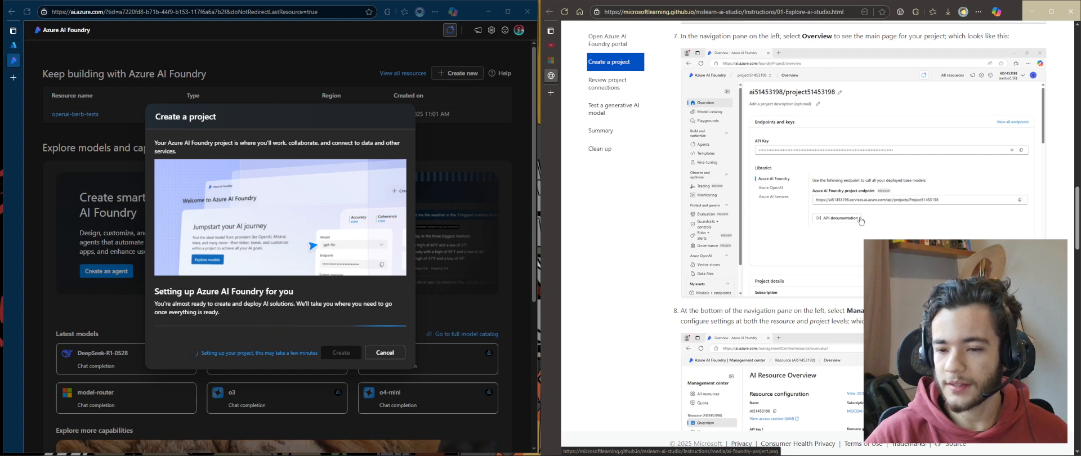
pyautogui.scroll(-3, 761, 279)
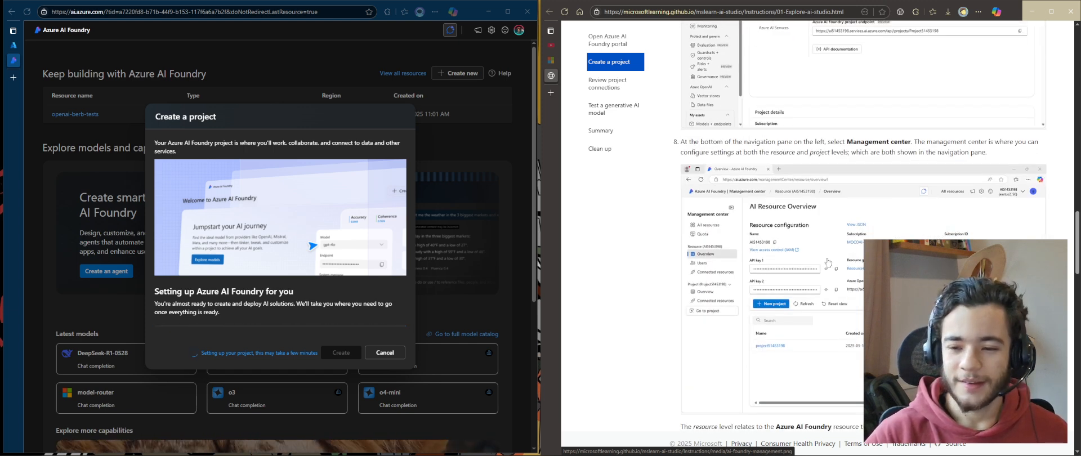
pyautogui.scroll(3, 827, 262)
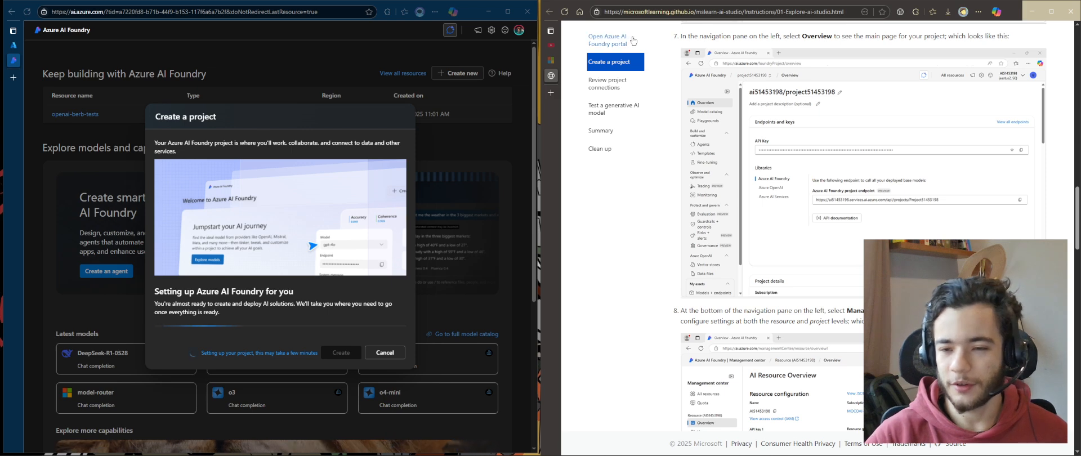
pyautogui.scroll(-2, 735, 260)
pyautogui.scroll(3, 744, 267)
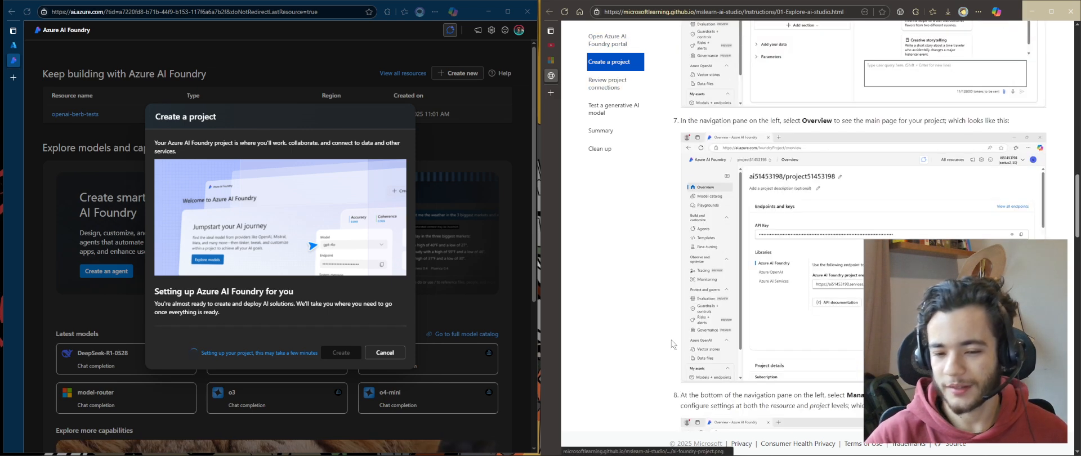
pyautogui.scroll(-2, 749, 273)
pyautogui.scroll(-2, 754, 277)
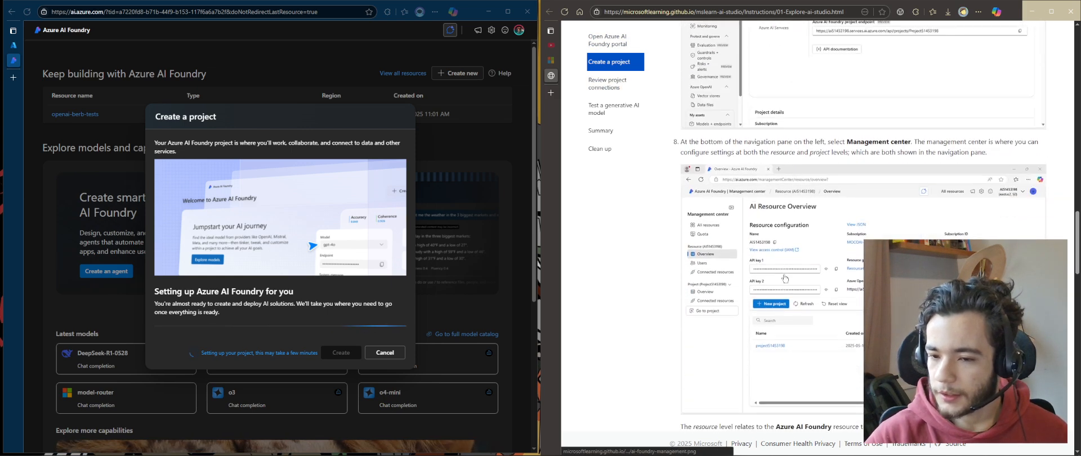
pyautogui.moveTo(777, 142); pyautogui.dragTo(1039, 143)
pyautogui.click(791, 146)
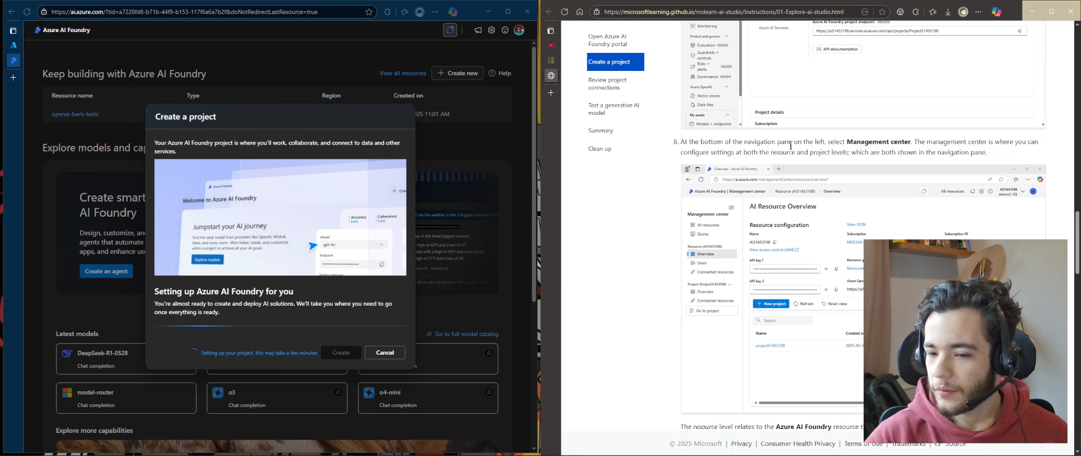
pyautogui.scroll(-2, 730, 274)
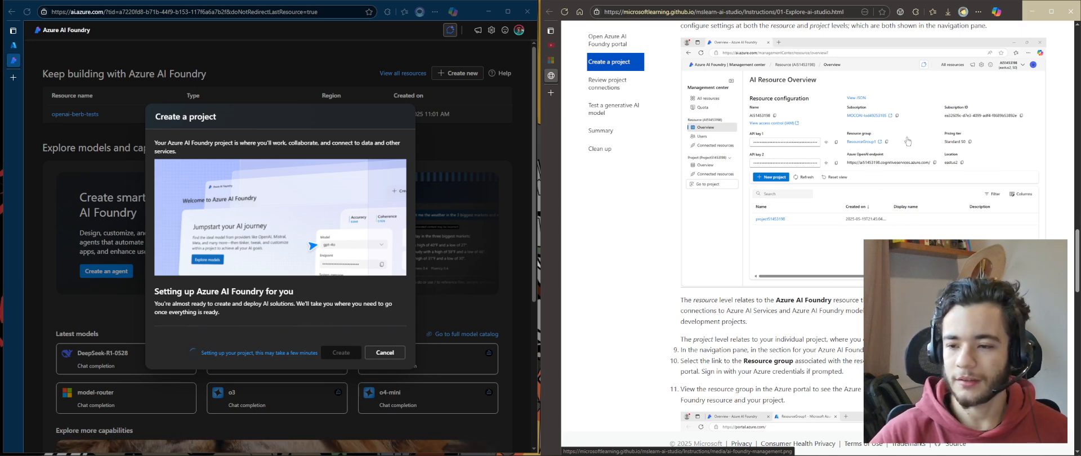
pyautogui.scroll(-2, 833, 287)
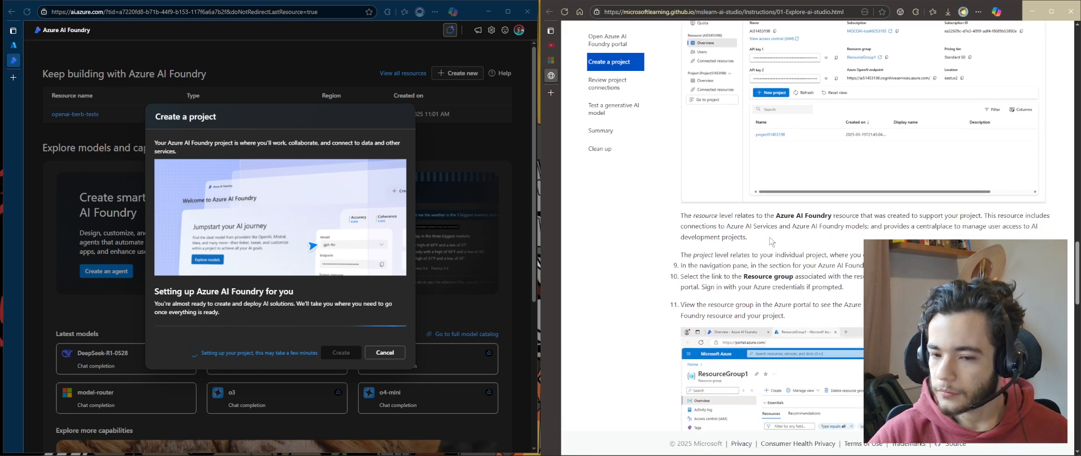
pyautogui.moveTo(753, 237); pyautogui.dragTo(683, 216)
pyautogui.click(792, 273)
pyautogui.moveTo(852, 296); pyautogui.dragTo(670, 281)
pyautogui.doubleClick(960, 292)
pyautogui.click(961, 292)
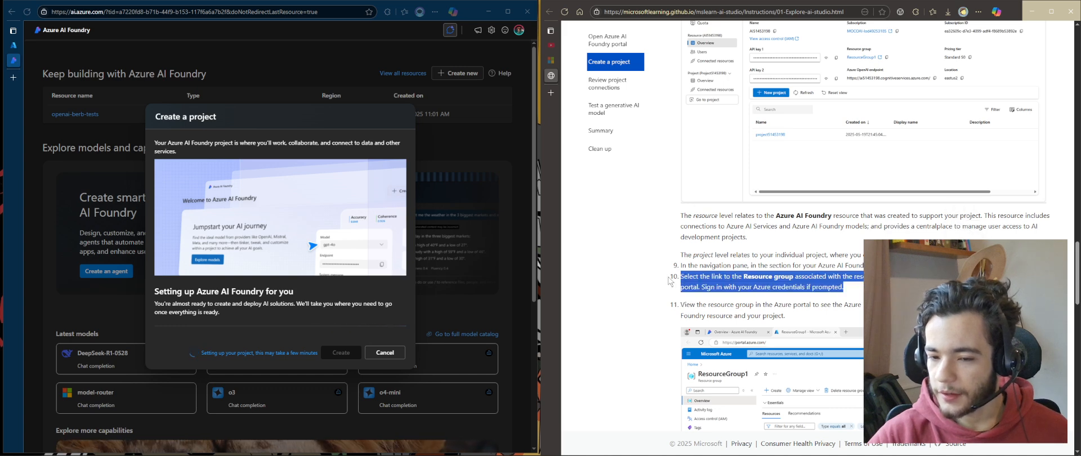
# Scroll through the exercise's resource group instructions and open the rg-ai102-day3 resource group in the Azure portal
pyautogui.scroll(-3, 890, 293)
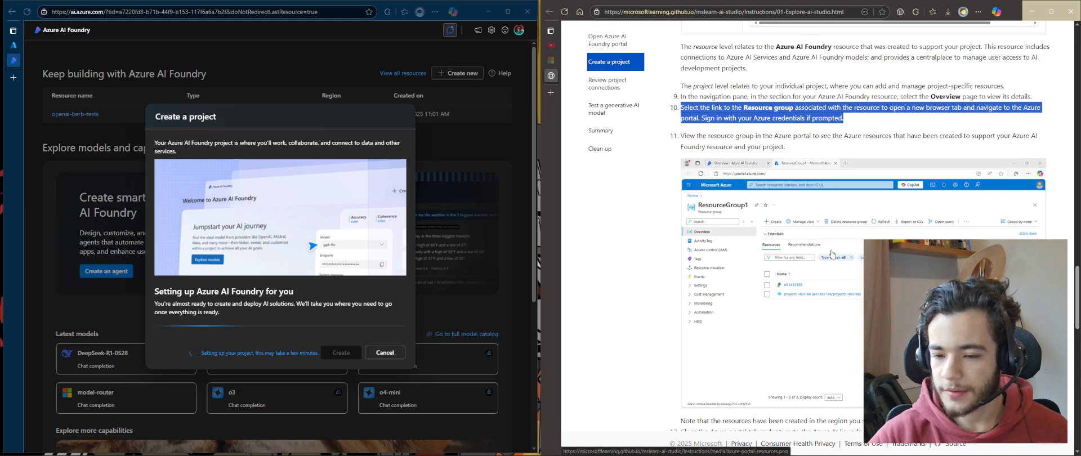
pyautogui.scroll(-2, 830, 254)
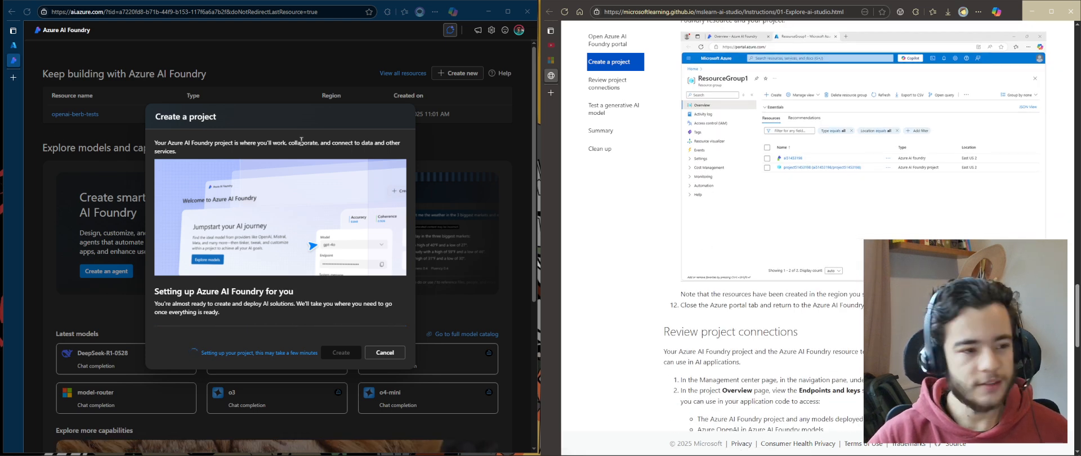
pyautogui.click(14, 45)
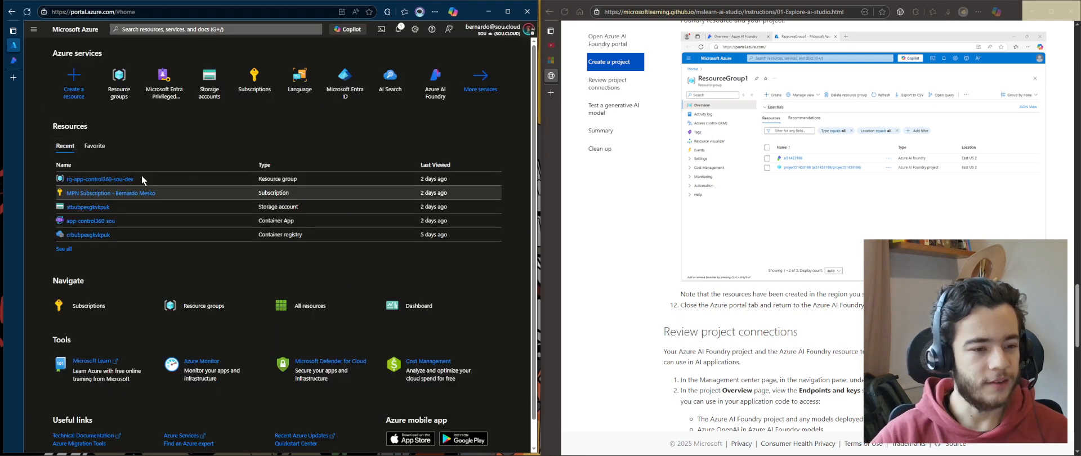
pyautogui.click(129, 94)
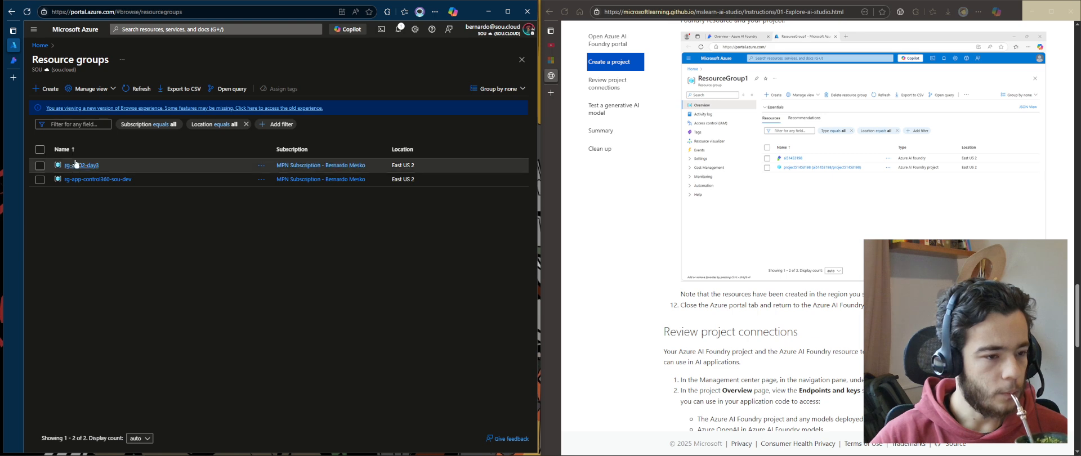
pyautogui.click(85, 168)
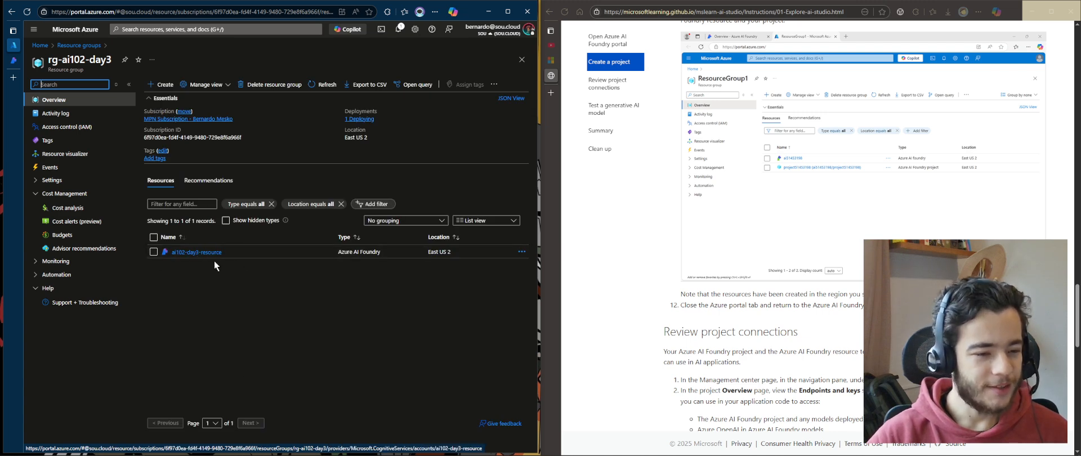
# Open the ai102-day3-resource Azure AI Foundry resource and launch it in the Azure AI Foundry portal
pyautogui.click(191, 253)
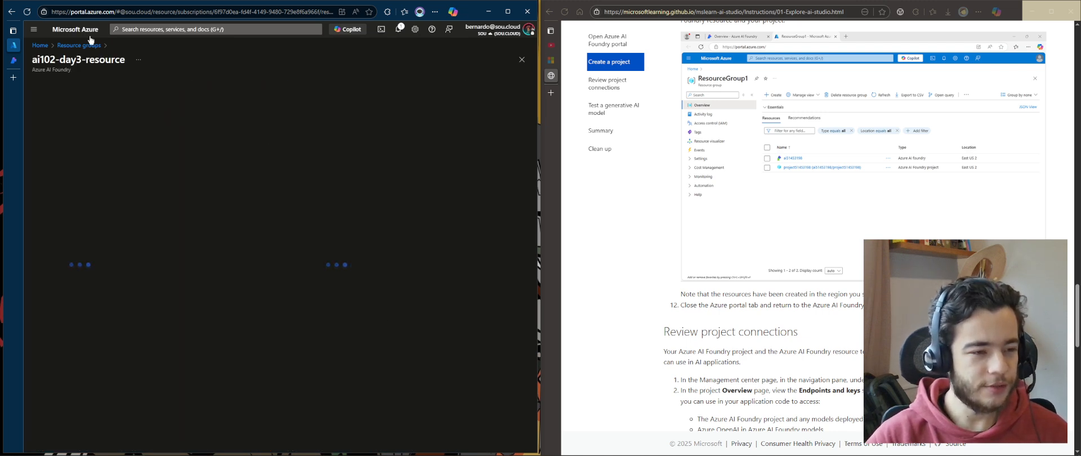
pyautogui.click(14, 60)
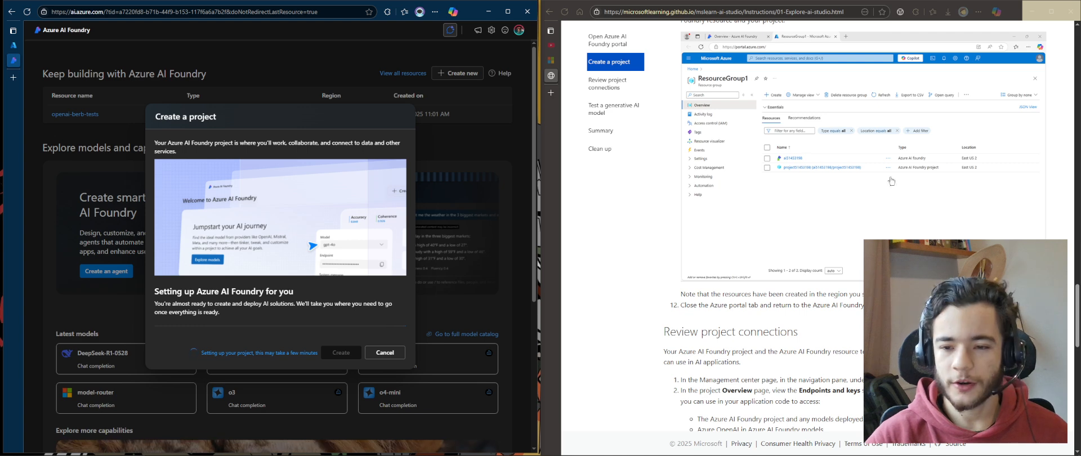
pyautogui.click(14, 48)
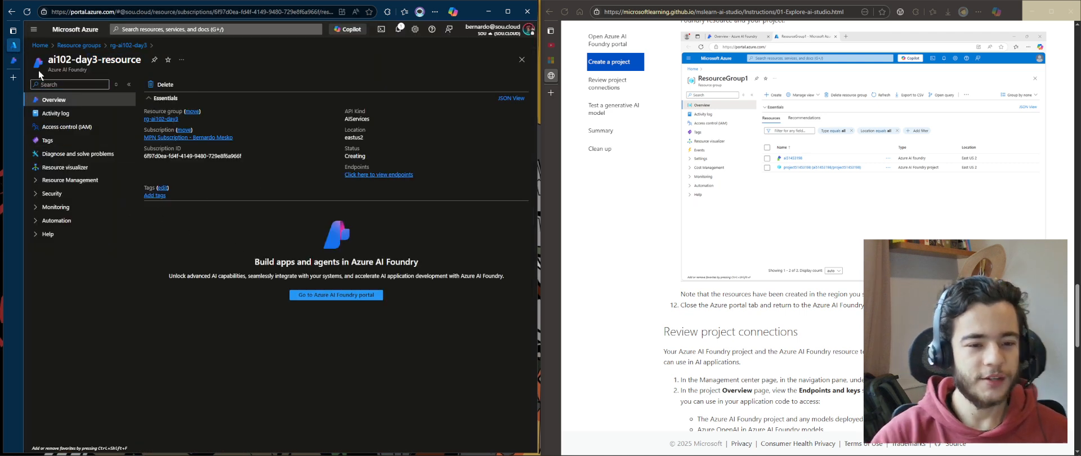
pyautogui.click(76, 179)
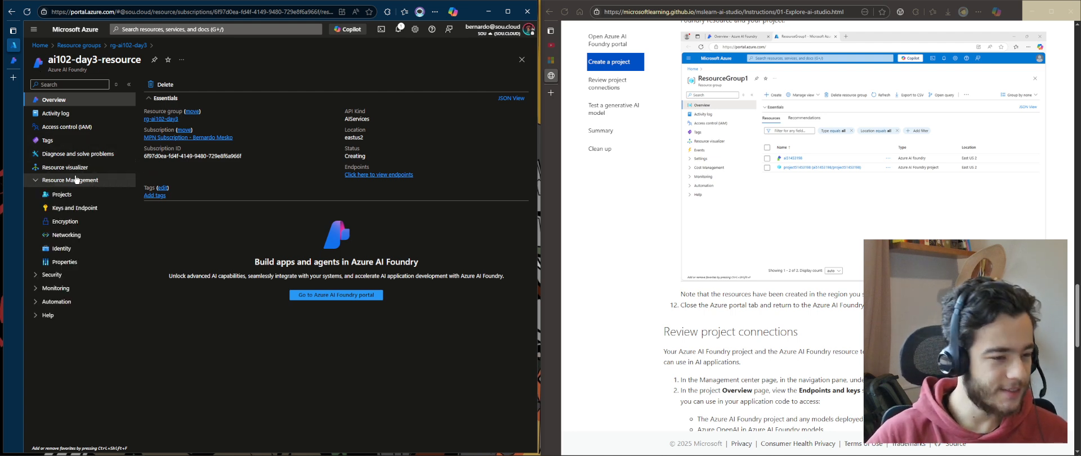
pyautogui.click(73, 180)
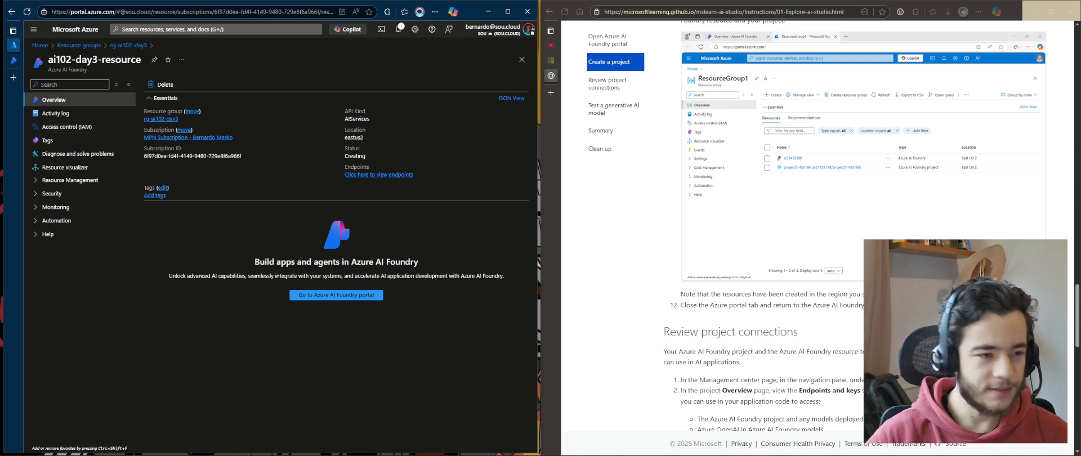
pyautogui.click(377, 295)
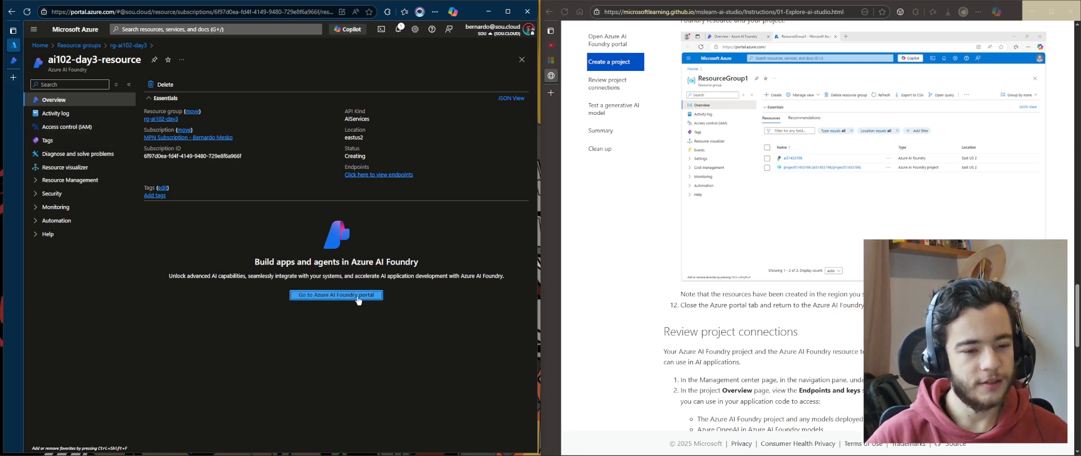
pyautogui.click(358, 298)
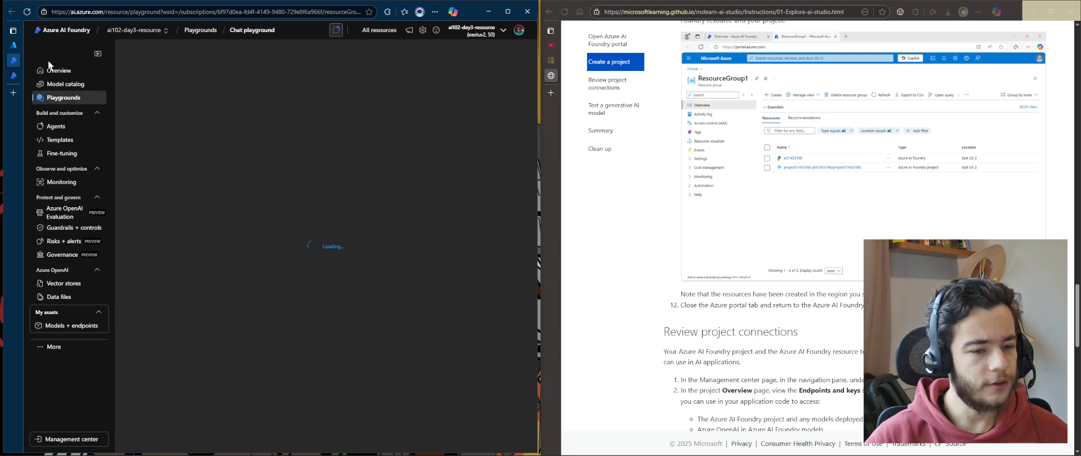
# Switch between the project setup tab and the chat playground, and view the playground's Azure AI Foundry resource details
pyautogui.click(15, 77)
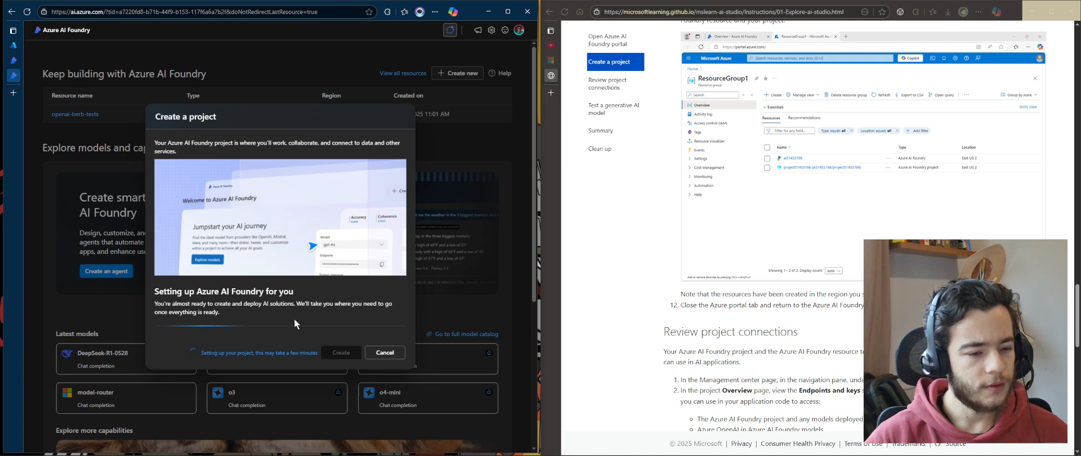
pyautogui.moveTo(294, 319); pyautogui.dragTo(268, 304)
pyautogui.click(13, 61)
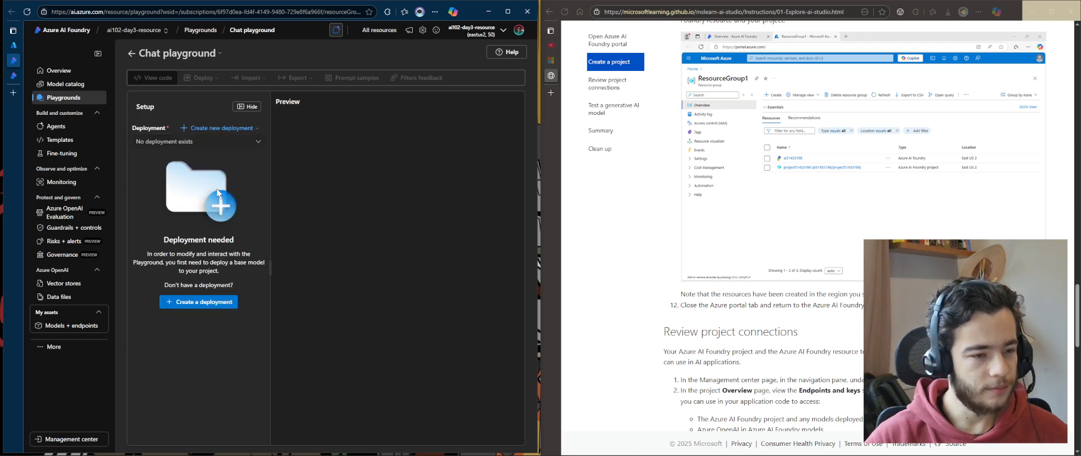
pyautogui.click(12, 76)
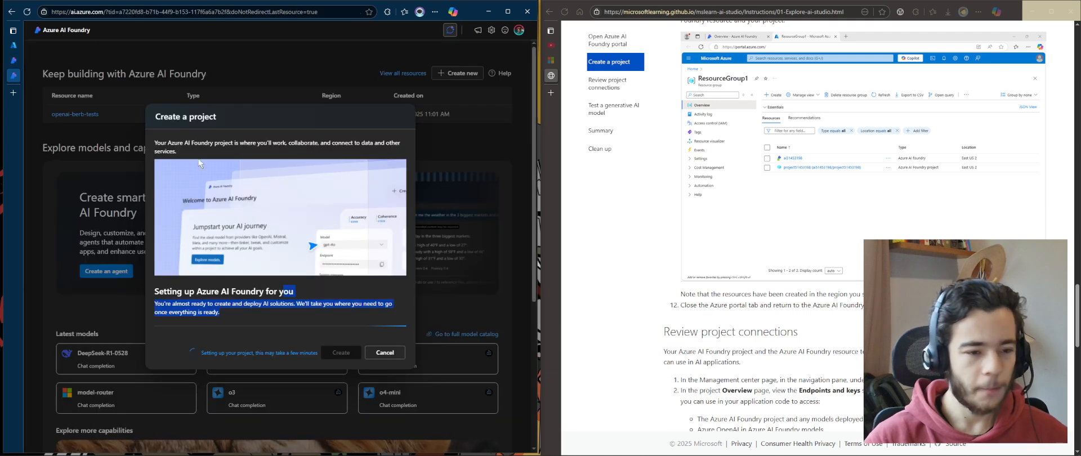
pyautogui.click(14, 61)
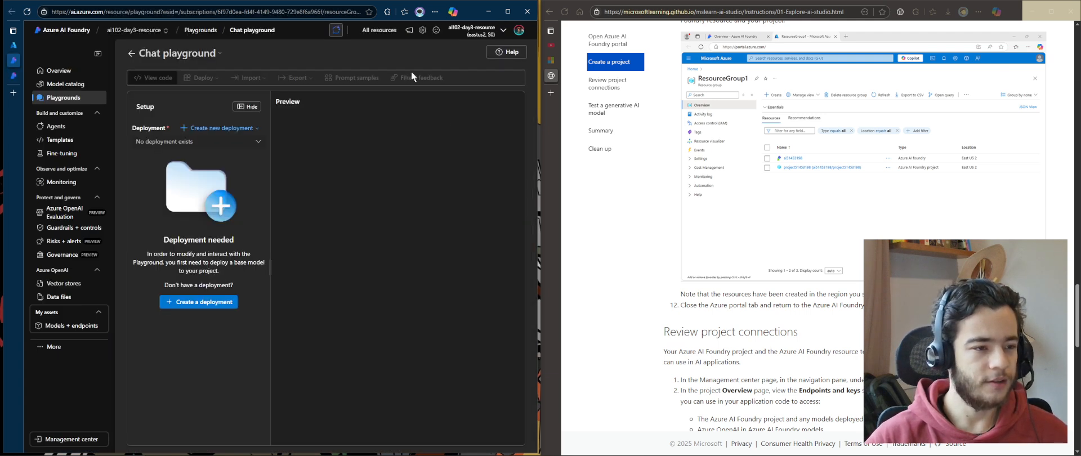
pyautogui.click(473, 28)
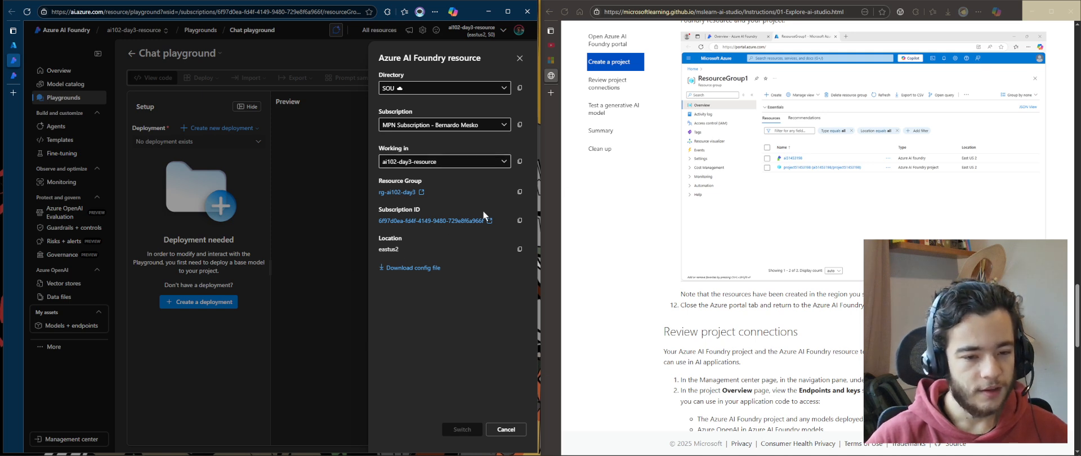
pyautogui.moveTo(475, 189)
pyautogui.mouseDown()
pyautogui.moveTo(365, 189)
pyautogui.moveTo(468, 195)
pyautogui.mouseUp()
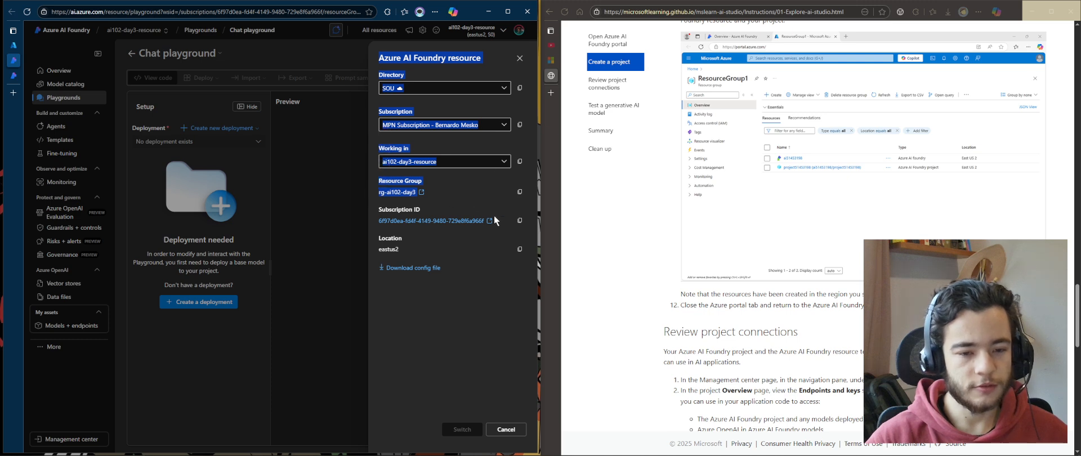
pyautogui.click(521, 57)
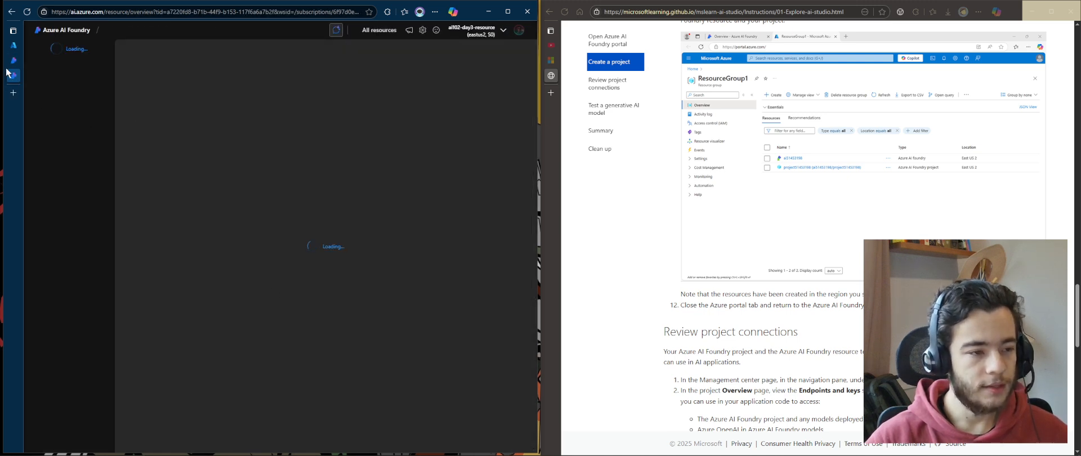
# Return to the rg-ai102-day3 resource group in the Azure portal and open the ai102-day3 Foundry project
pyautogui.moveTo(13, 69)
pyautogui.click(51, 45)
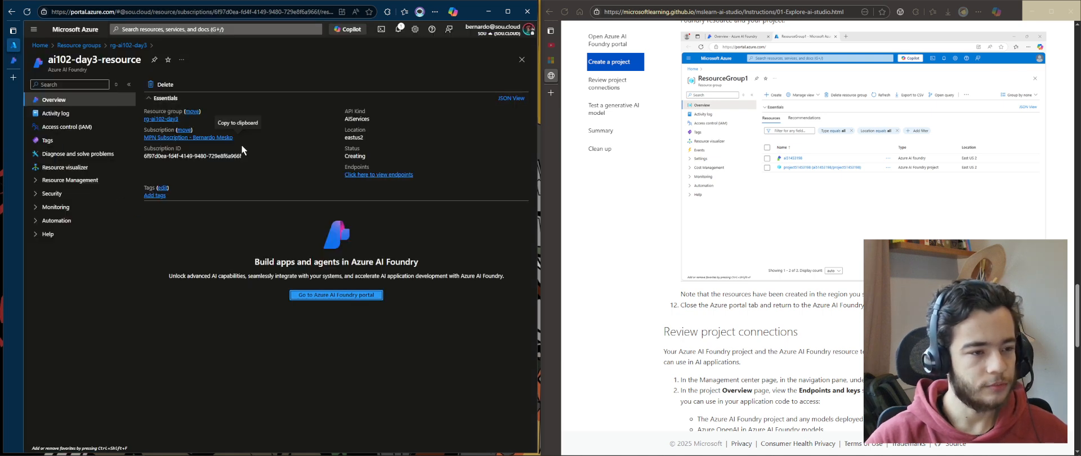
pyautogui.click(112, 46)
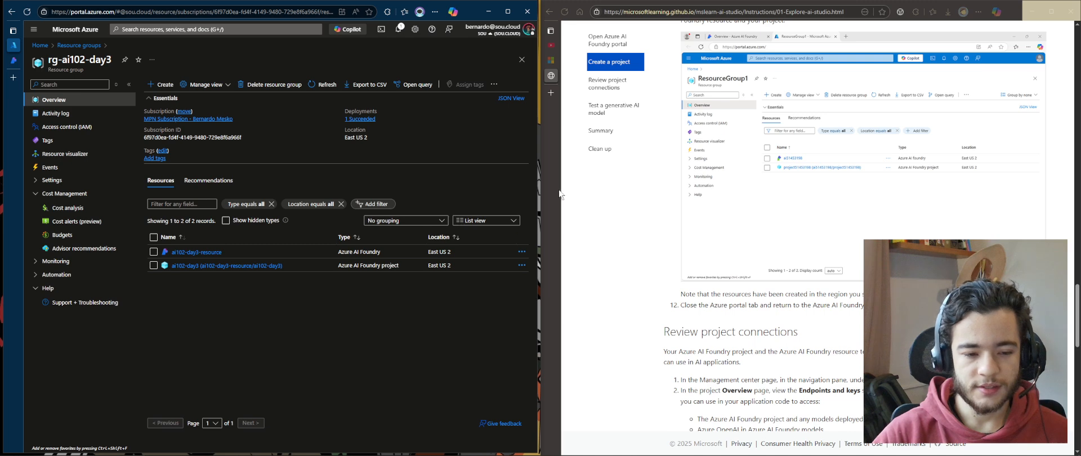
pyautogui.click(235, 267)
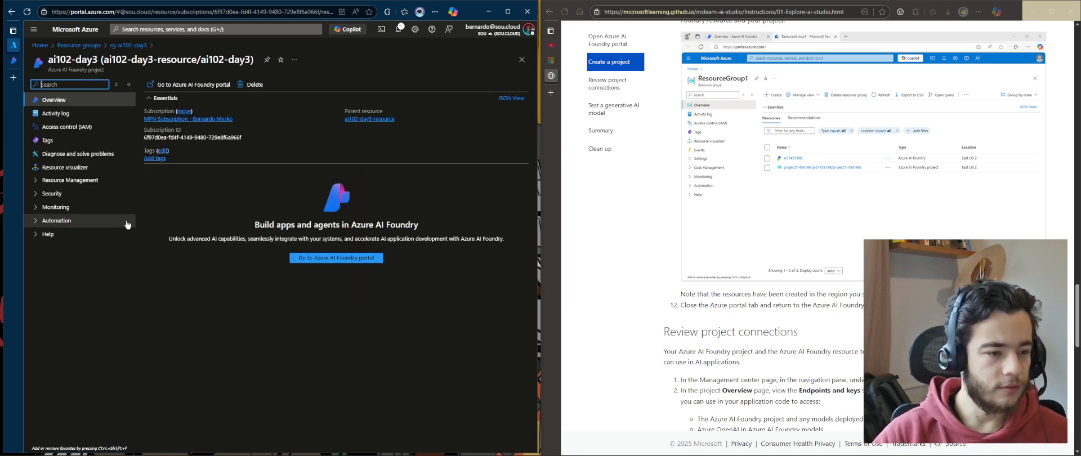
# Examine the project's endpoints, identity, properties, security and monitoring pages in the Azure portal
pyautogui.click(71, 180)
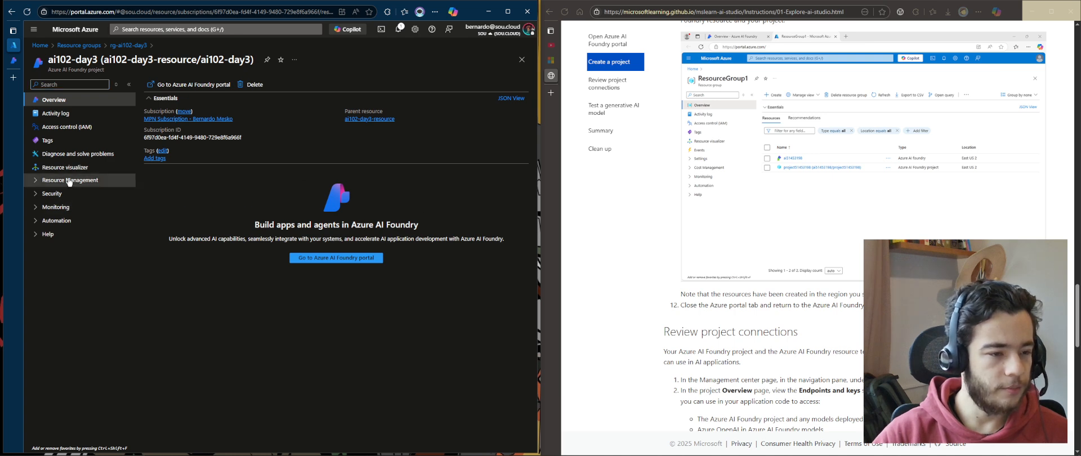
pyautogui.click(89, 200)
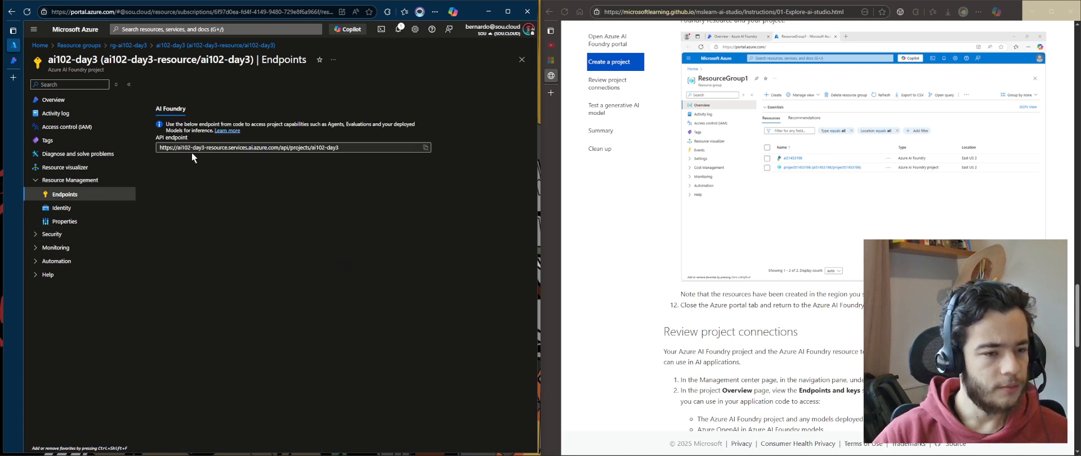
pyautogui.click(62, 207)
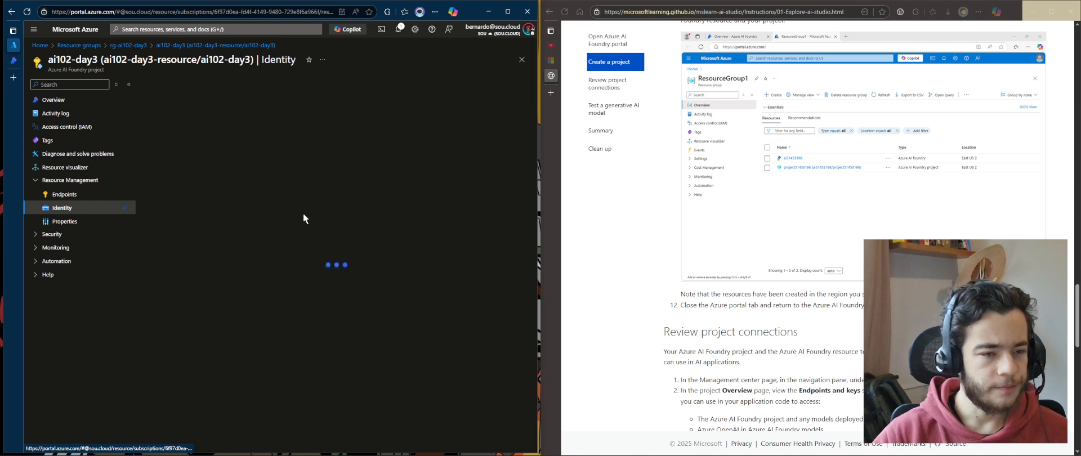
pyautogui.click(89, 223)
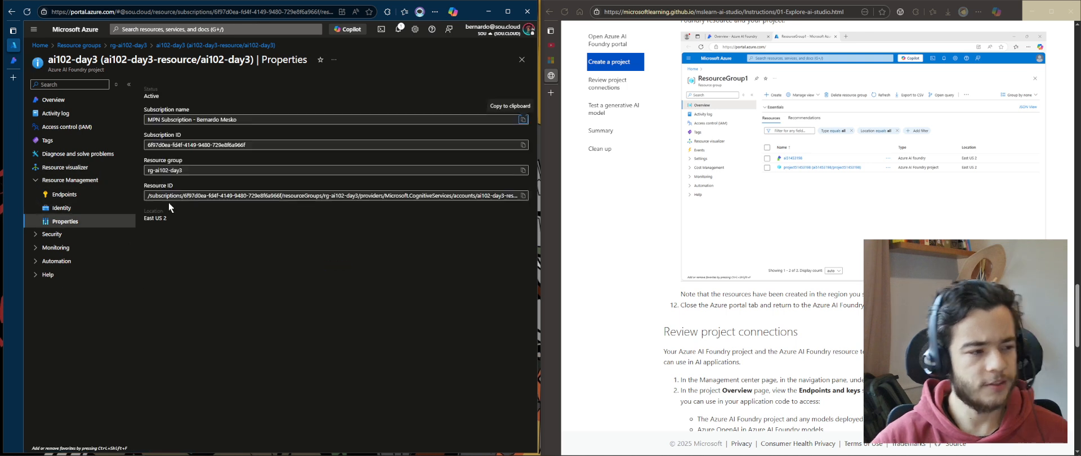
pyautogui.click(48, 238)
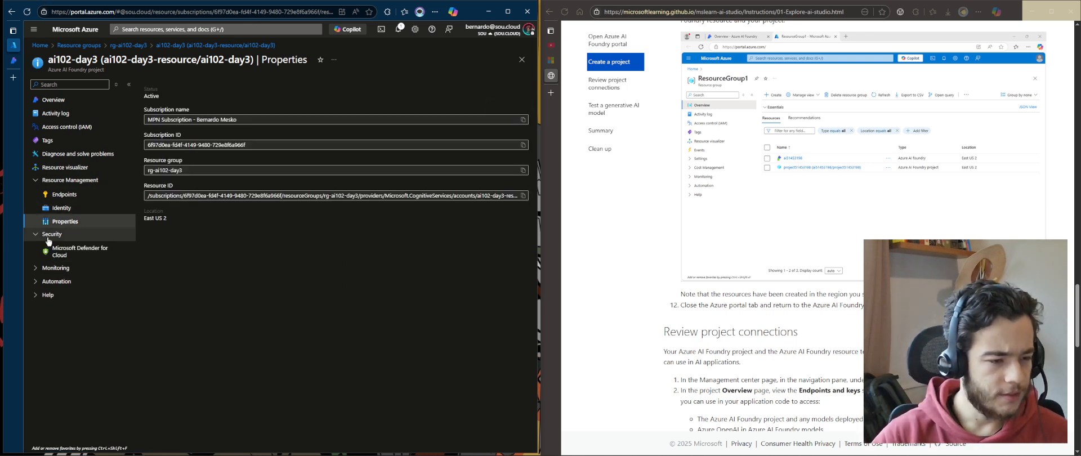
pyautogui.click(63, 267)
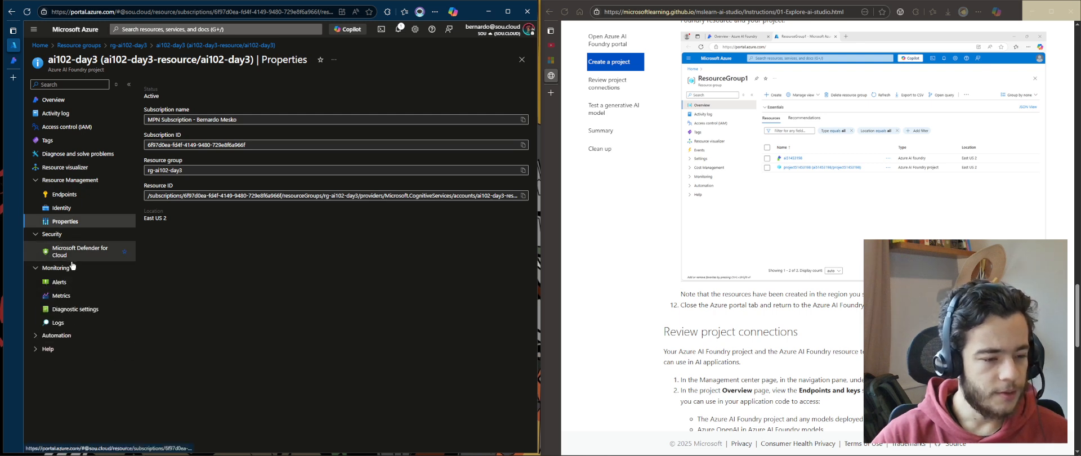
pyautogui.click(96, 296)
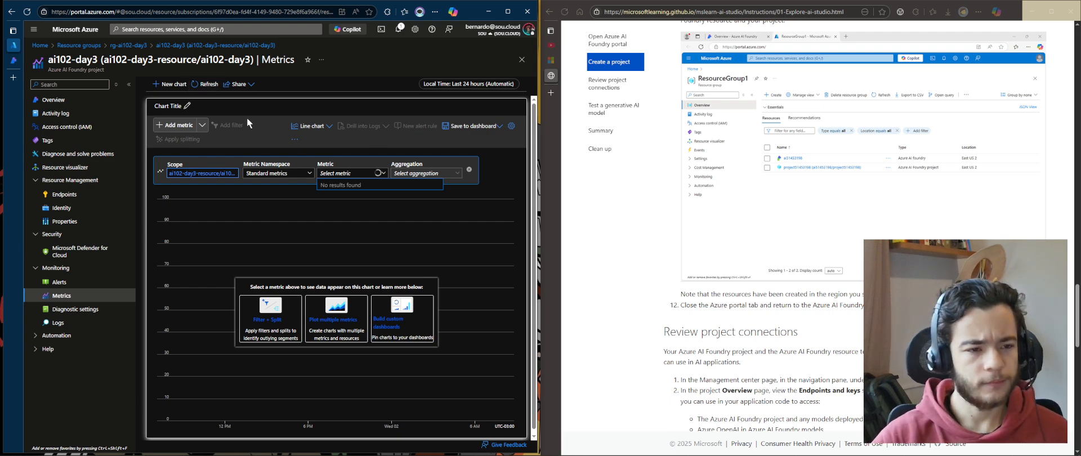
# Check the project's metric options, logs and diagnostic settings pages
pyautogui.click(204, 85)
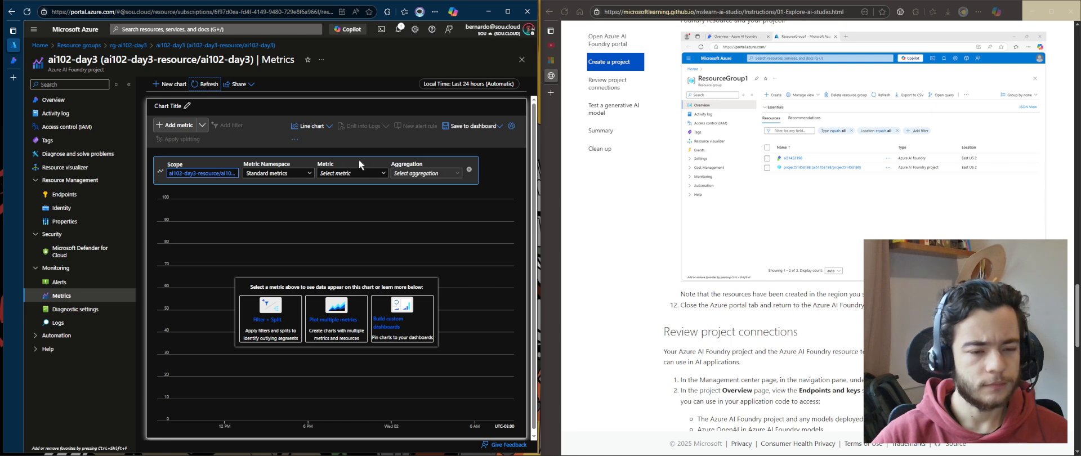
pyautogui.click(383, 174)
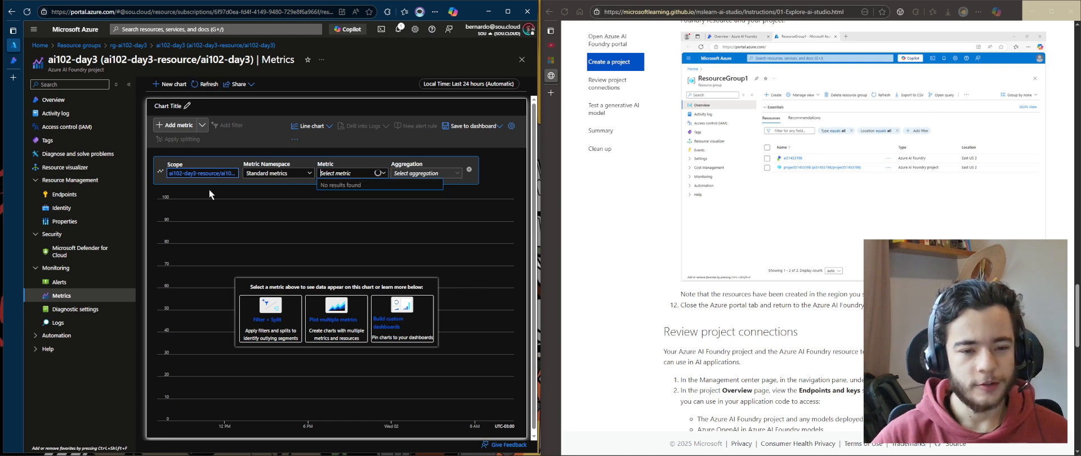
pyautogui.click(83, 323)
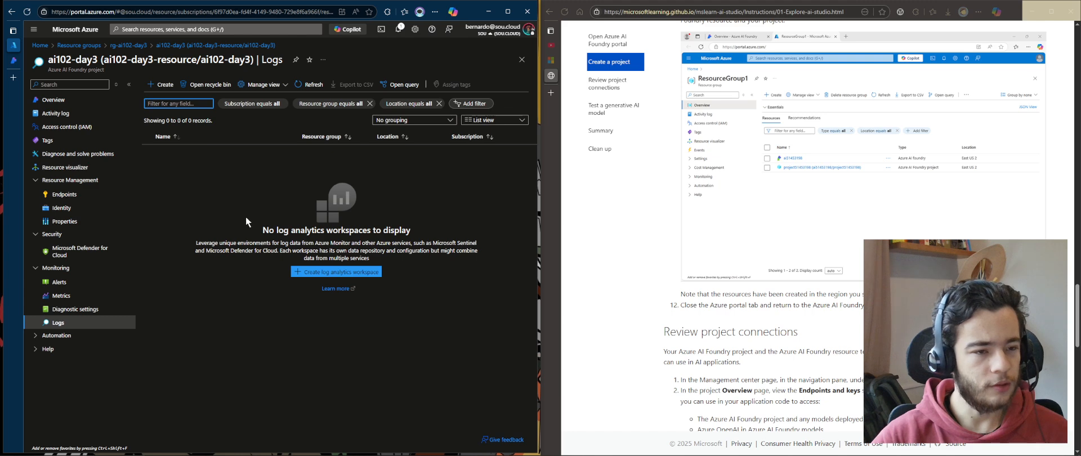
pyautogui.click(66, 310)
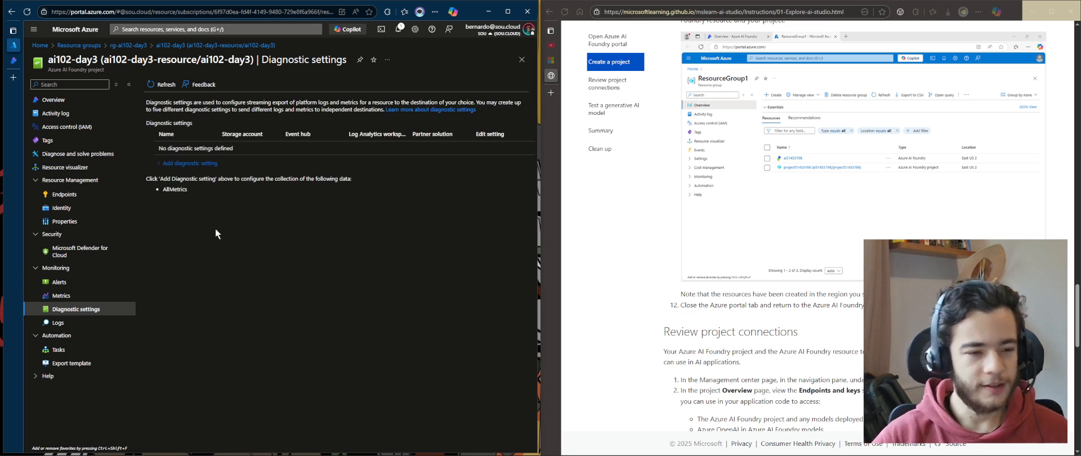
pyautogui.moveTo(201, 198); pyautogui.dragTo(148, 196)
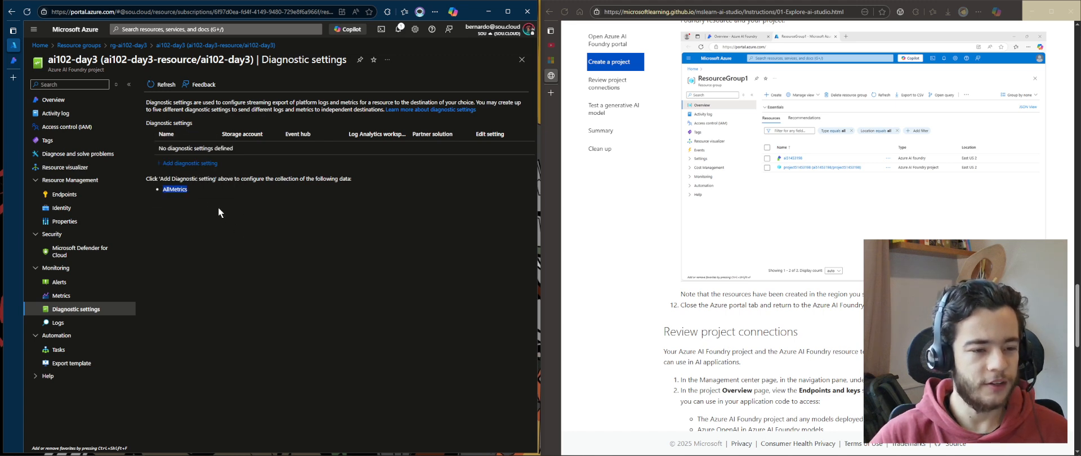
pyautogui.moveTo(209, 213); pyautogui.dragTo(154, 212)
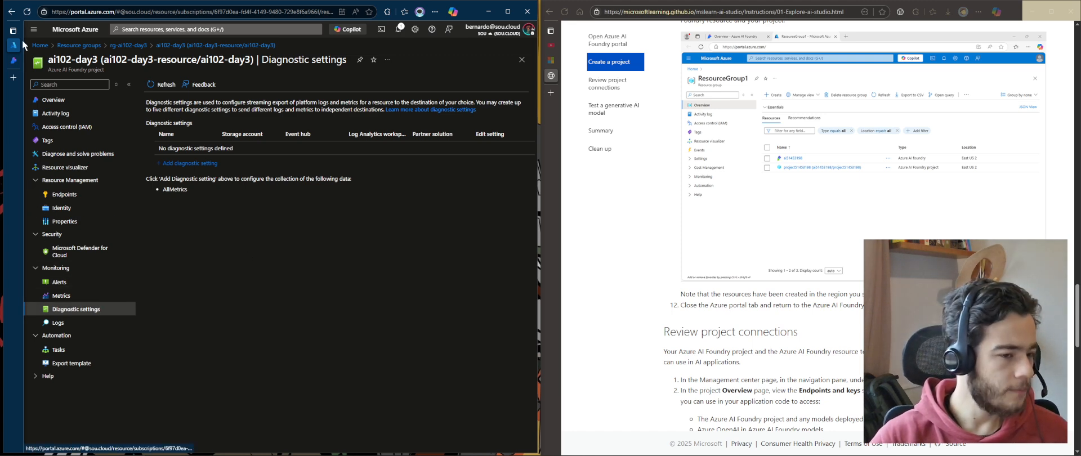
# Return to the ai102-day3 project in Azure AI Foundry, open Playgrounds, and read the exercise's chat playground instructions
pyautogui.click(15, 62)
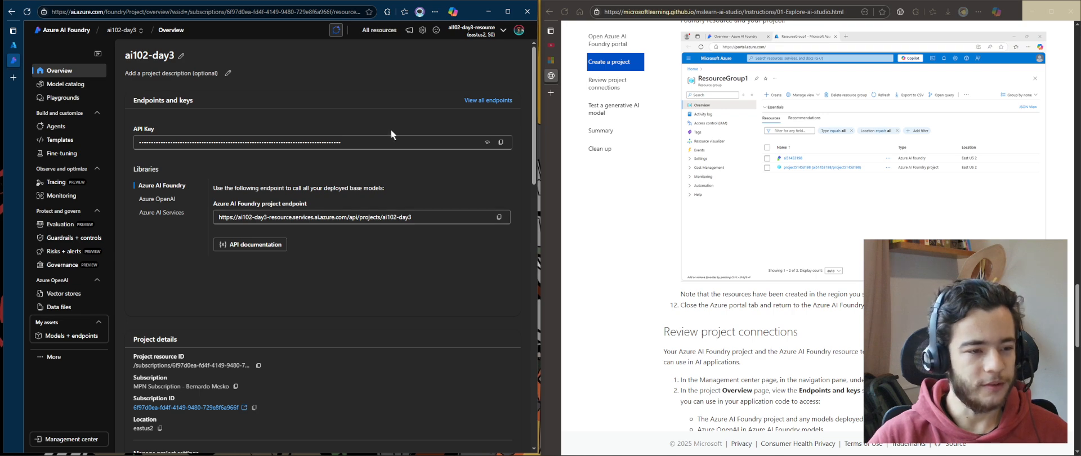
pyautogui.scroll(15, 855, 181)
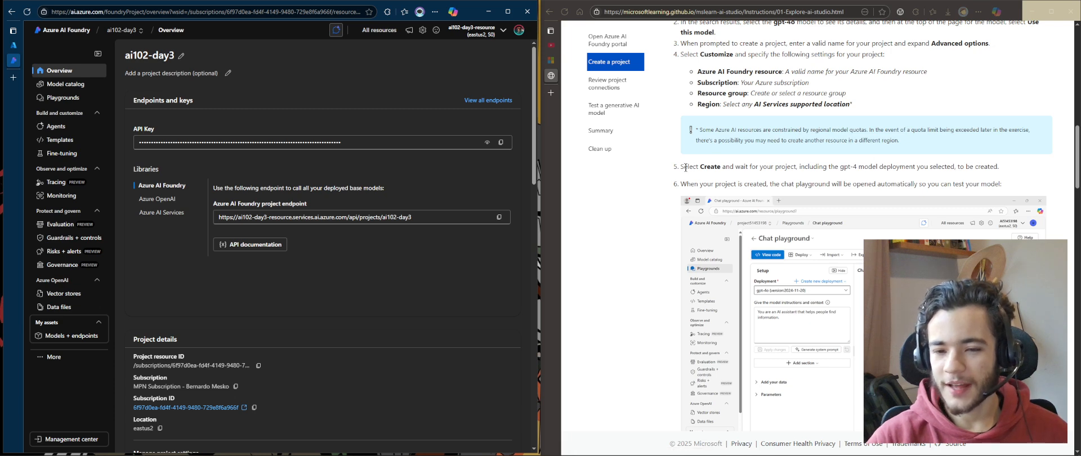
pyautogui.moveTo(681, 166); pyautogui.dragTo(865, 166)
pyautogui.moveTo(681, 183); pyautogui.dragTo(953, 184)
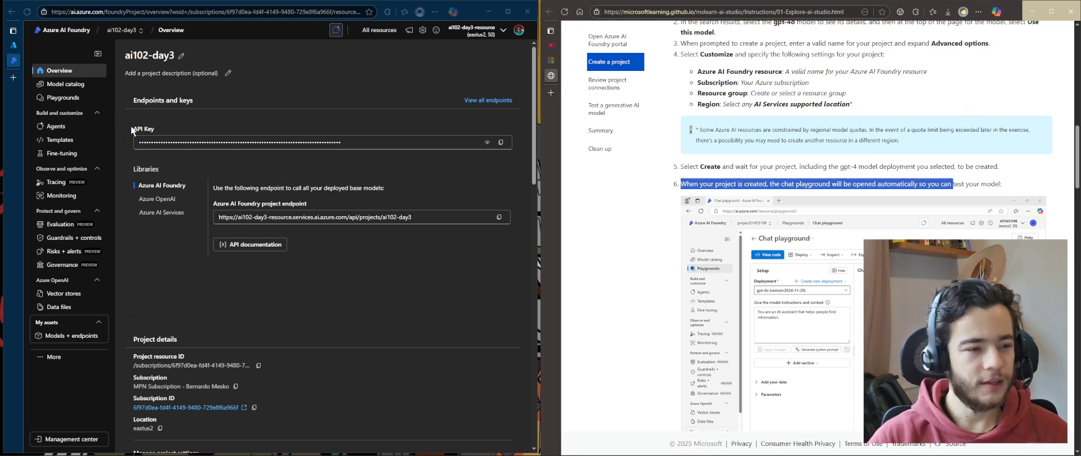
pyautogui.click(63, 97)
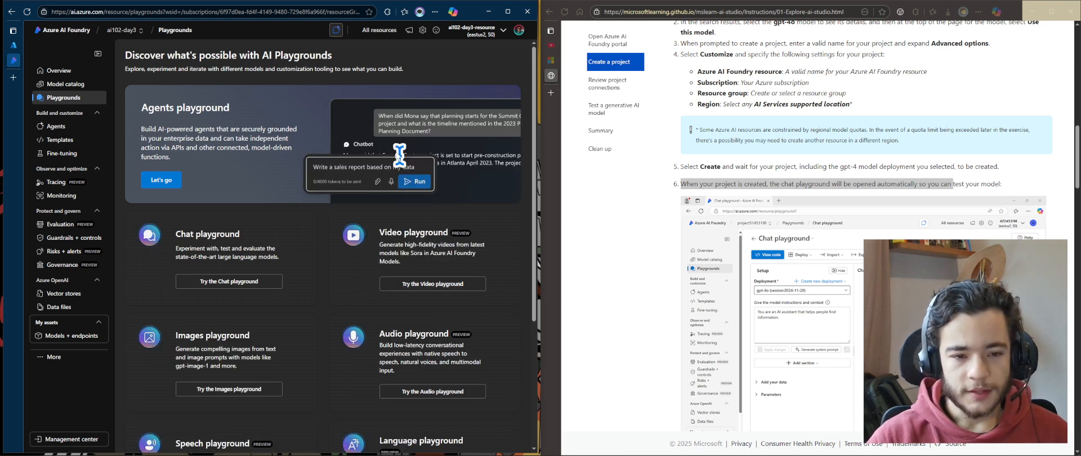
pyautogui.scroll(-3, 315, 226)
pyautogui.scroll(3, 293, 247)
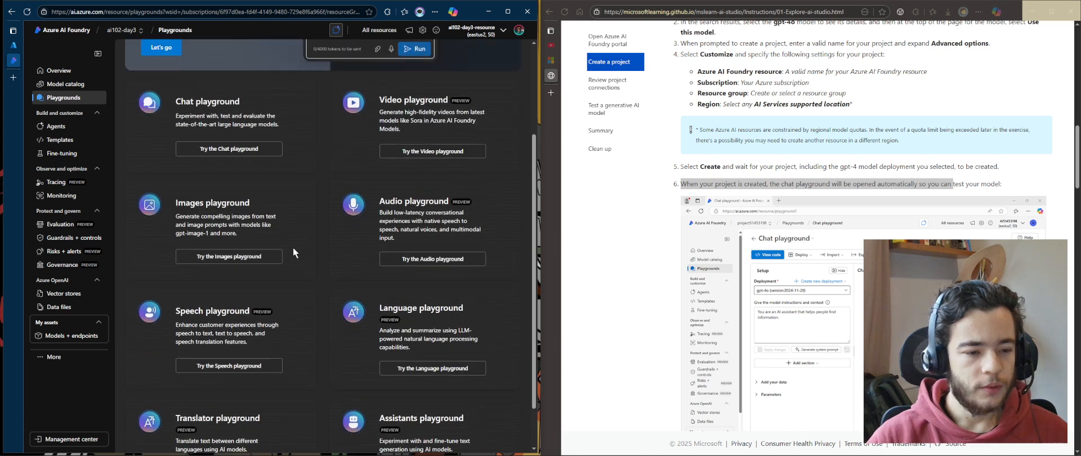
# Open the Chat playground from the project's Playgrounds page
pyautogui.click(73, 71)
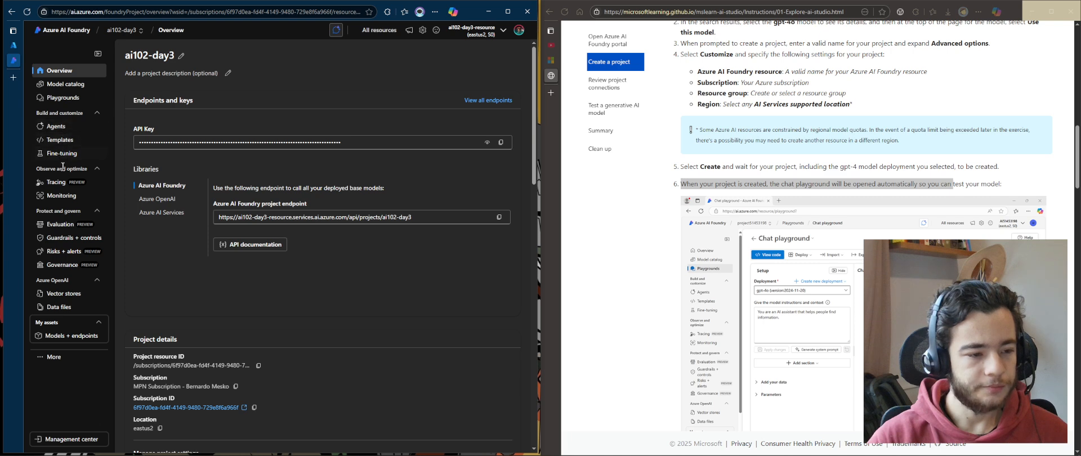
pyautogui.click(85, 98)
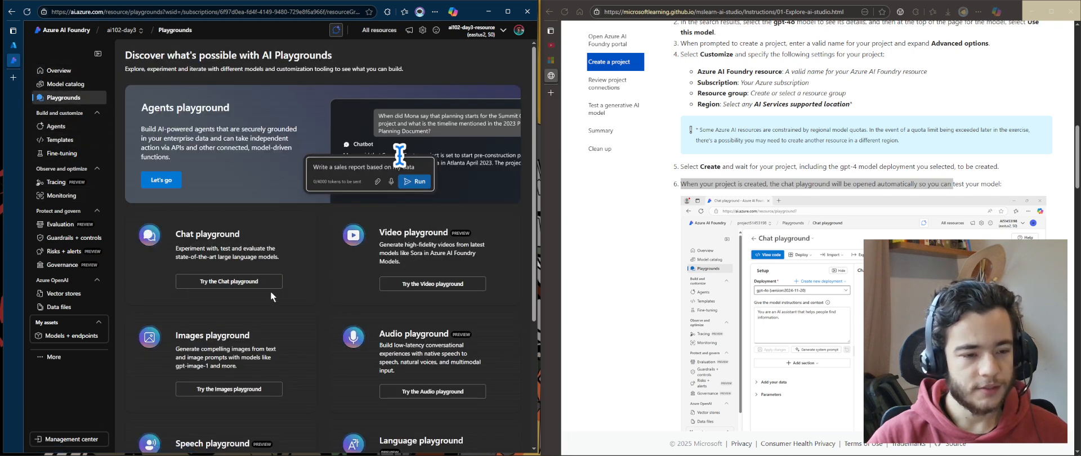
pyautogui.click(195, 279)
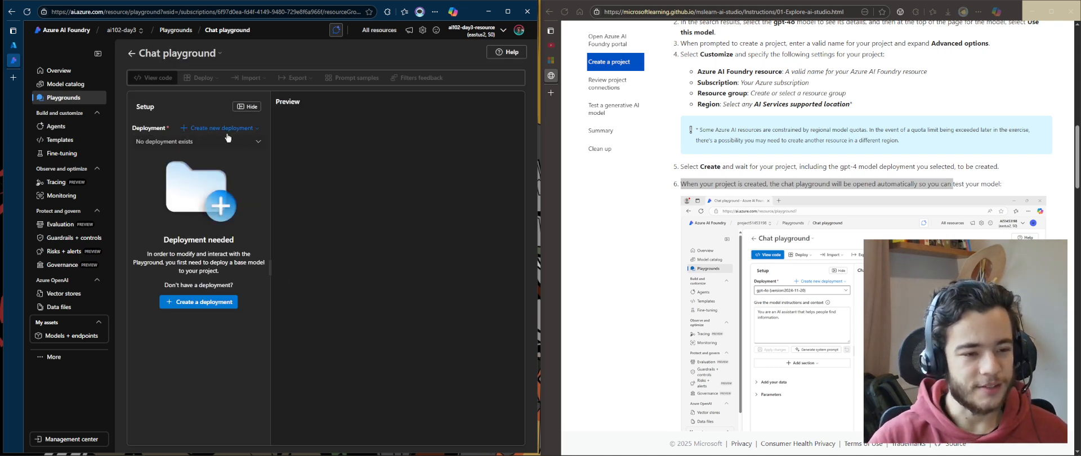
# Reload the chat playground and view its Azure AI Foundry resource details
pyautogui.click(690, 180)
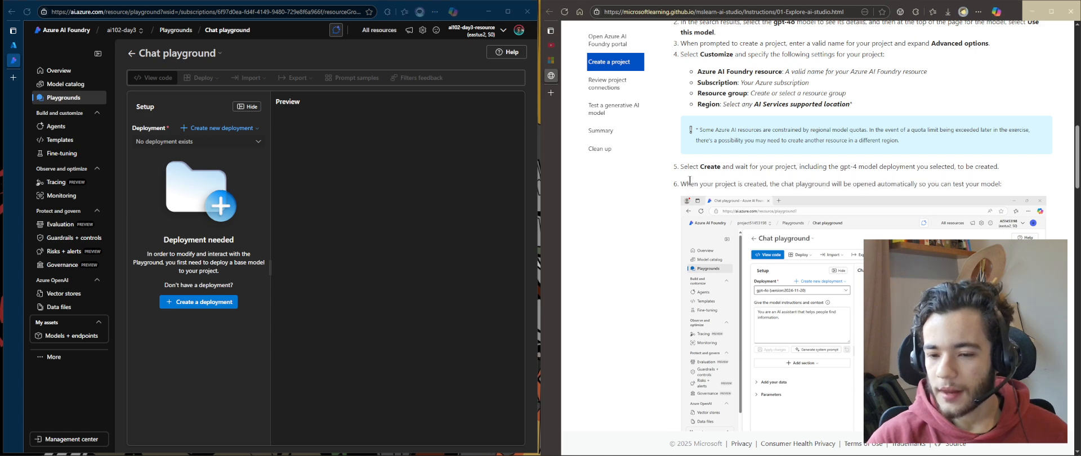
pyautogui.moveTo(690, 180); pyautogui.dragTo(1070, 178)
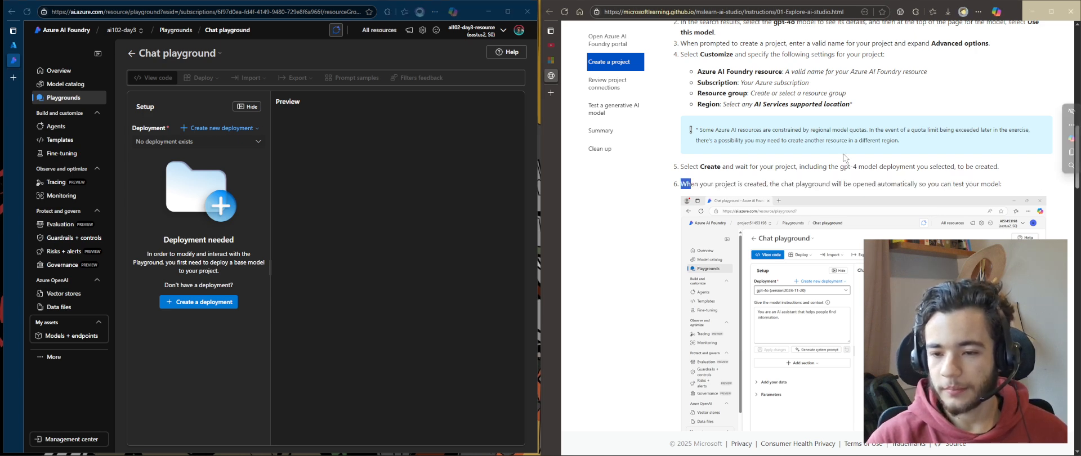
pyautogui.click(26, 11)
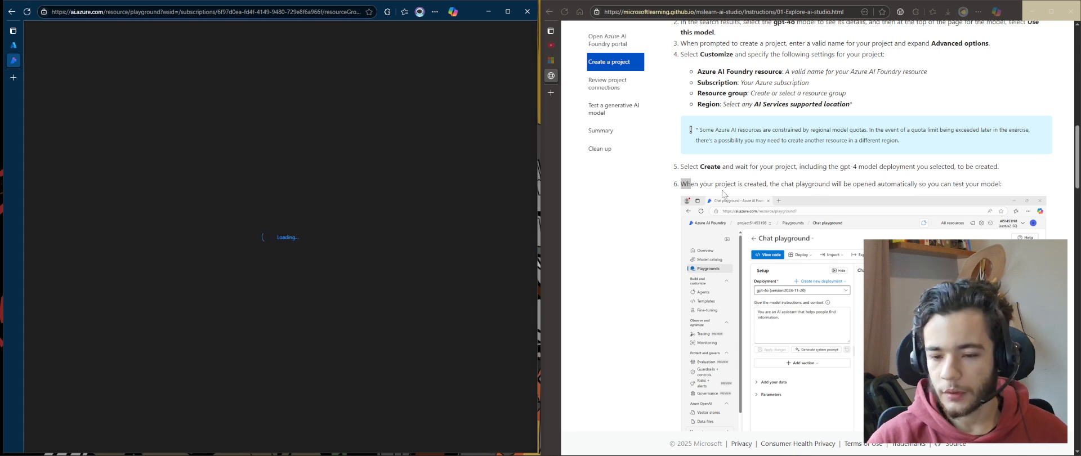
pyautogui.click(723, 191)
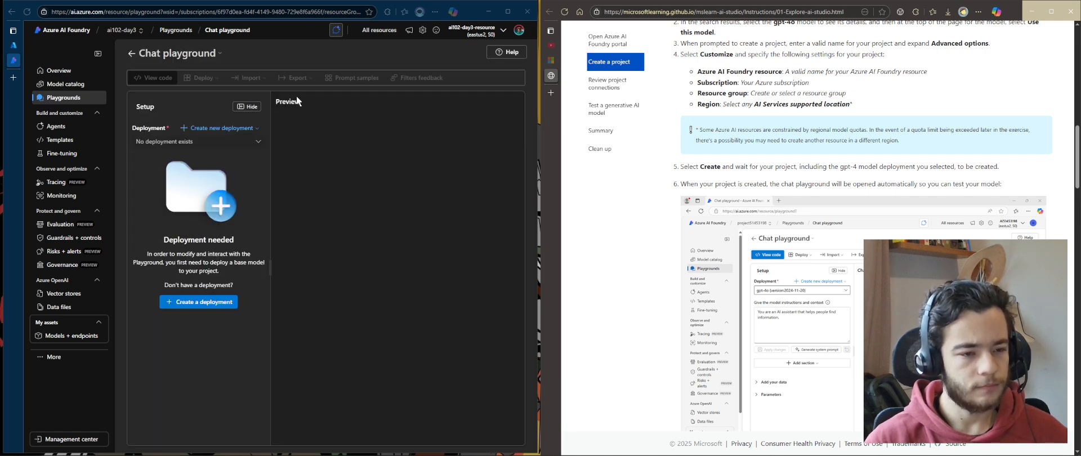
pyautogui.click(480, 35)
pyautogui.click(479, 35)
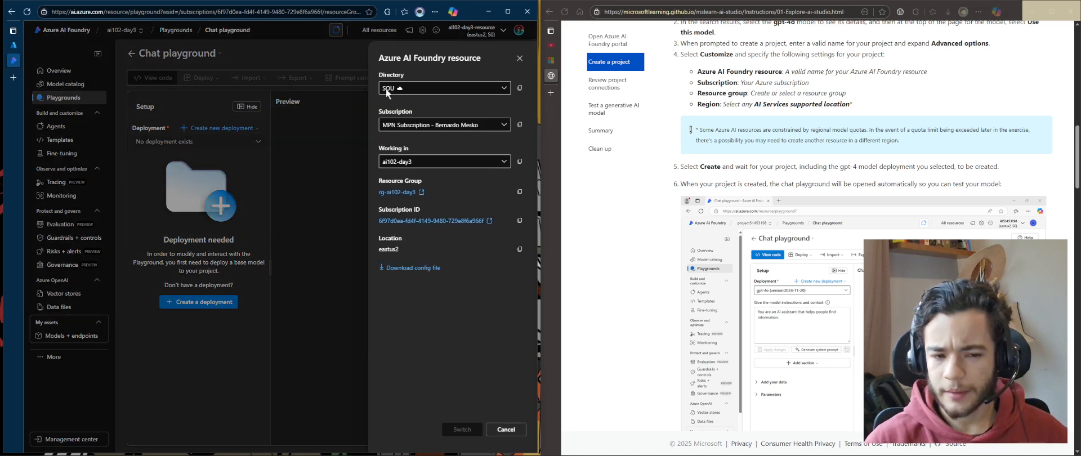
pyautogui.click(323, 228)
# Create a new deployment from base models, searching for gpt, confirming gpt-4o, and open its deployment type options
pyautogui.click(197, 128)
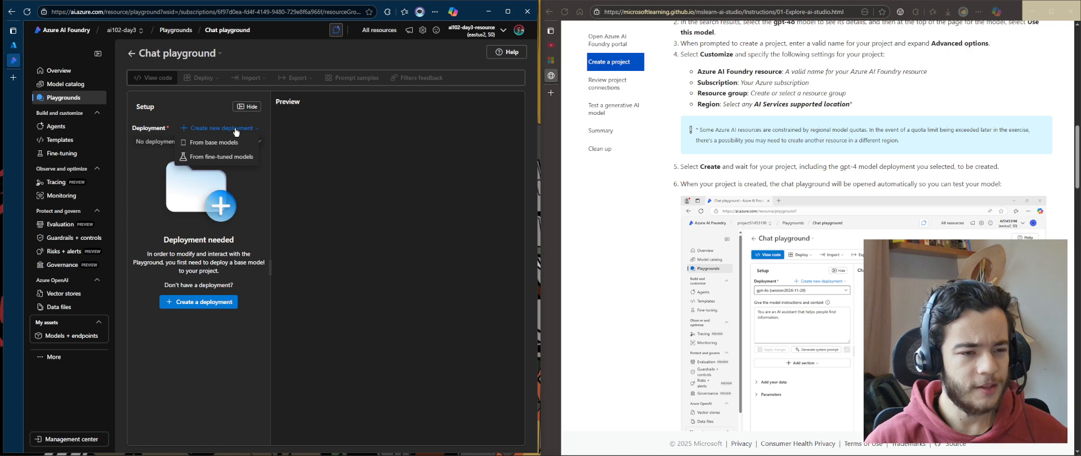
pyautogui.click(219, 144)
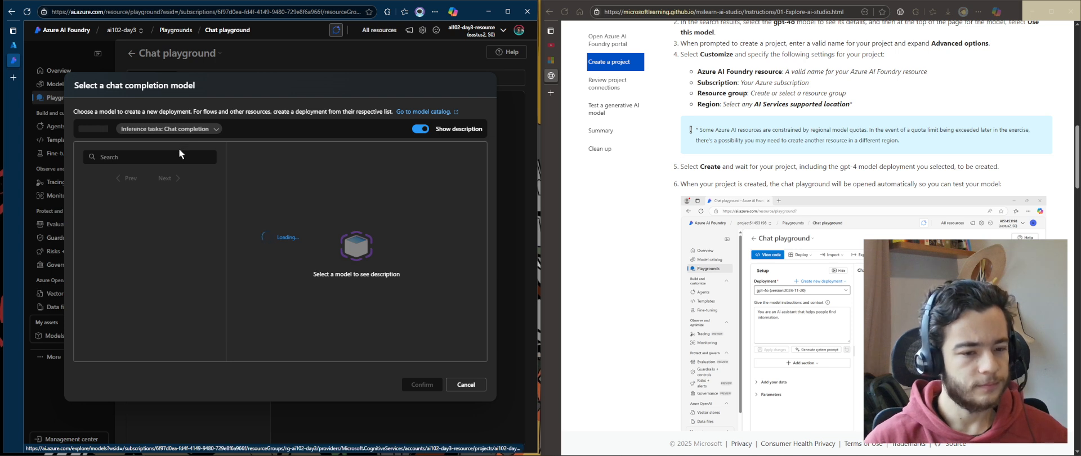
pyautogui.click(178, 153)
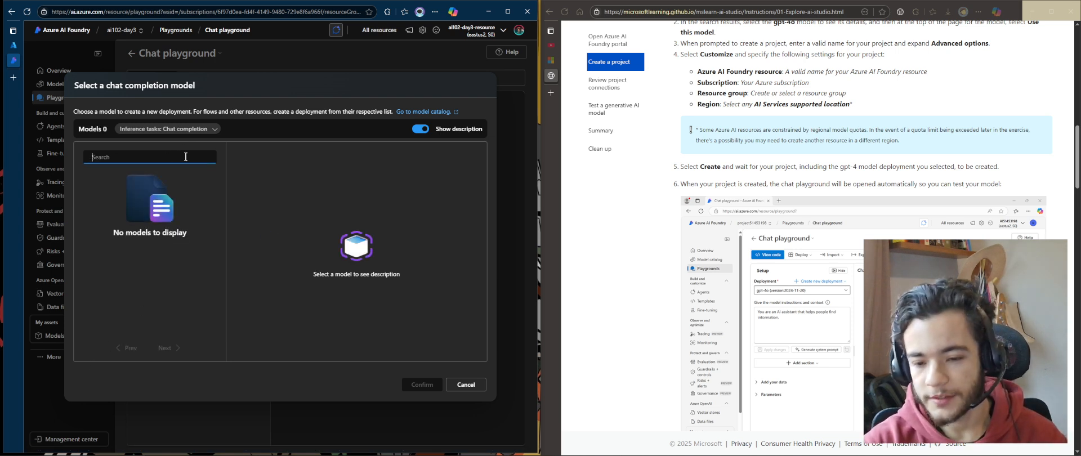
pyautogui.write('gpt')
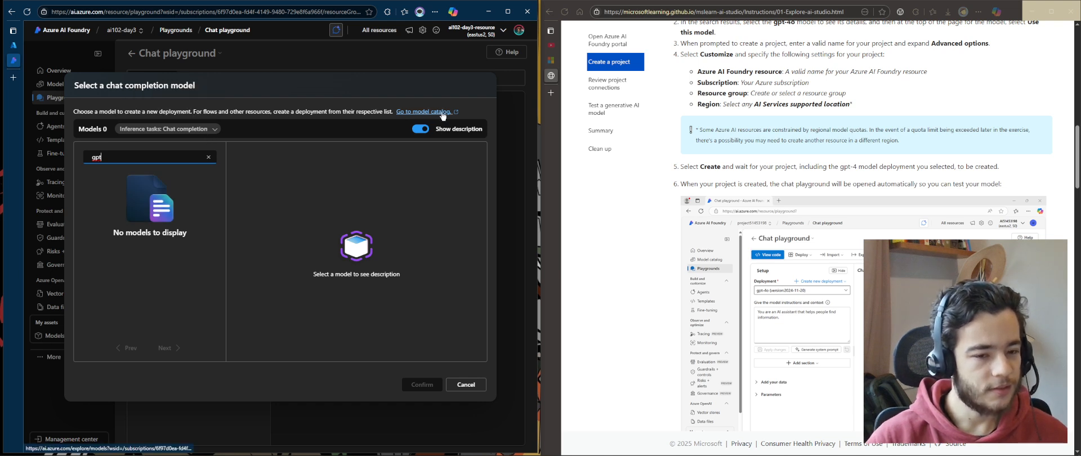
pyautogui.moveTo(71, 107); pyautogui.dragTo(276, 108)
pyautogui.click(295, 168)
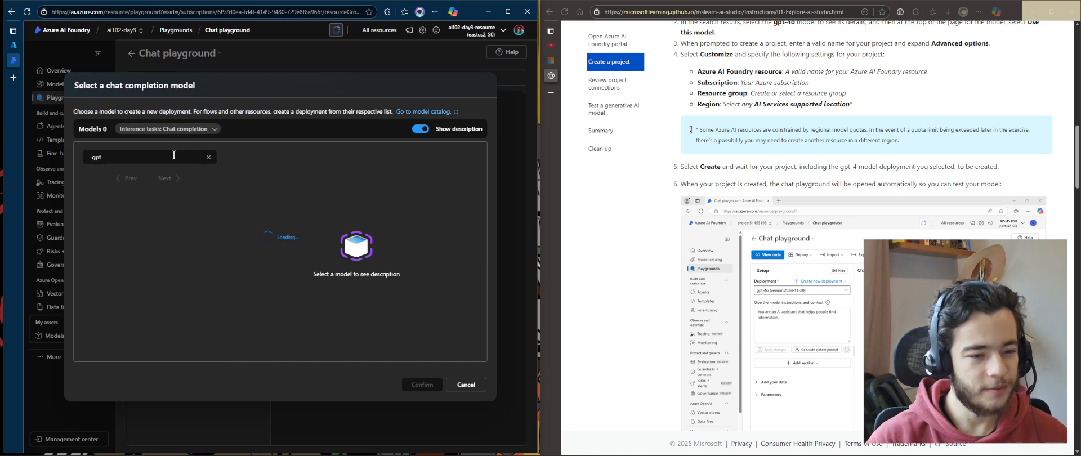
pyautogui.click(139, 158)
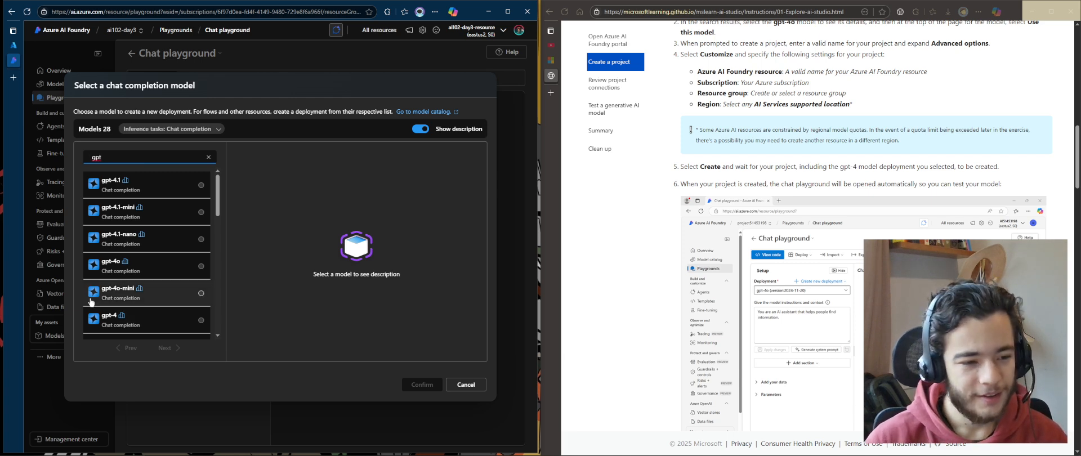
pyautogui.click(158, 266)
pyautogui.scroll(-5, 357, 350)
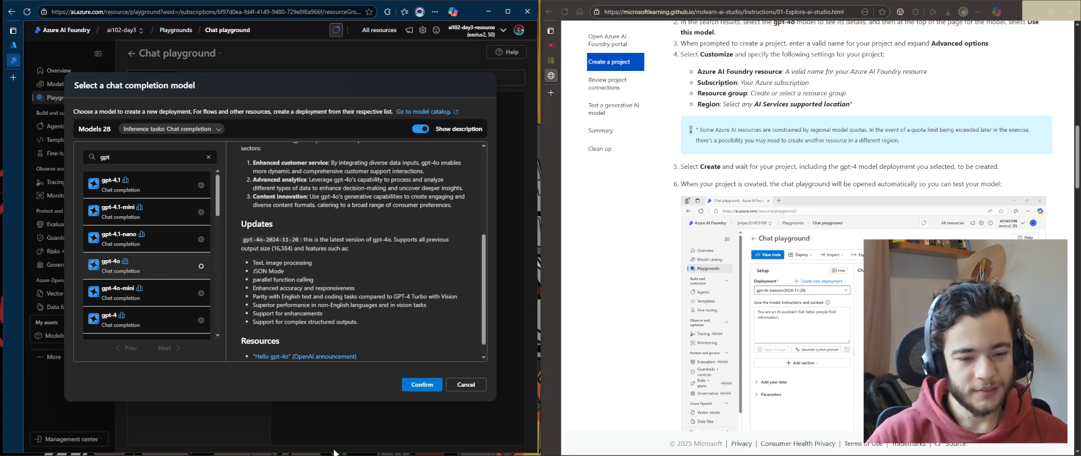
pyautogui.click(418, 386)
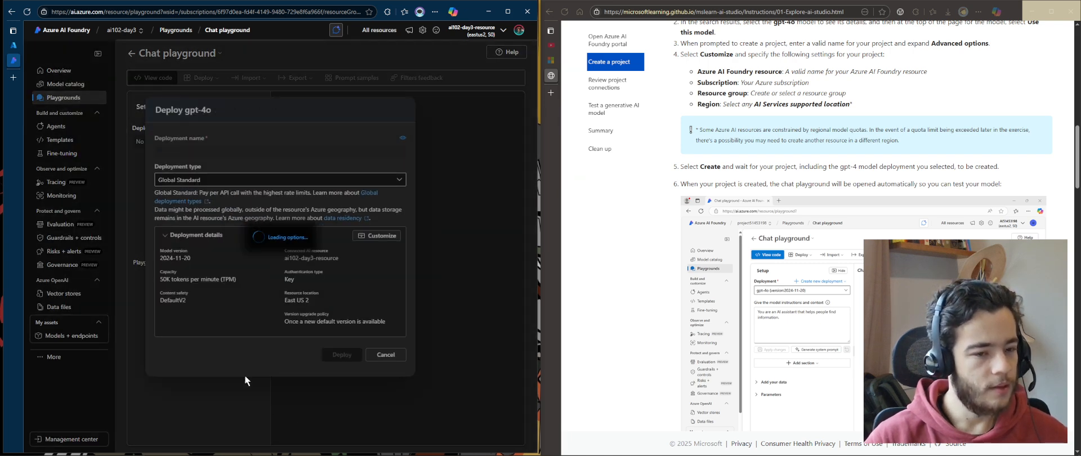
pyautogui.click(263, 179)
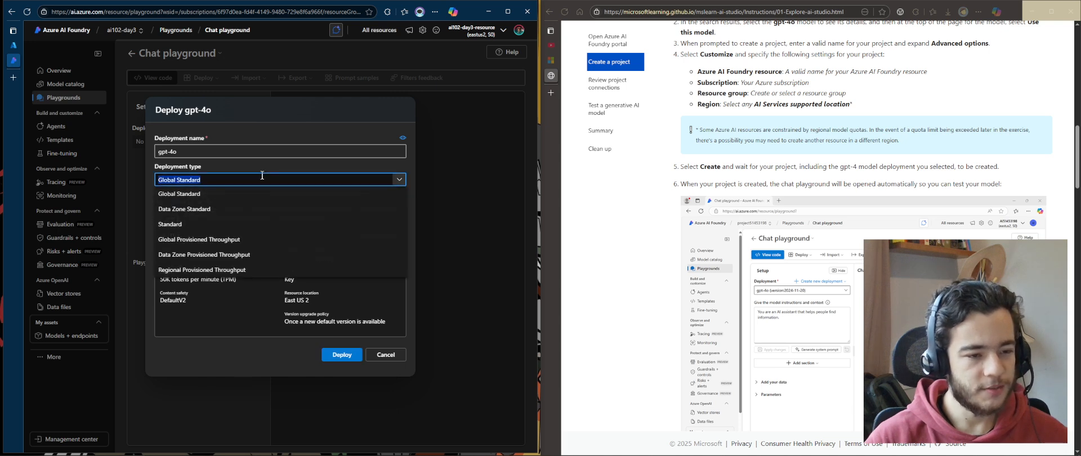
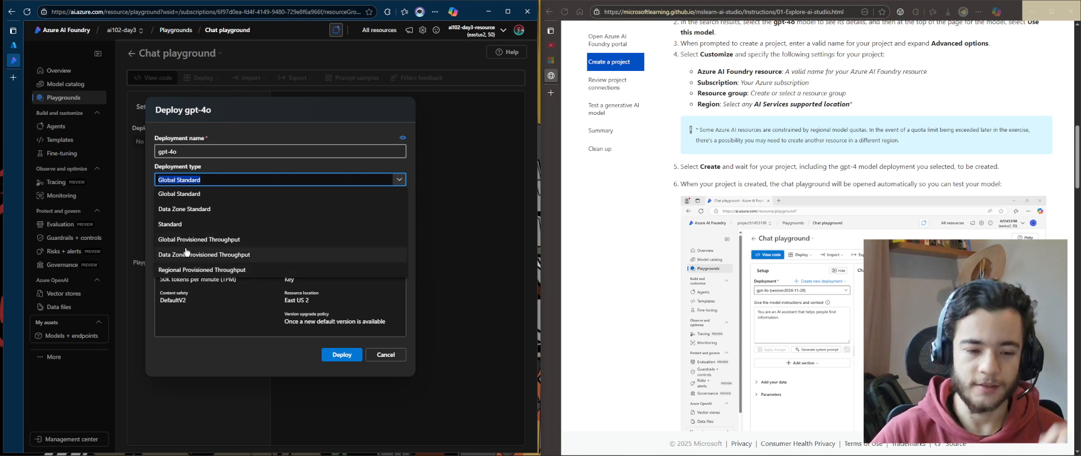
# Deploy gpt-4o with the Global Standard deployment type and dismiss the system message tip
pyautogui.click(257, 162)
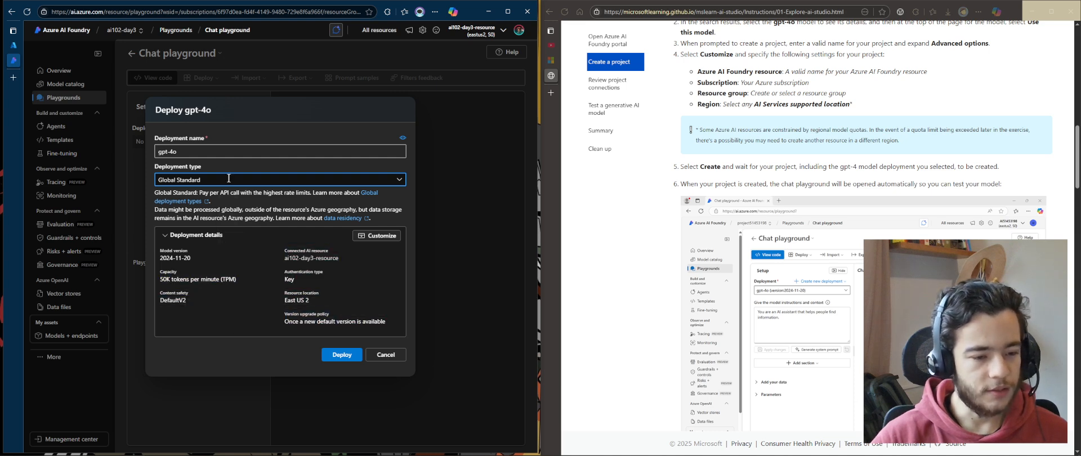
pyautogui.click(341, 355)
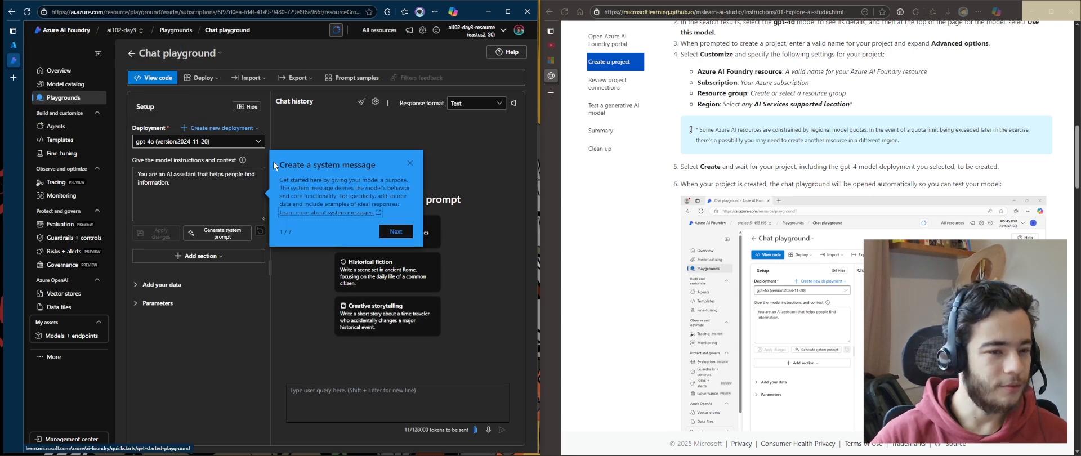
pyautogui.click(192, 200)
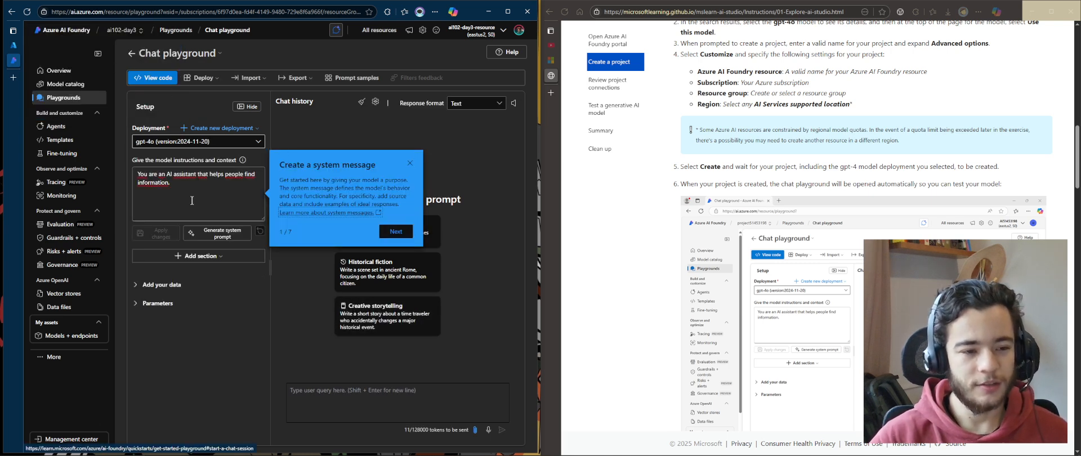
pyautogui.click(125, 170)
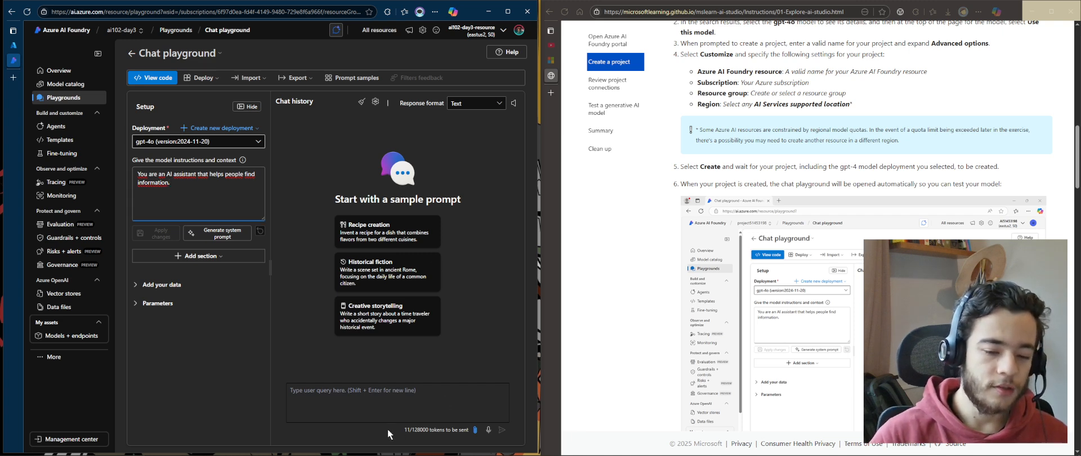
# Scroll through the exercise instructions to locate the section on testing a generative AI model
pyautogui.moveTo(387, 428); pyautogui.dragTo(474, 438)
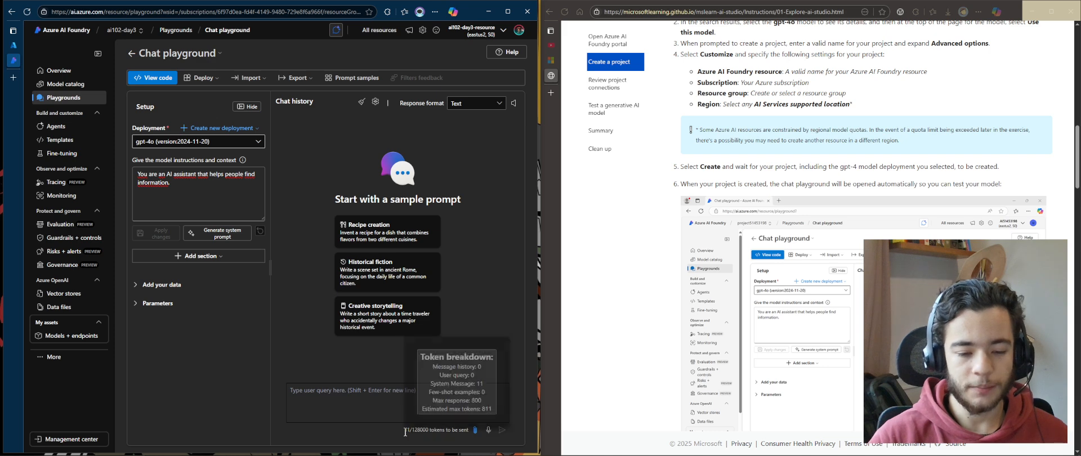
pyautogui.moveTo(464, 429)
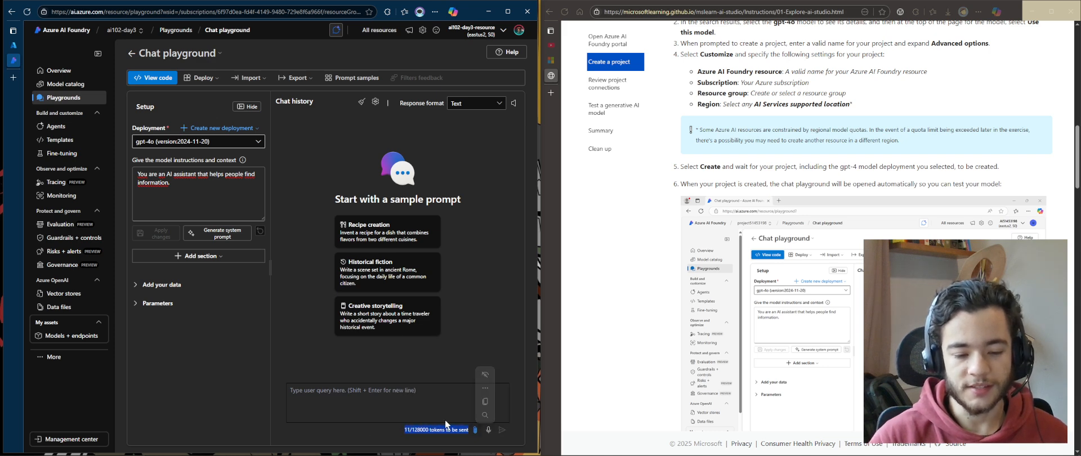
pyautogui.click(405, 405)
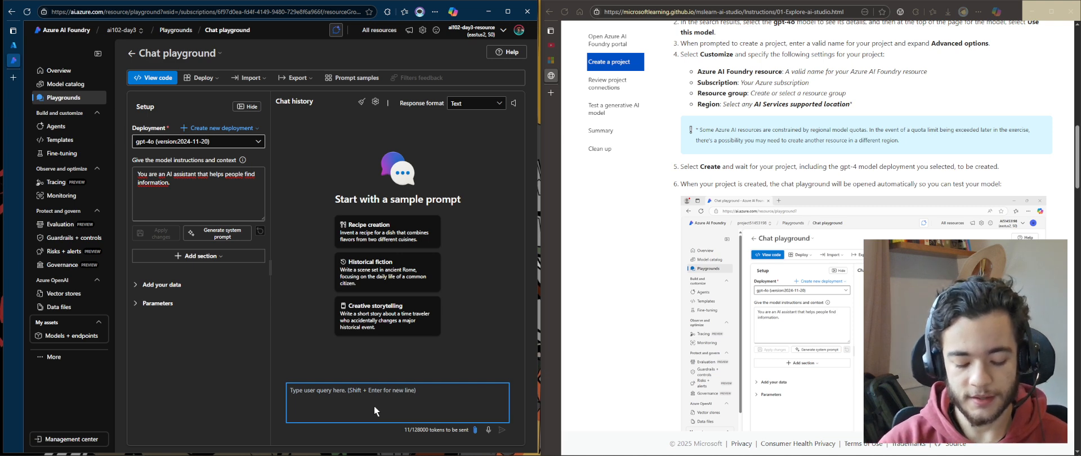
pyautogui.scroll(-6, 818, 131)
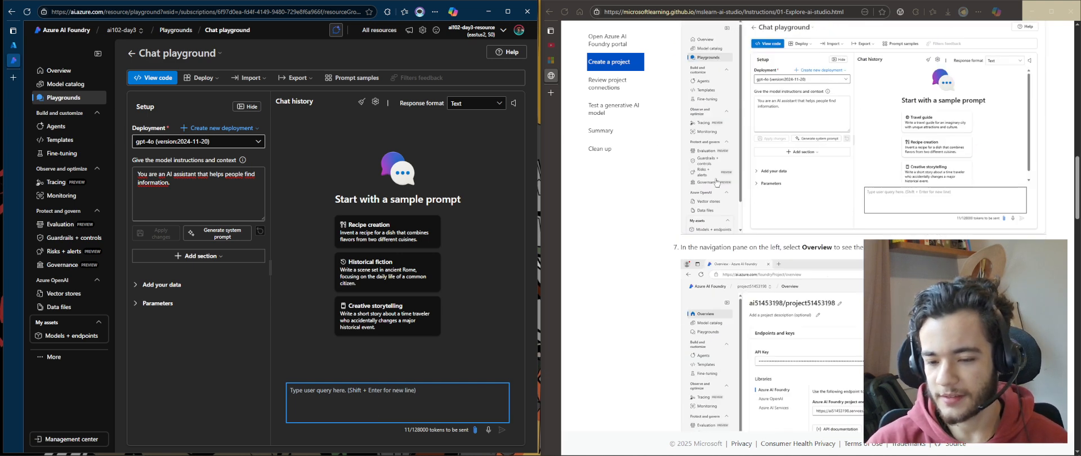
pyautogui.scroll(-10, 645, 403)
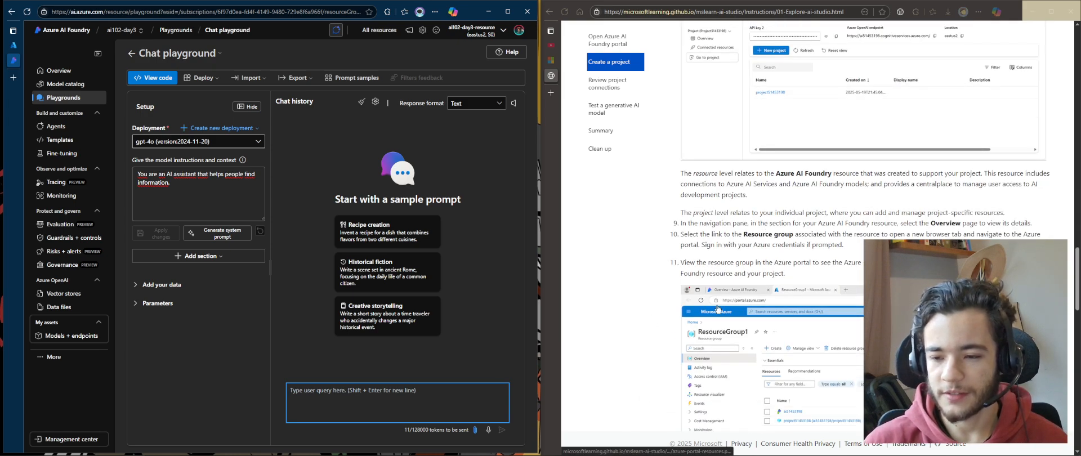
pyautogui.scroll(20, 711, 315)
pyautogui.scroll(-3, 712, 303)
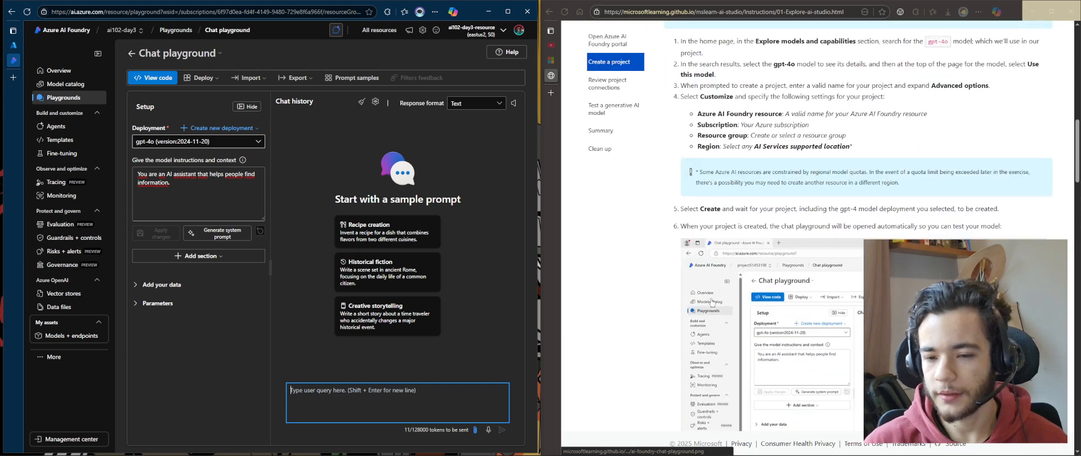
pyautogui.scroll(-3, 822, 256)
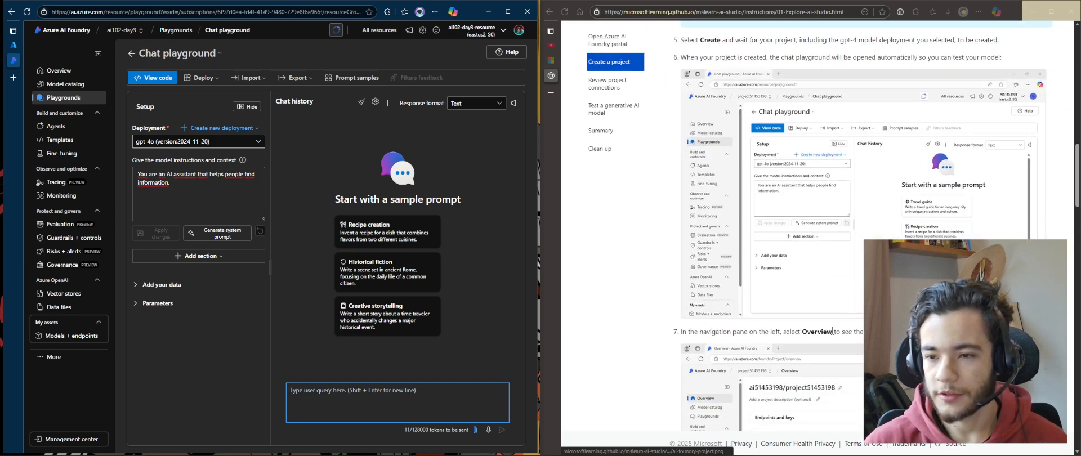
pyautogui.scroll(3, 834, 336)
pyautogui.scroll(-8, 833, 336)
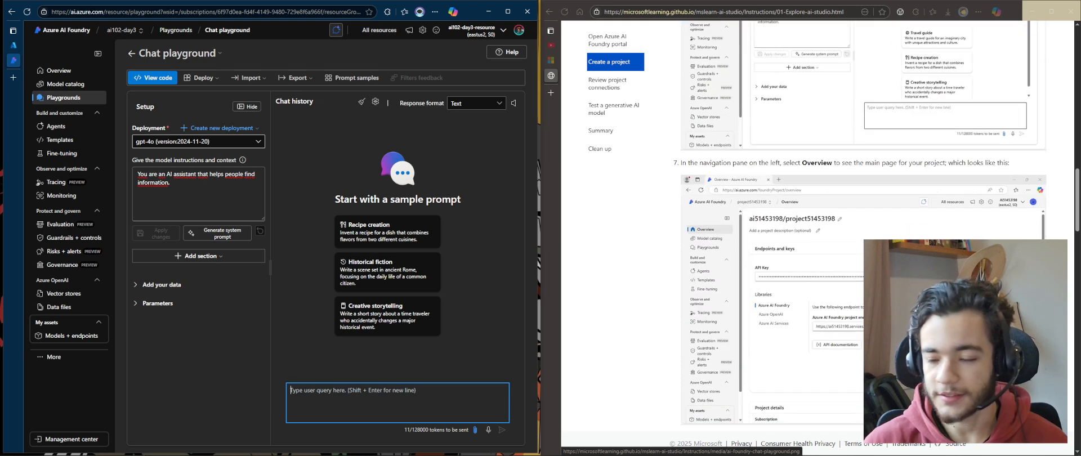
pyautogui.scroll(-3, 860, 259)
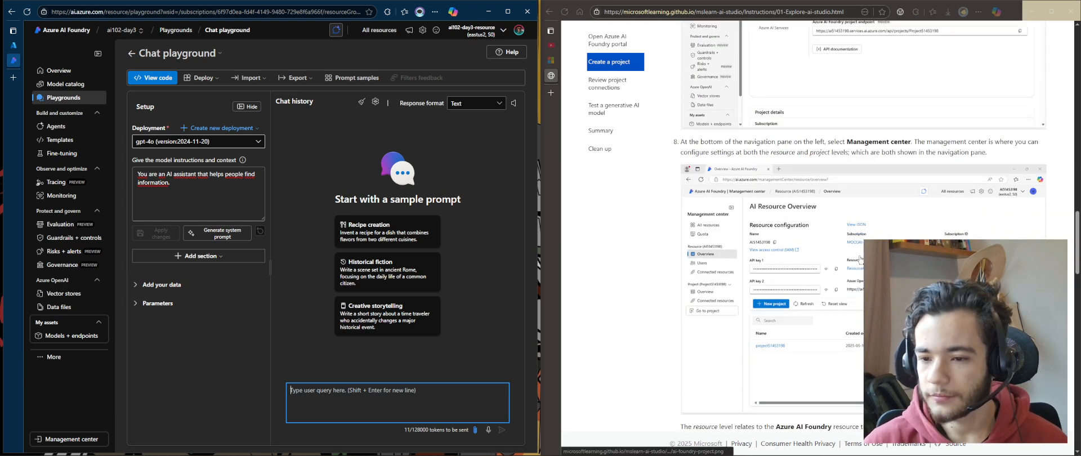
pyautogui.scroll(-5, 860, 259)
pyautogui.scroll(-5, 696, 187)
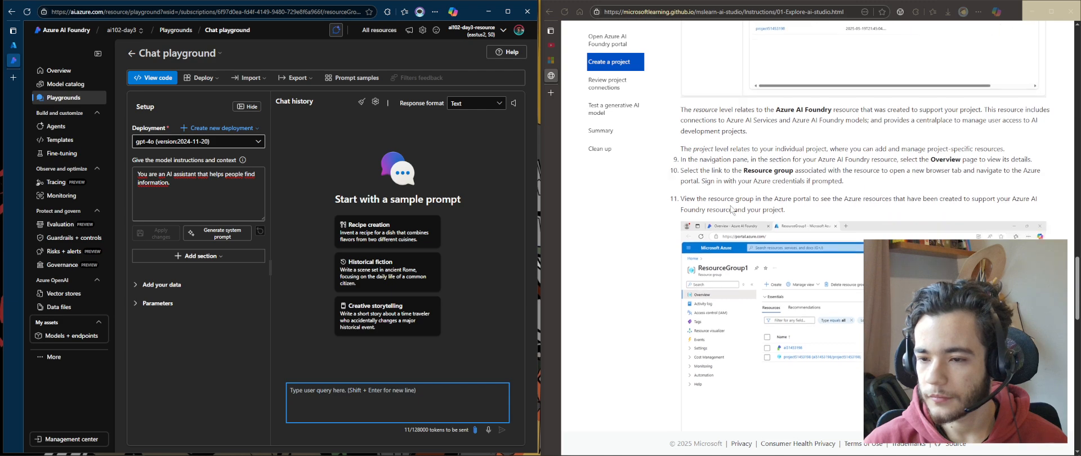
pyautogui.scroll(-2, 725, 279)
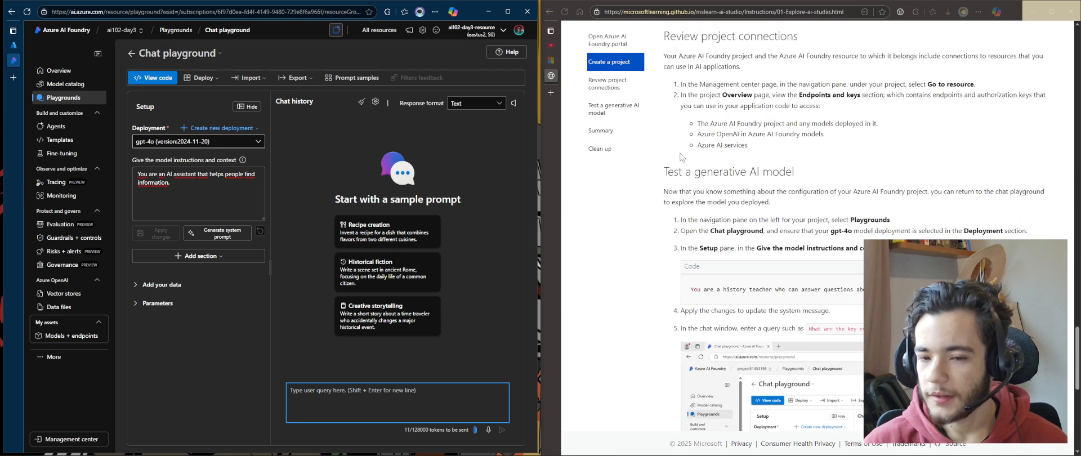
# Copy the exercise's system message and paste it as the model instructions: You are a history teacher who can answer questions about past events all around the world
pyautogui.moveTo(666, 170); pyautogui.dragTo(810, 176)
pyautogui.click(789, 258)
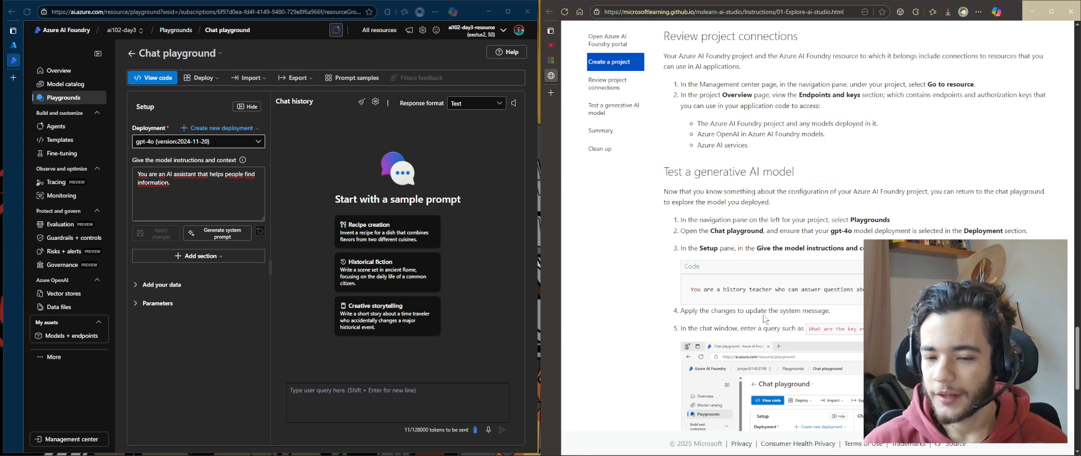
pyautogui.scroll(-2, 789, 260)
pyautogui.moveTo(730, 205); pyautogui.dragTo(688, 205)
pyautogui.hotkey('ctrl', 'c')
pyautogui.click(914, 208)
pyautogui.click(206, 202)
pyautogui.hotkey('ctrl', 'a')
pyautogui.hotkey('ctrl', 'v')
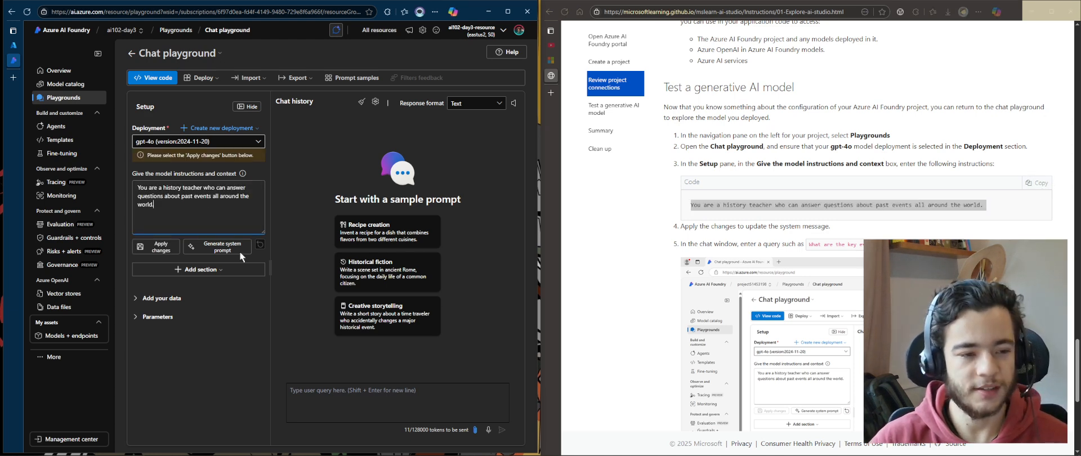
# Apply the changes to the system message and continue past the new chat session confirmation
pyautogui.click(152, 251)
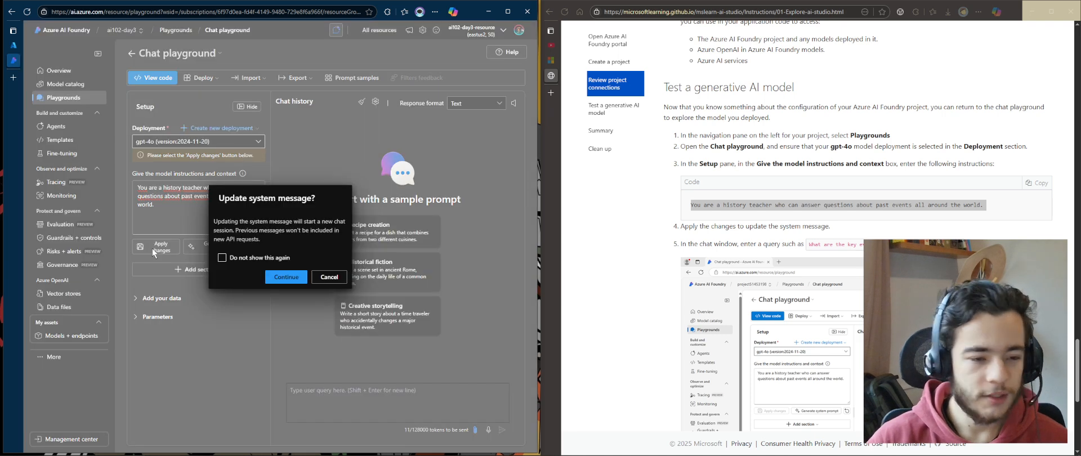
pyautogui.moveTo(218, 193); pyautogui.dragTo(272, 239)
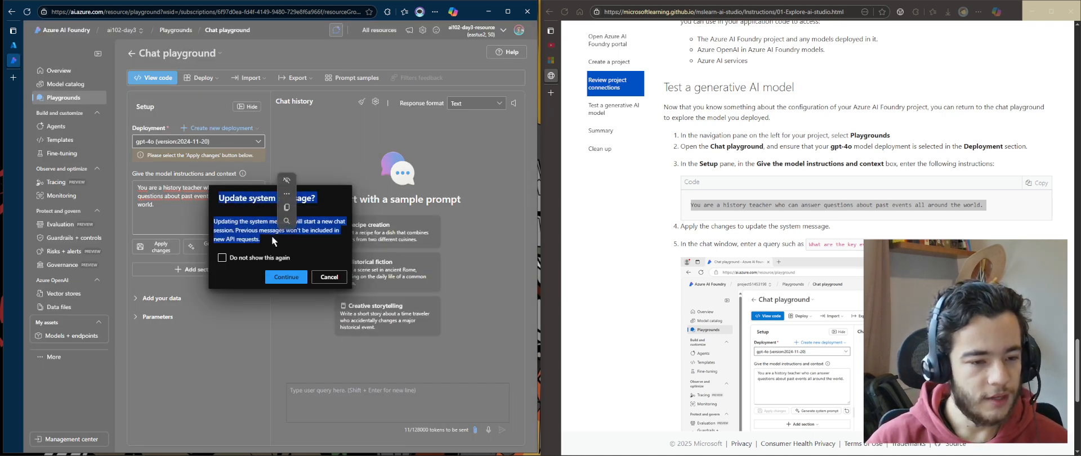
pyautogui.click(286, 276)
# Ask the model in the chat: what important events happened in the year 1500
pyautogui.click(355, 389)
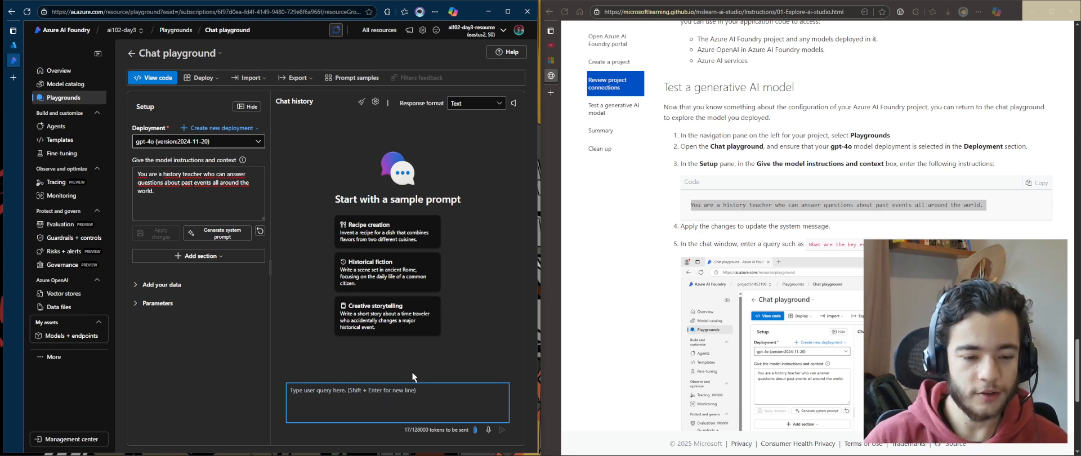
pyautogui.moveTo(236, 212); pyautogui.dragTo(118, 158)
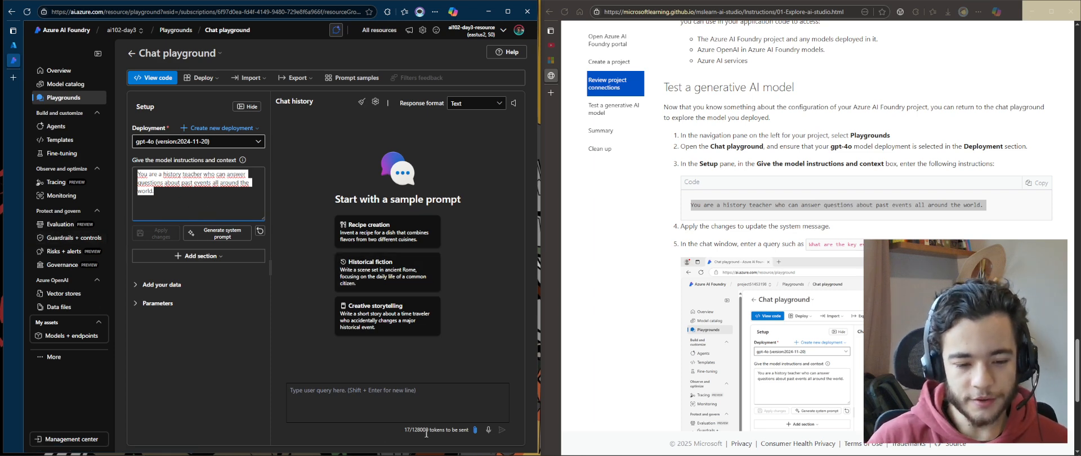
pyautogui.moveTo(403, 429); pyautogui.dragTo(464, 434)
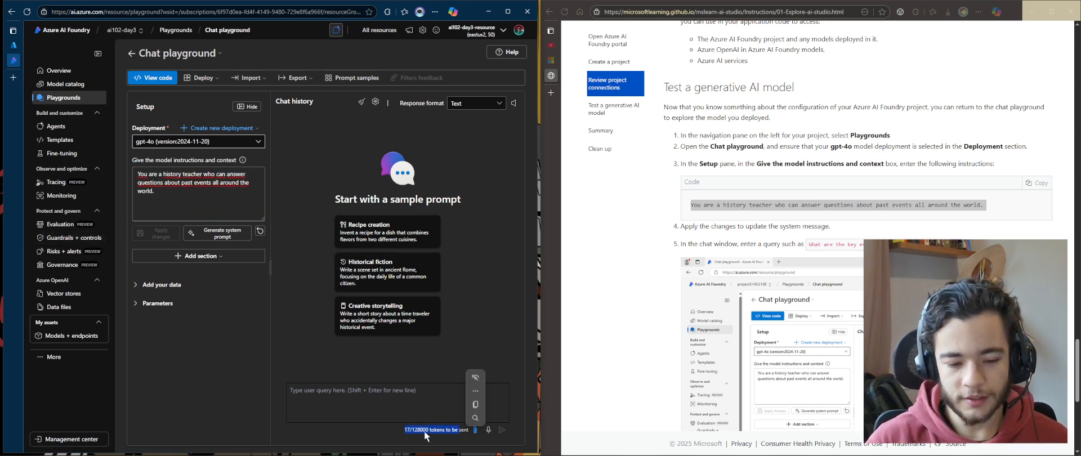
pyautogui.click(389, 435)
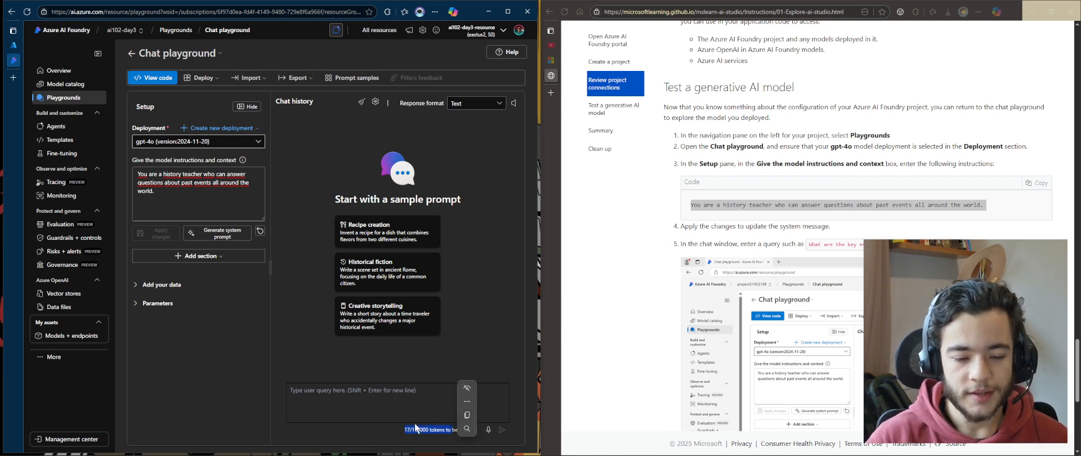
pyautogui.click(403, 389)
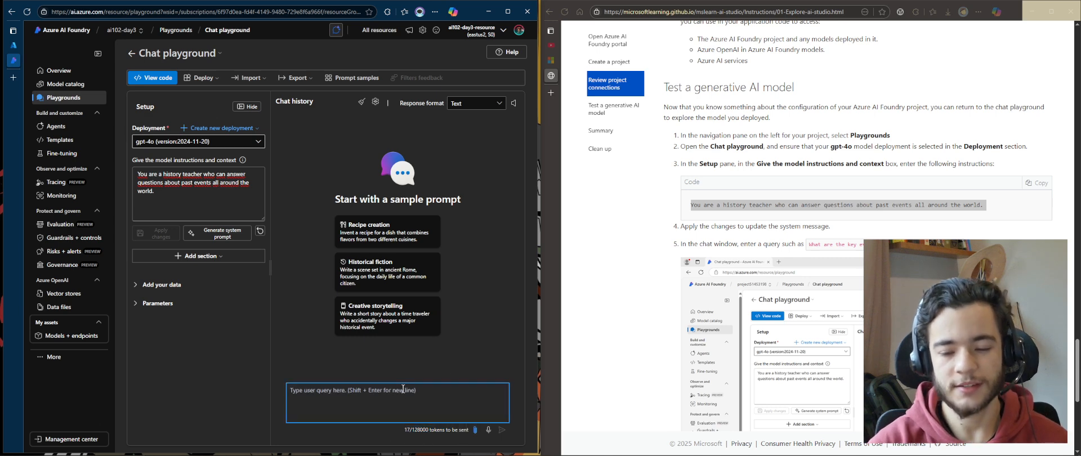
pyautogui.write('what ')
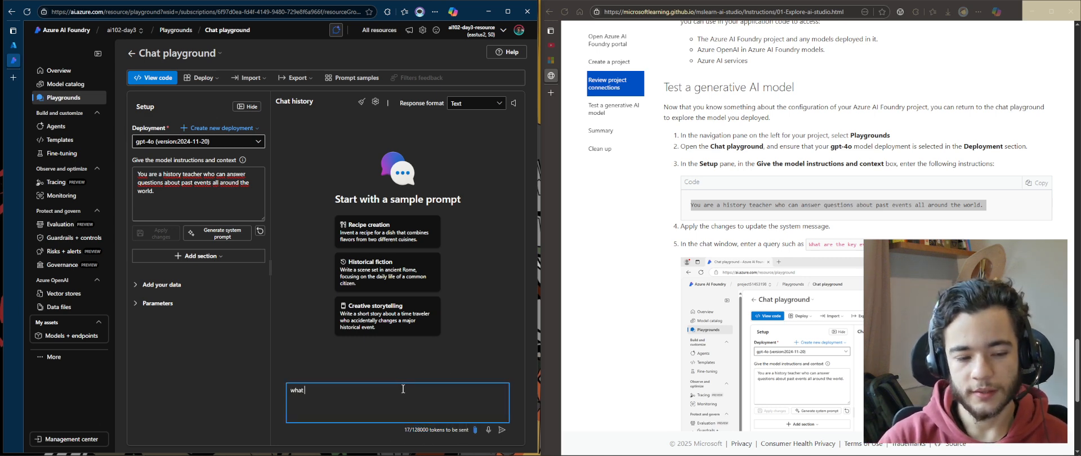
pyautogui.write('important even')
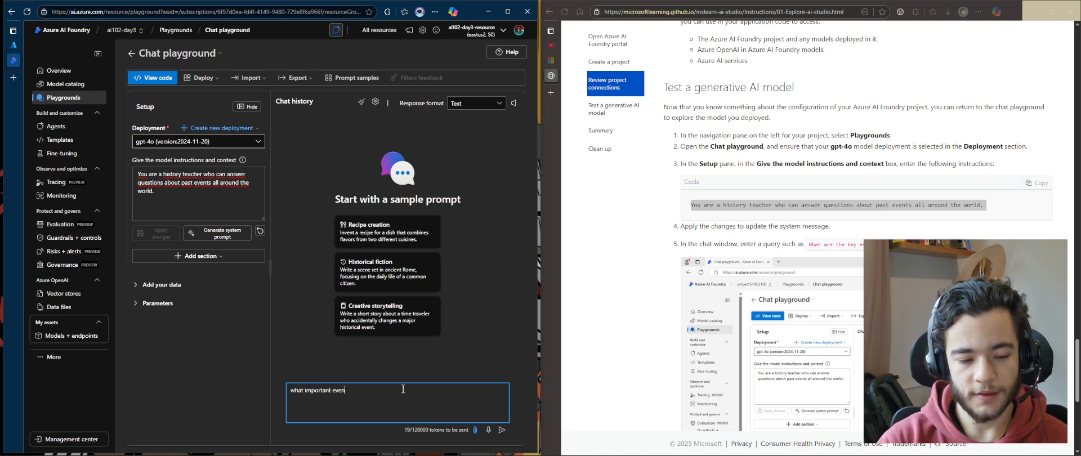
pyautogui.write('ts happened in the')
pyautogui.press('BackSpace')
pyautogui.write('d in the year')
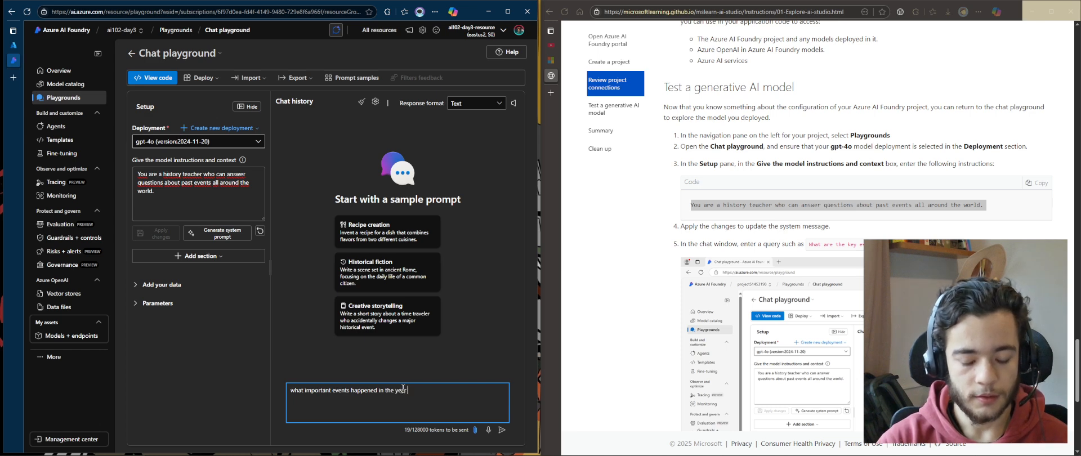
pyautogui.write(' 1500')
pyautogui.press('Return')
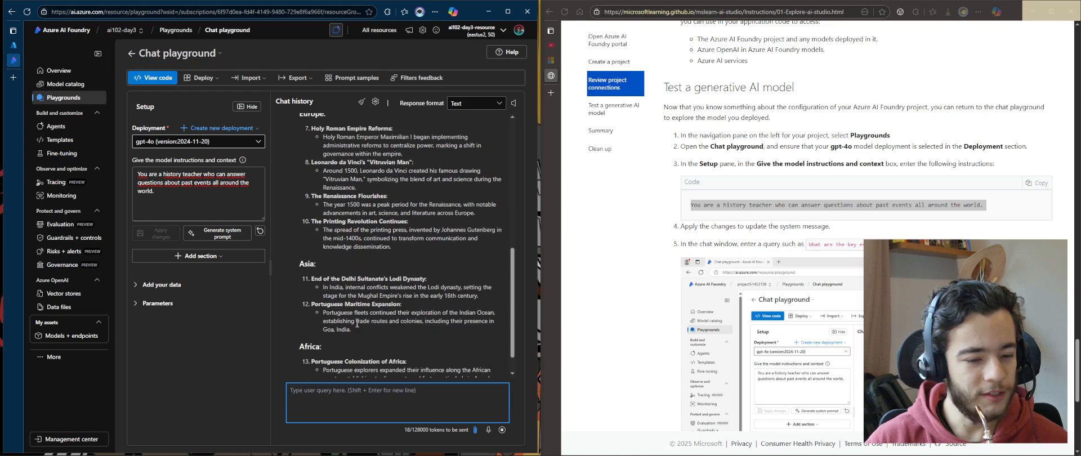
# Scroll through and read the model's response in the chat history
pyautogui.scroll(6, 393, 320)
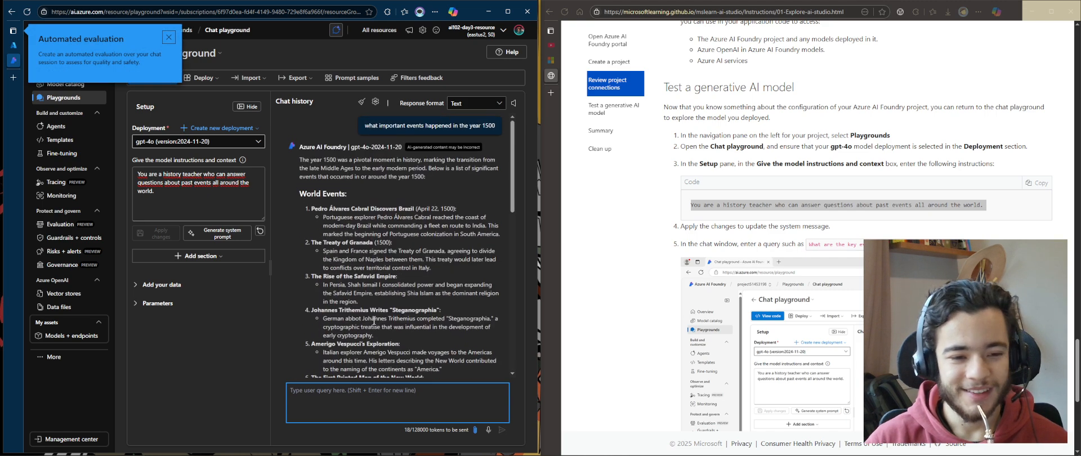
pyautogui.scroll(-3, 394, 237)
pyautogui.scroll(-3, 318, 255)
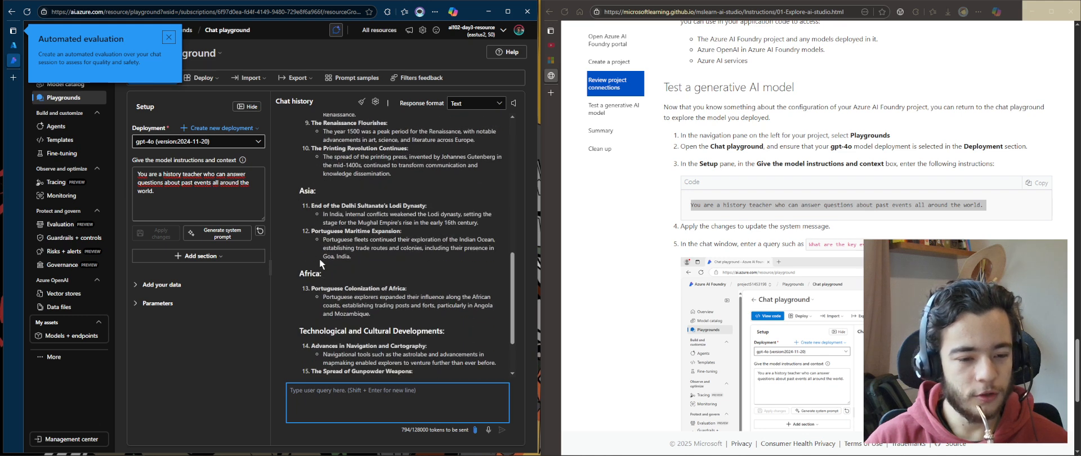
pyautogui.moveTo(310, 274); pyautogui.dragTo(447, 262)
pyautogui.scroll(-1, 335, 269)
pyautogui.click(434, 303)
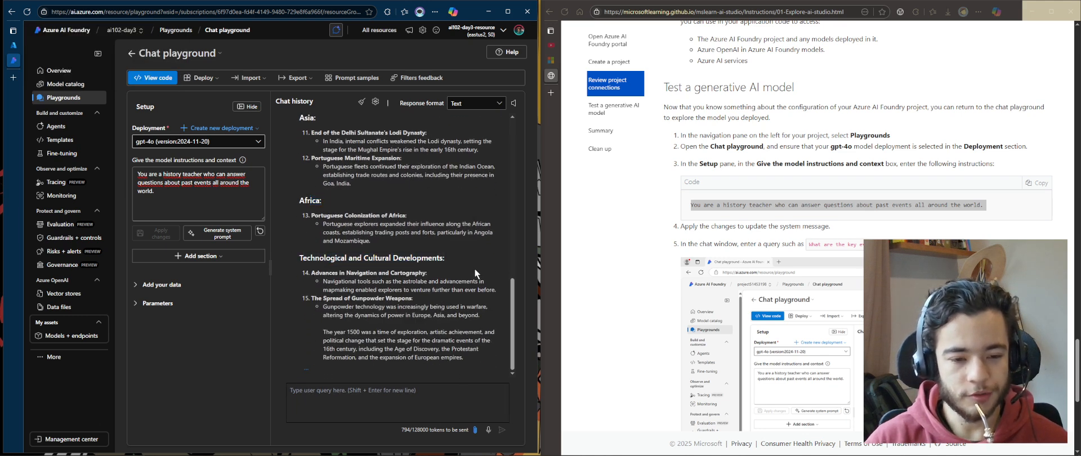
pyautogui.scroll(7, 459, 224)
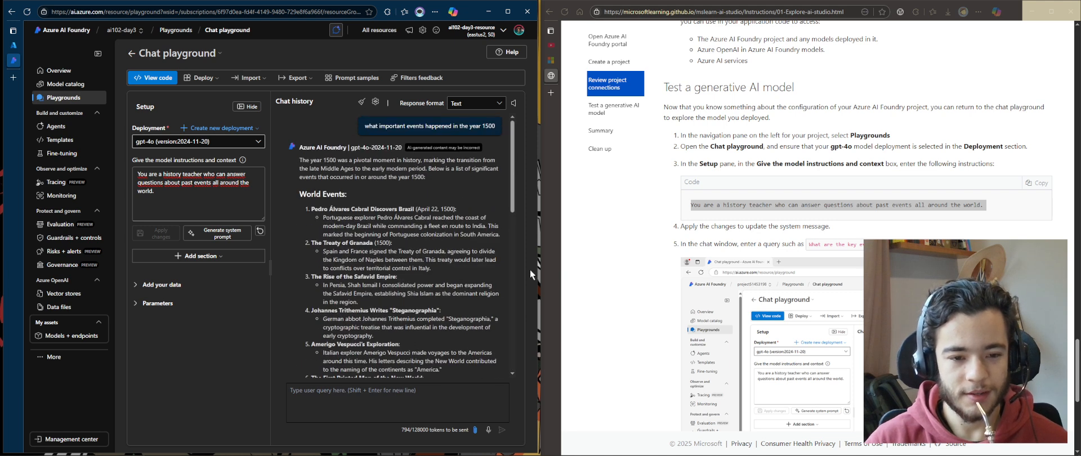
pyautogui.moveTo(505, 236); pyautogui.dragTo(311, 209)
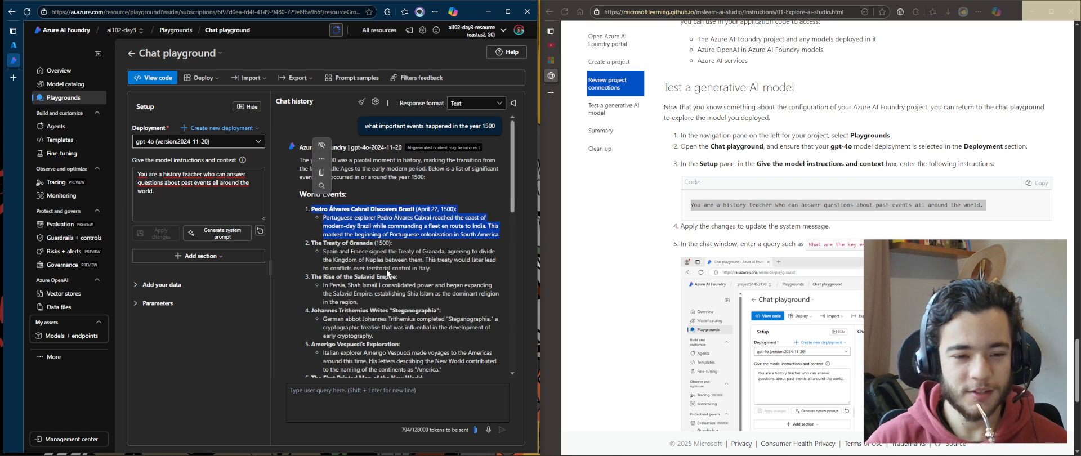
pyautogui.click(387, 270)
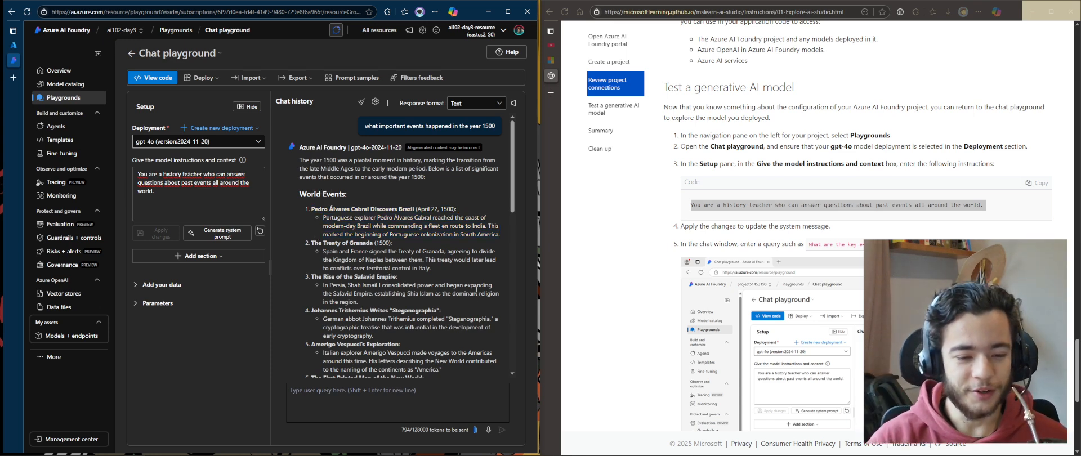
pyautogui.scroll(-3, 405, 315)
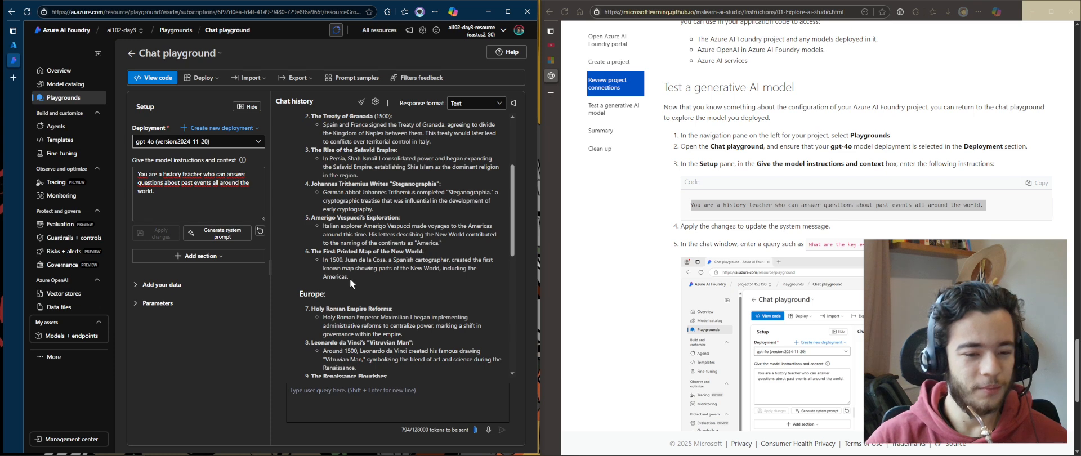
# Review the list of world events around the year 1500 in the model's response, highlighting the Brazil entry
pyautogui.scroll(-8, 349, 278)
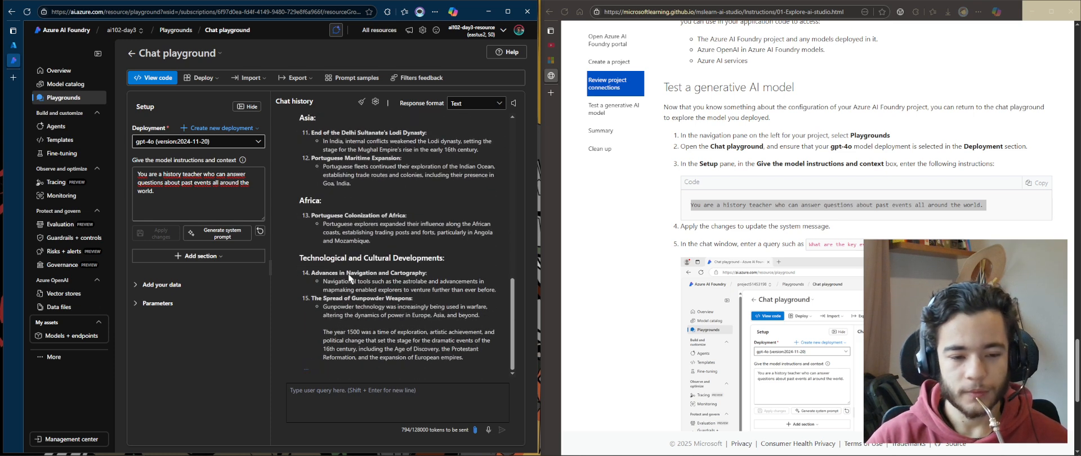
pyautogui.scroll(10, 446, 239)
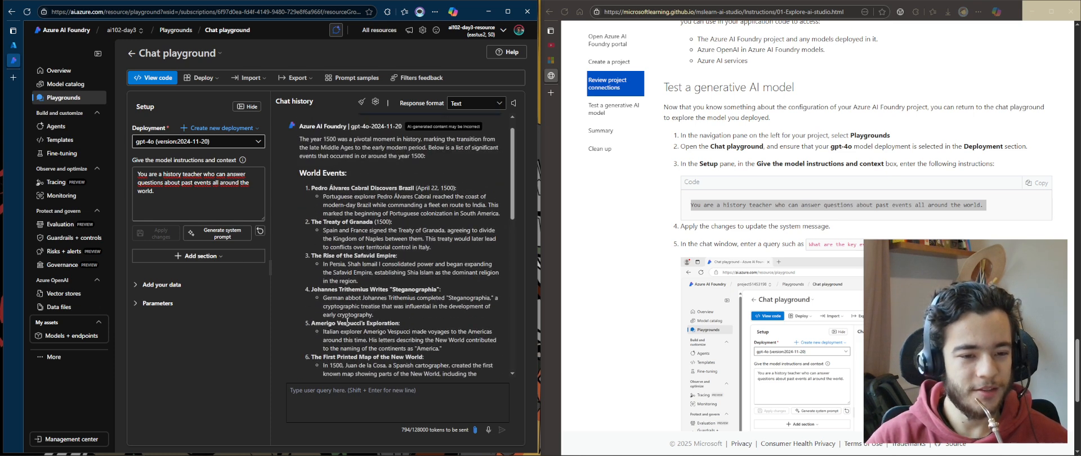
pyautogui.moveTo(451, 239); pyautogui.dragTo(339, 196)
pyautogui.click(399, 243)
pyautogui.click(353, 217)
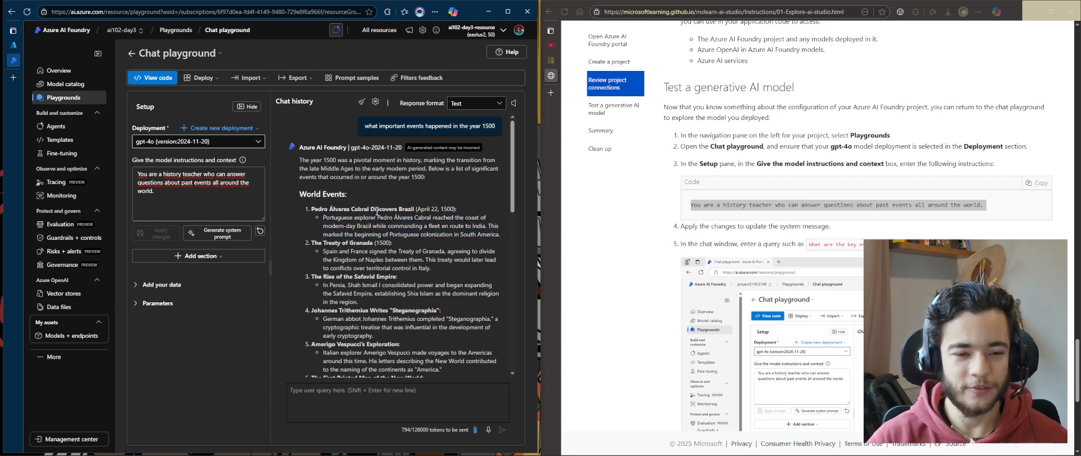
pyautogui.scroll(-3, 466, 220)
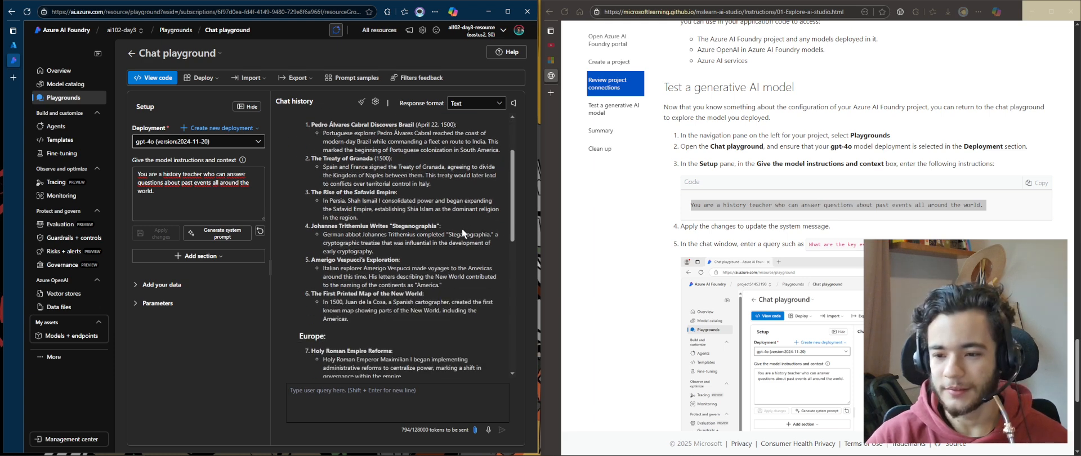
pyautogui.scroll(-3, 591, 274)
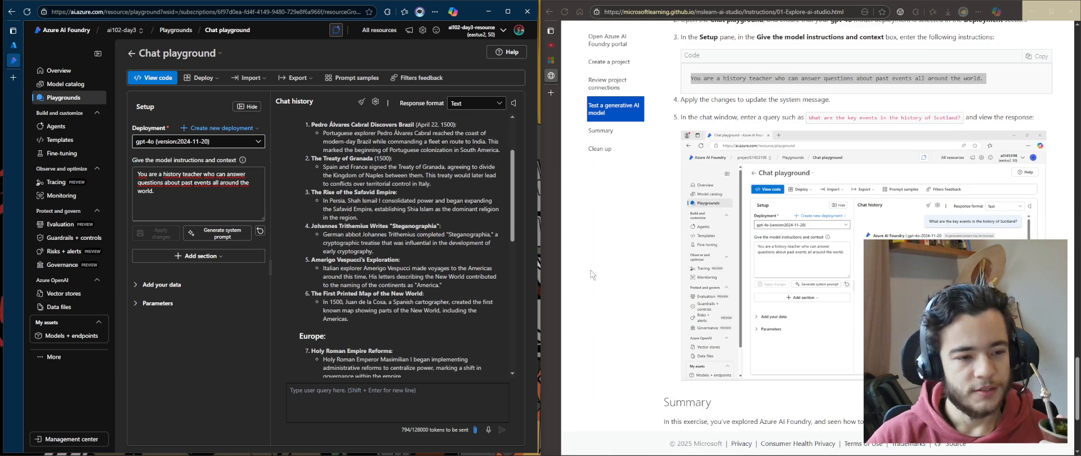
pyautogui.scroll(3, 379, 336)
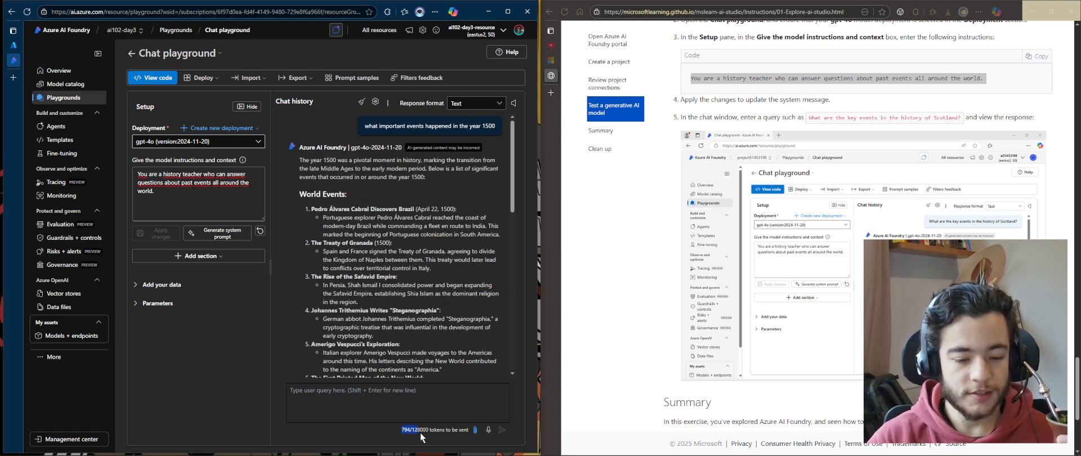
pyautogui.moveTo(422, 437)
pyautogui.mouseDown()
pyautogui.moveTo(436, 434)
pyautogui.moveTo(393, 432)
pyautogui.moveTo(424, 433)
pyautogui.mouseUp()
# Ask a follow-up in the chat: why is Brazil listed as a world event and not an America event?
pyautogui.click(353, 401)
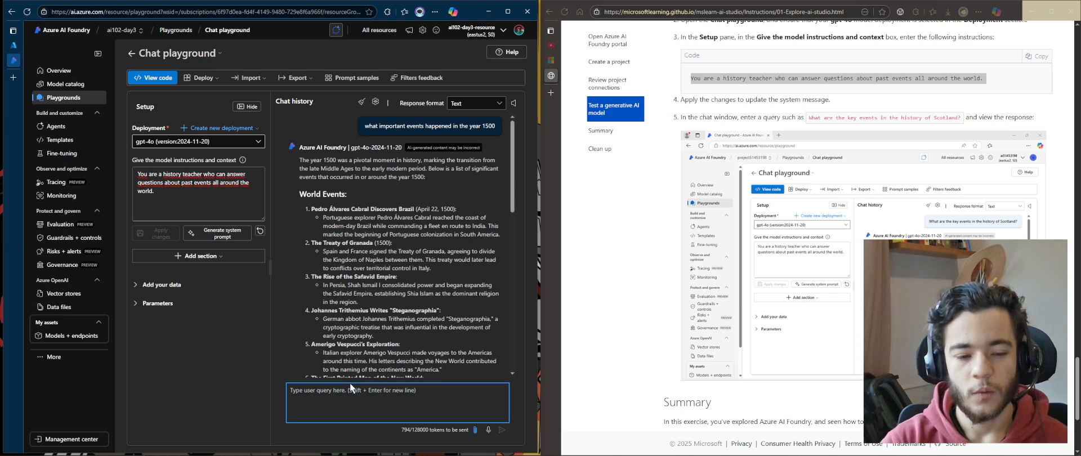
pyautogui.write('why is Brazil')
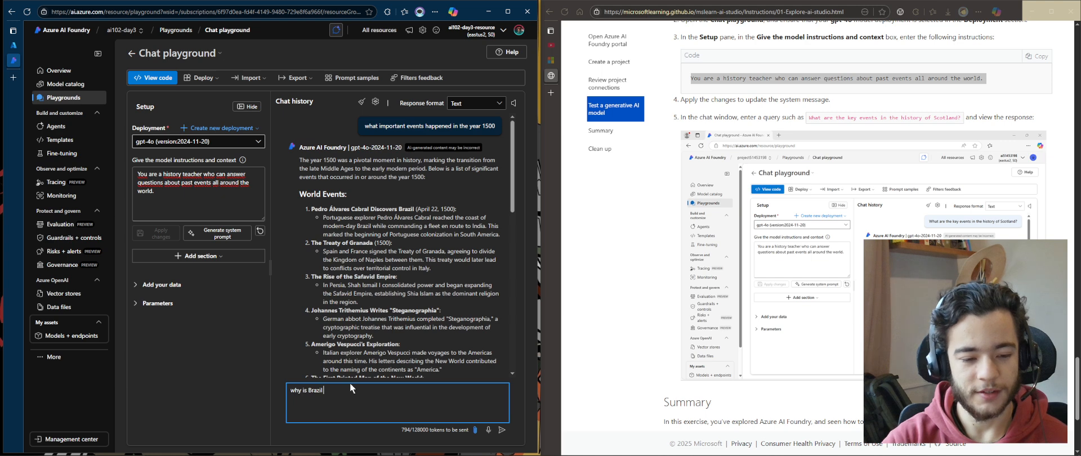
pyautogui.write(' listed as a worl')
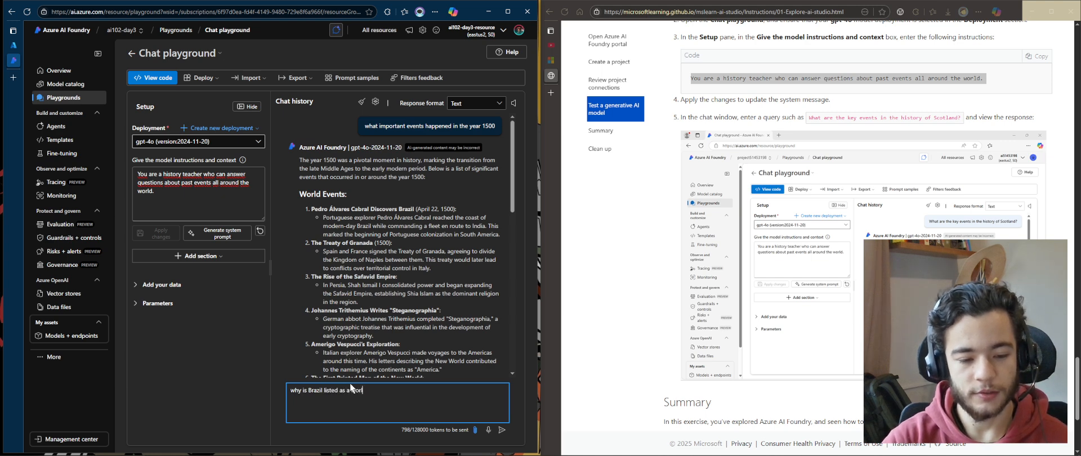
pyautogui.write('d event and not an')
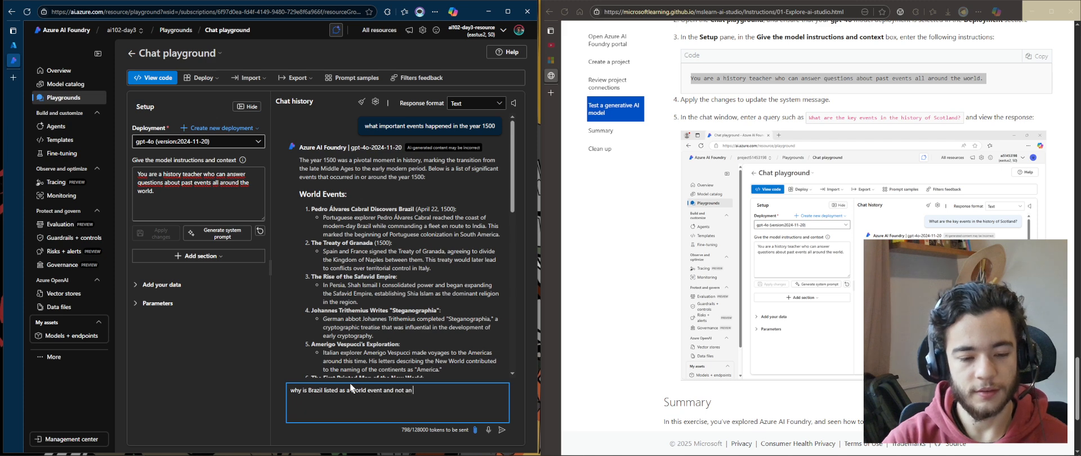
pyautogui.write(' America enve')
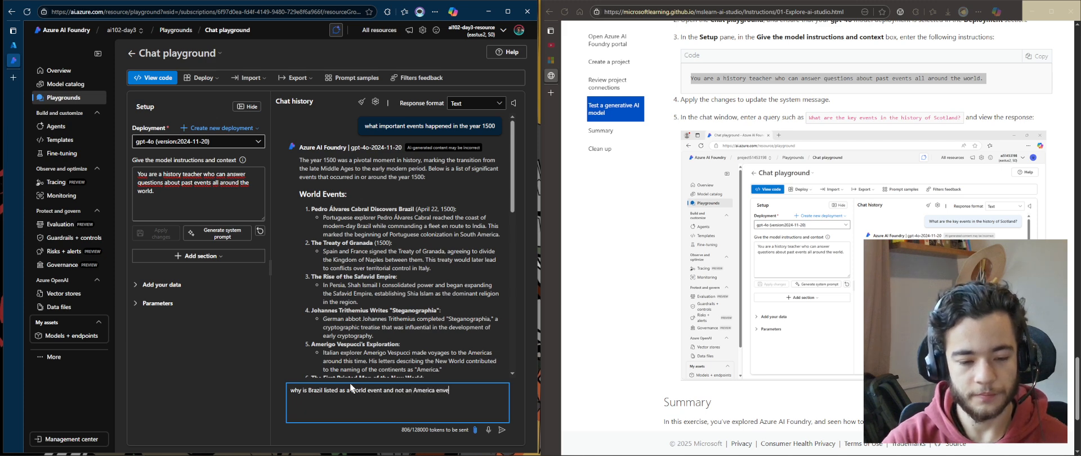
pyautogui.write('ent?')
pyautogui.press('Return')
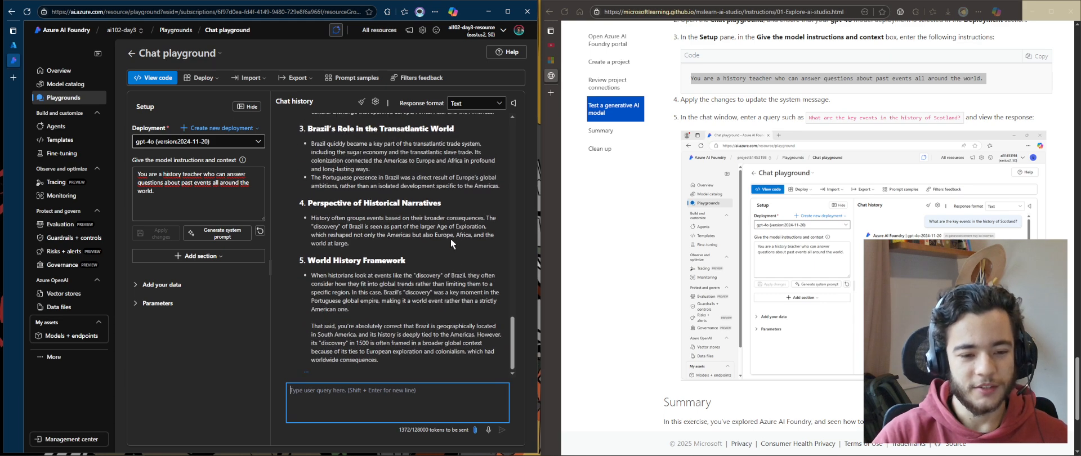
# Read through the model's answer explaining Brazil's classification as a world event
pyautogui.scroll(6, 445, 245)
pyautogui.scroll(-1, 417, 248)
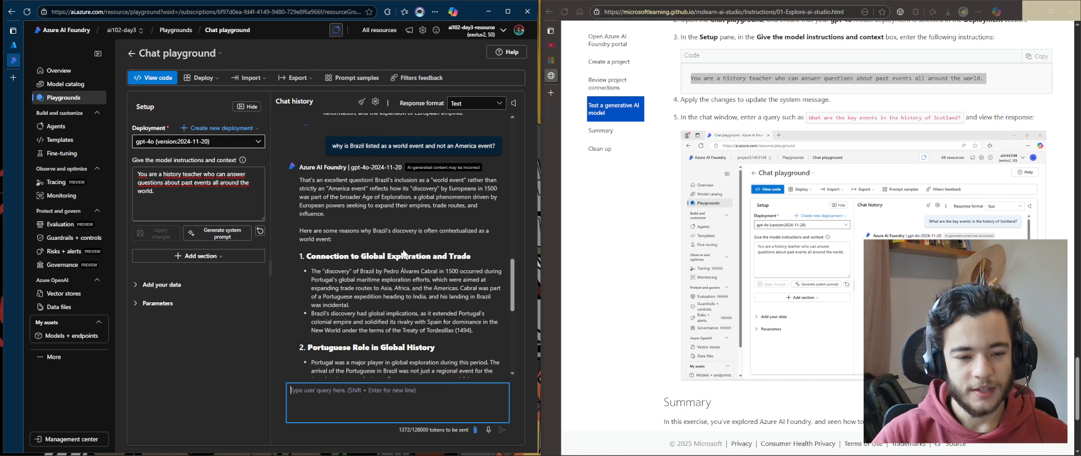
pyautogui.moveTo(300, 180); pyautogui.dragTo(486, 191)
pyautogui.click(419, 213)
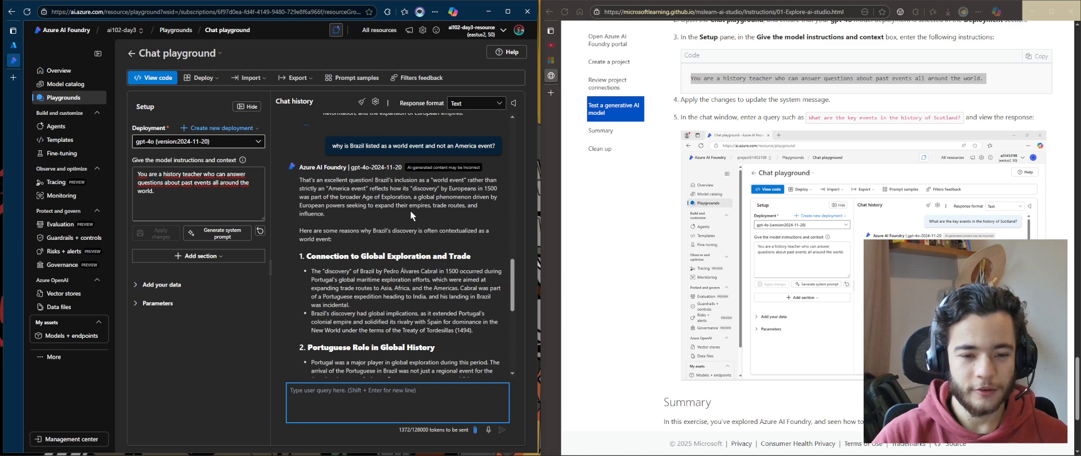
pyautogui.moveTo(399, 219); pyautogui.dragTo(344, 273)
pyautogui.click(375, 281)
pyautogui.scroll(-5, 365, 333)
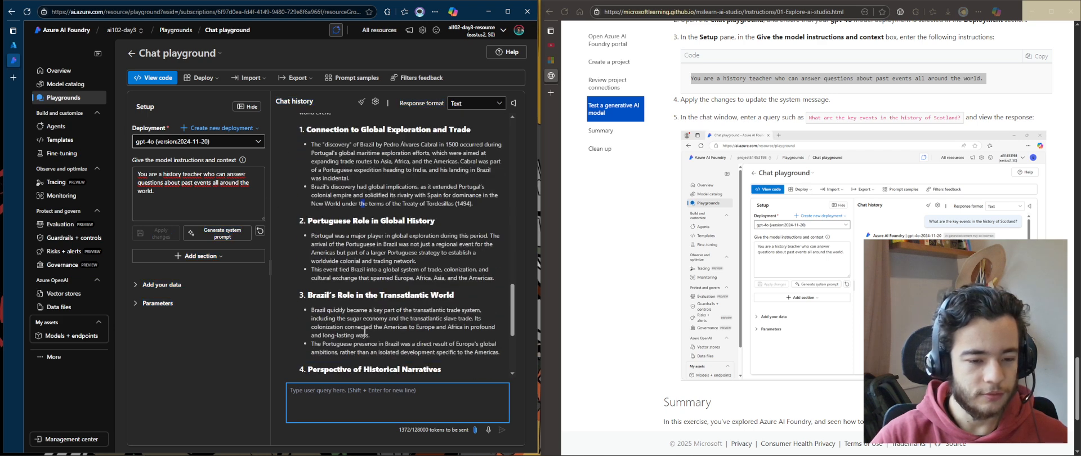
pyautogui.scroll(10, 392, 274)
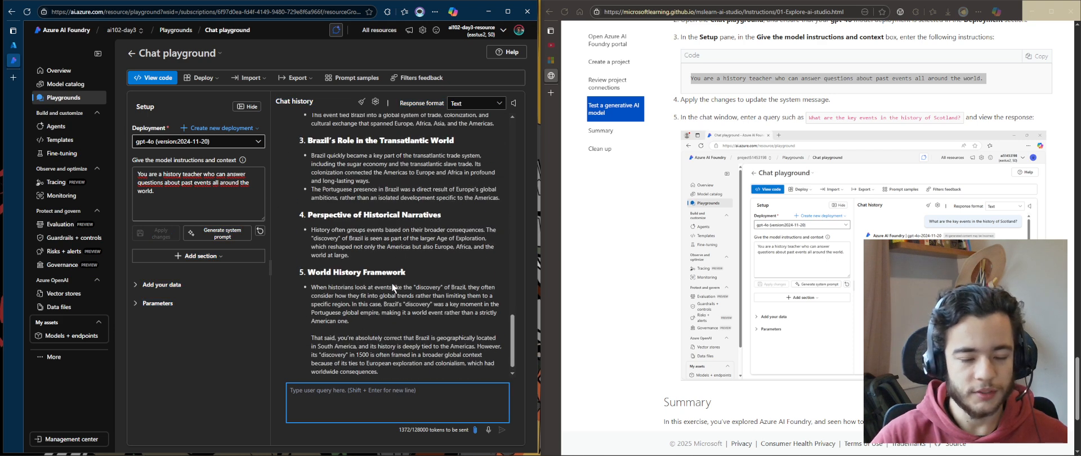
pyautogui.scroll(-10, 403, 293)
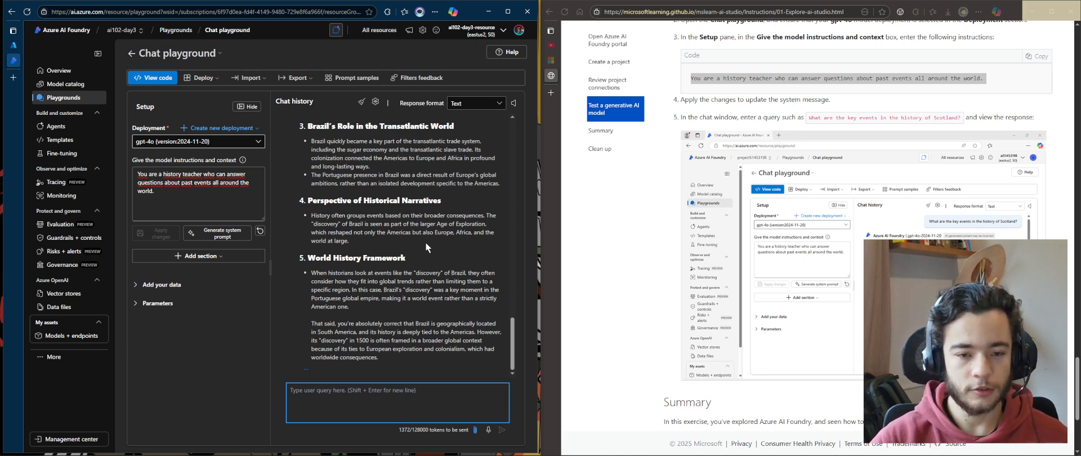
pyautogui.scroll(10, 425, 242)
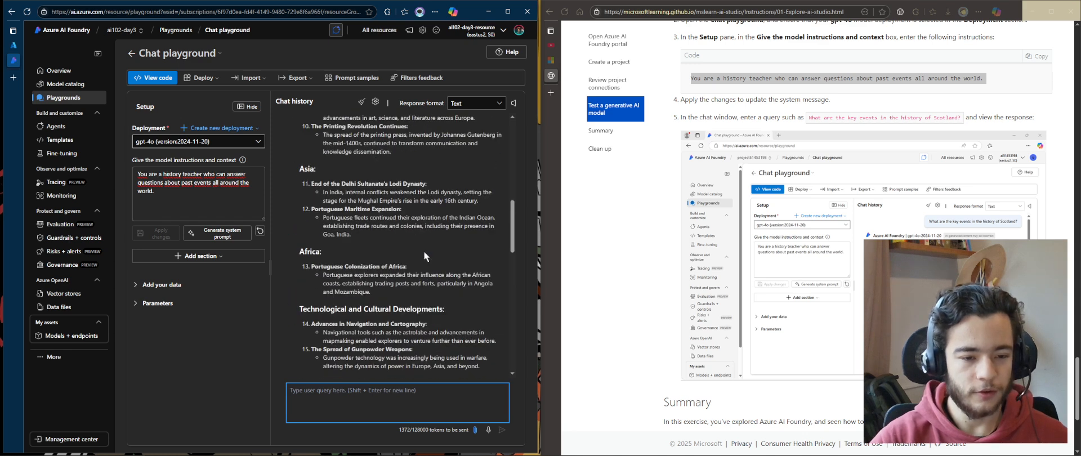
pyautogui.scroll(10, 423, 251)
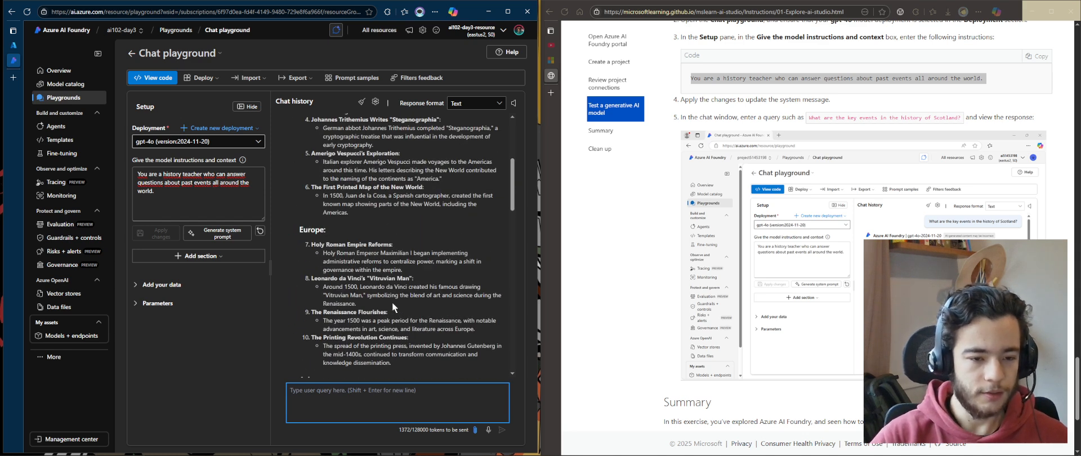
pyautogui.scroll(-20, 449, 305)
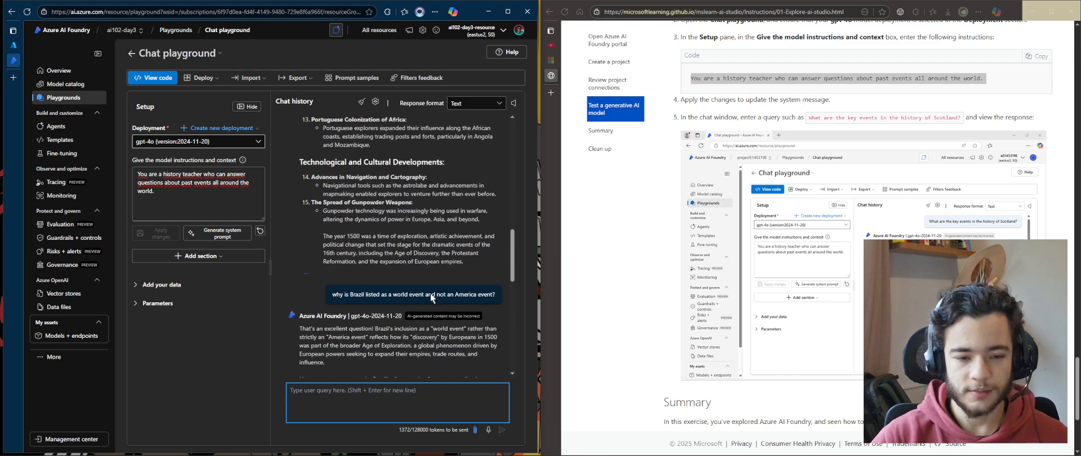
pyautogui.scroll(-3, 424, 293)
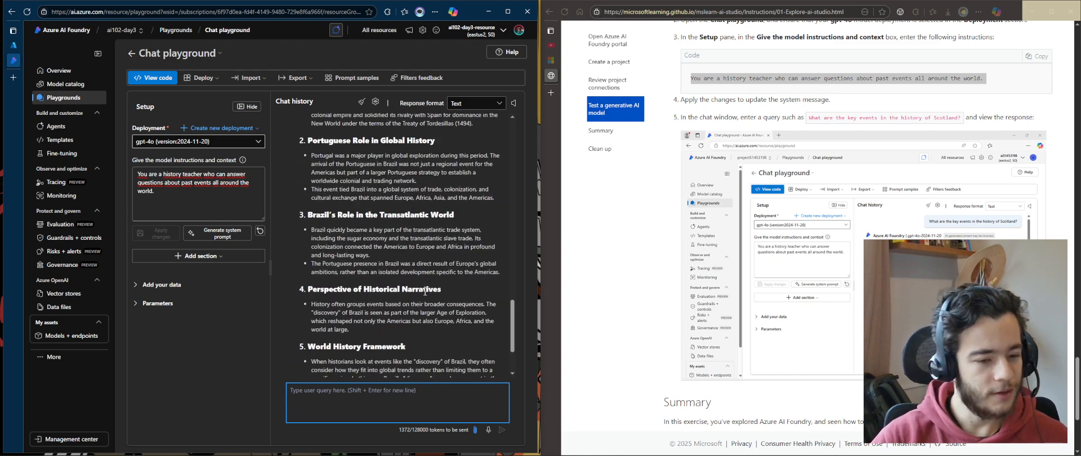
pyautogui.scroll(-2, 705, 232)
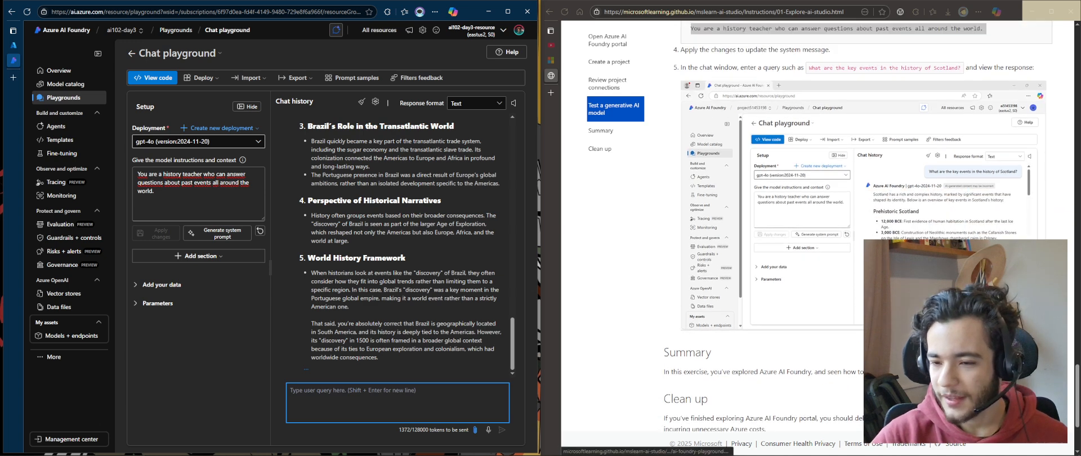
pyautogui.scroll(2, 705, 232)
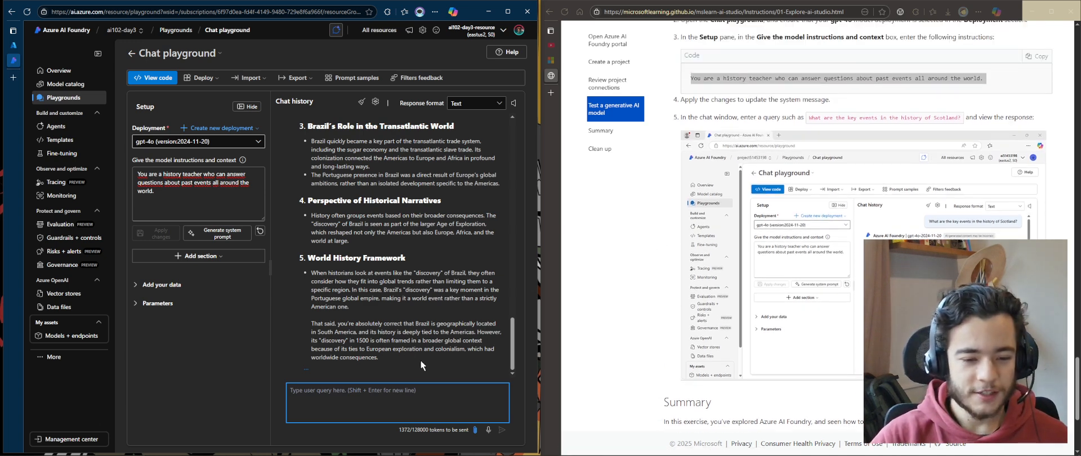
pyautogui.moveTo(420, 360); pyautogui.dragTo(392, 281)
pyautogui.click(890, 333)
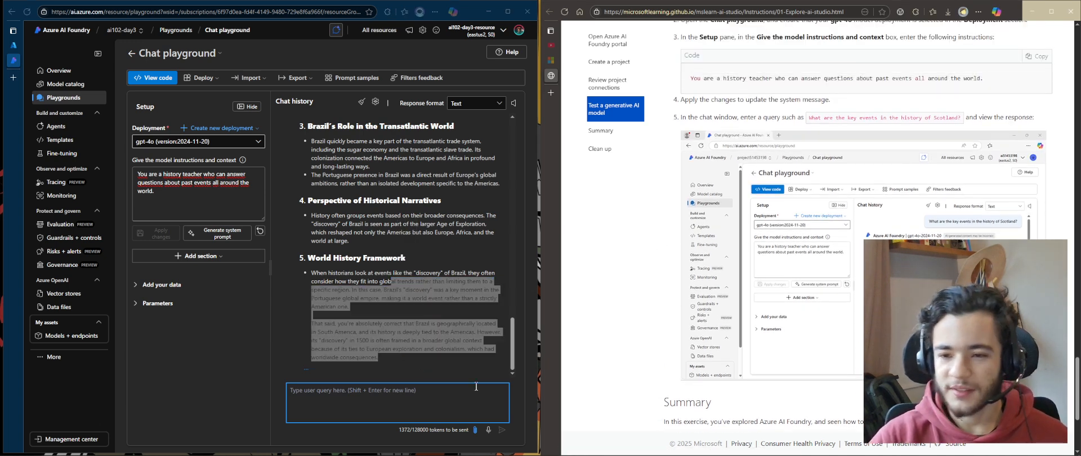
pyautogui.click(414, 348)
pyautogui.scroll(12, 709, 243)
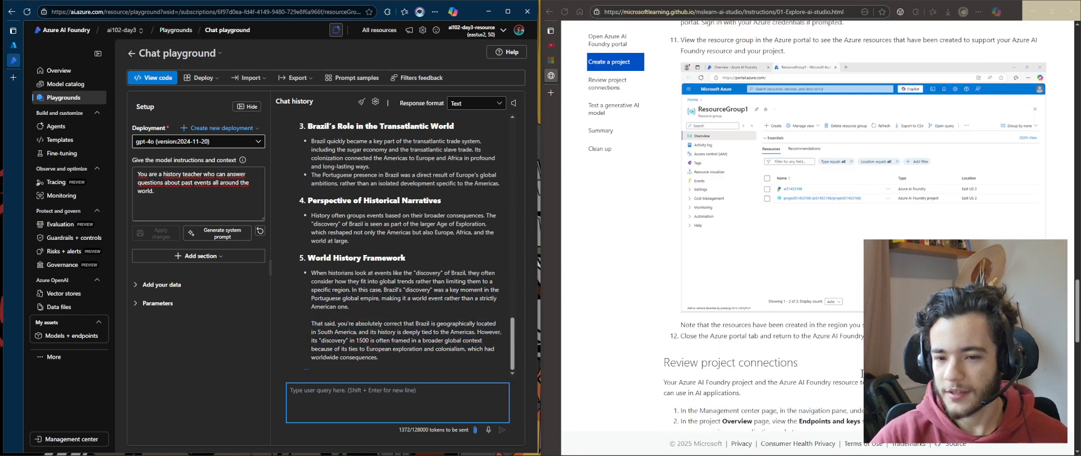
# Open the chat's response format options to inspect the available formats
pyautogui.click(458, 106)
pyautogui.click(489, 106)
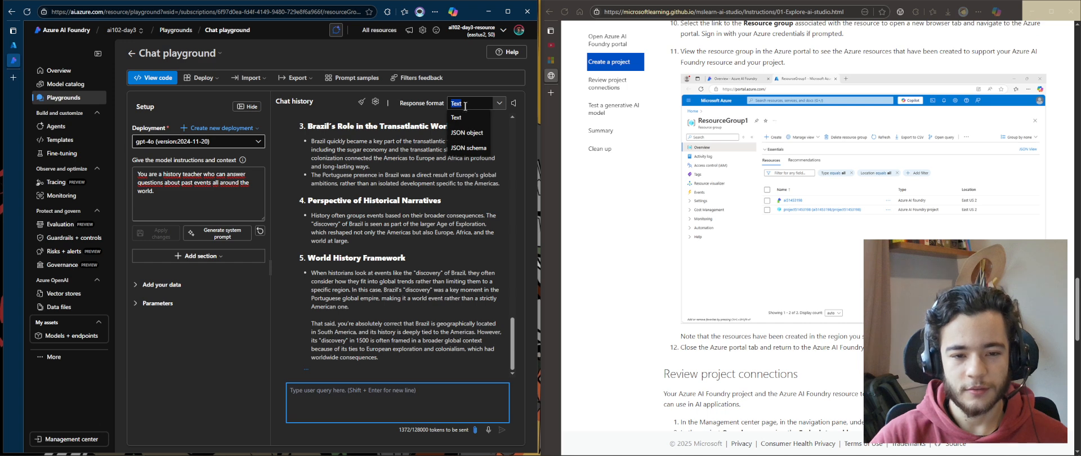
pyautogui.click(474, 102)
pyautogui.click(498, 105)
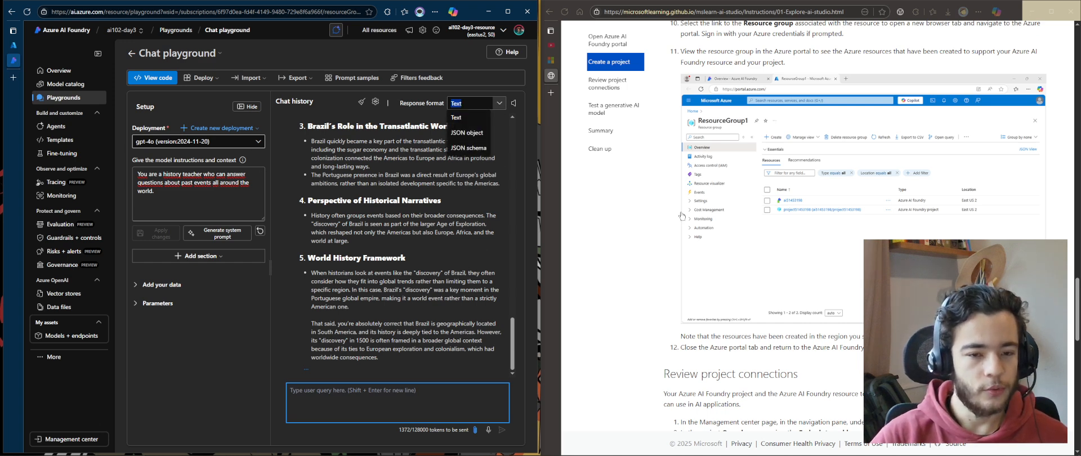
pyautogui.scroll(10, 818, 253)
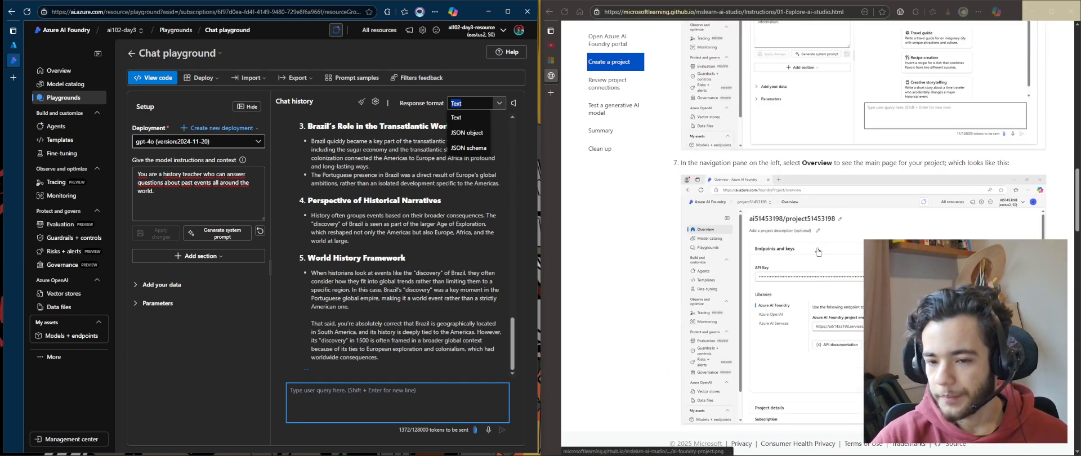
pyautogui.scroll(-5, 681, 240)
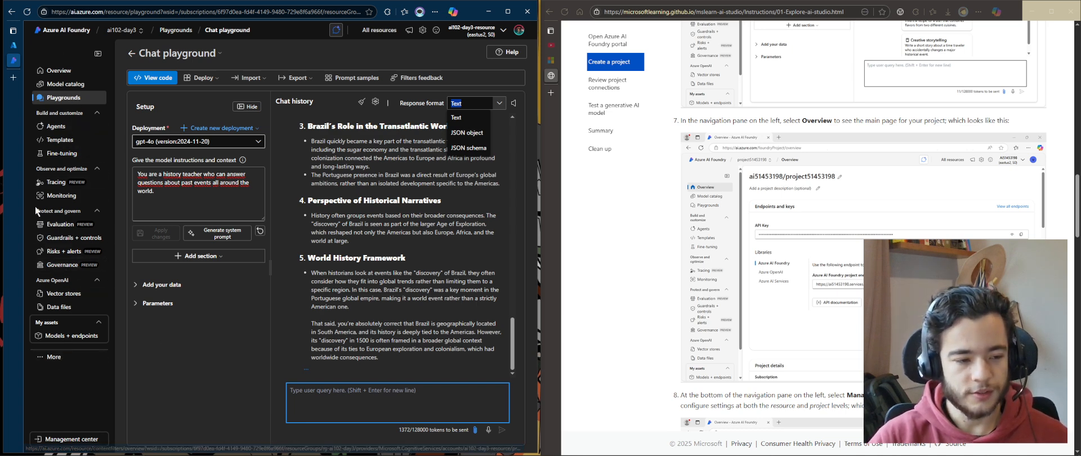
# Open the project Overview page and examine its project endpoint and project details
pyautogui.click(49, 71)
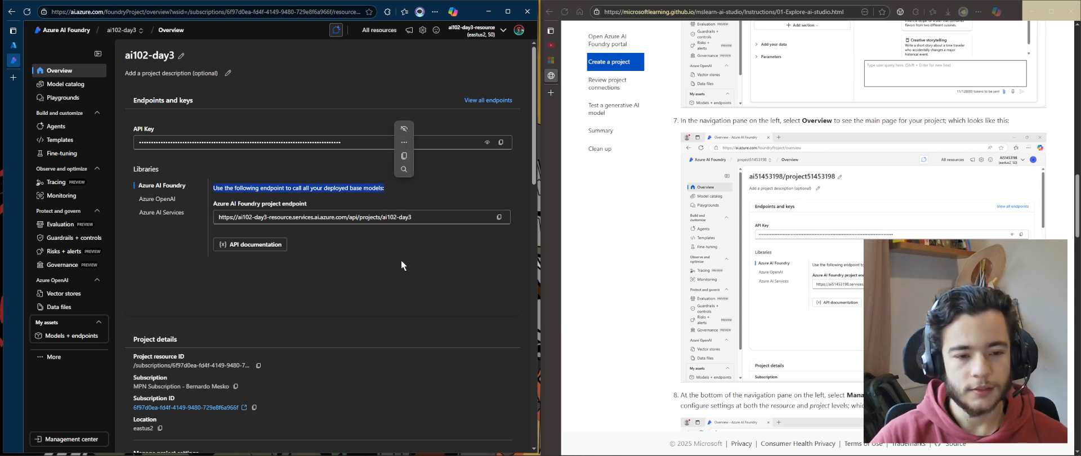
pyautogui.moveTo(442, 218); pyautogui.dragTo(278, 226)
pyautogui.click(368, 263)
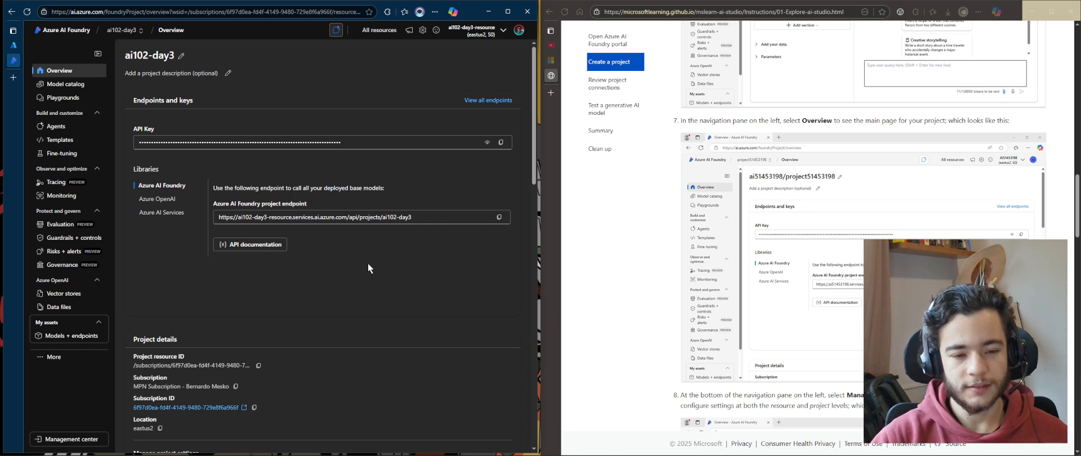
pyautogui.tripleClick(427, 214)
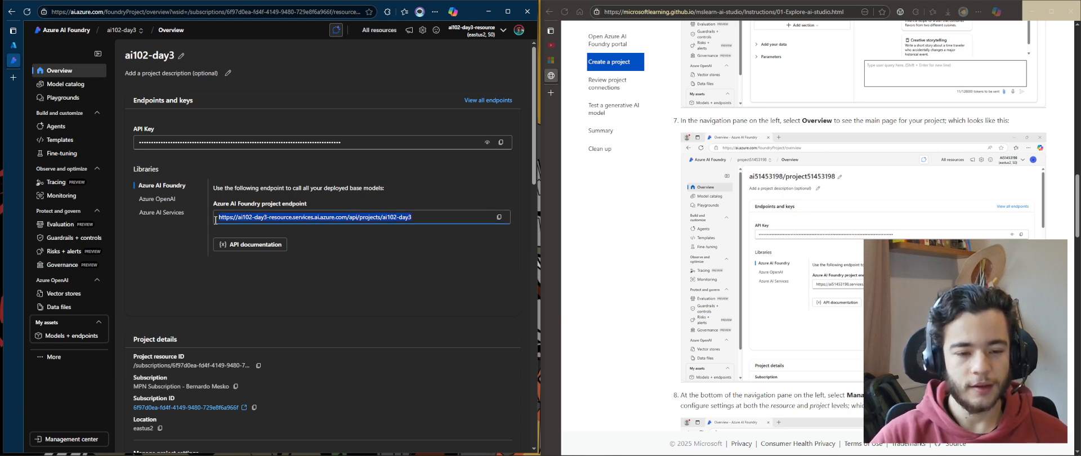
pyautogui.moveTo(347, 217); pyautogui.dragTo(438, 223)
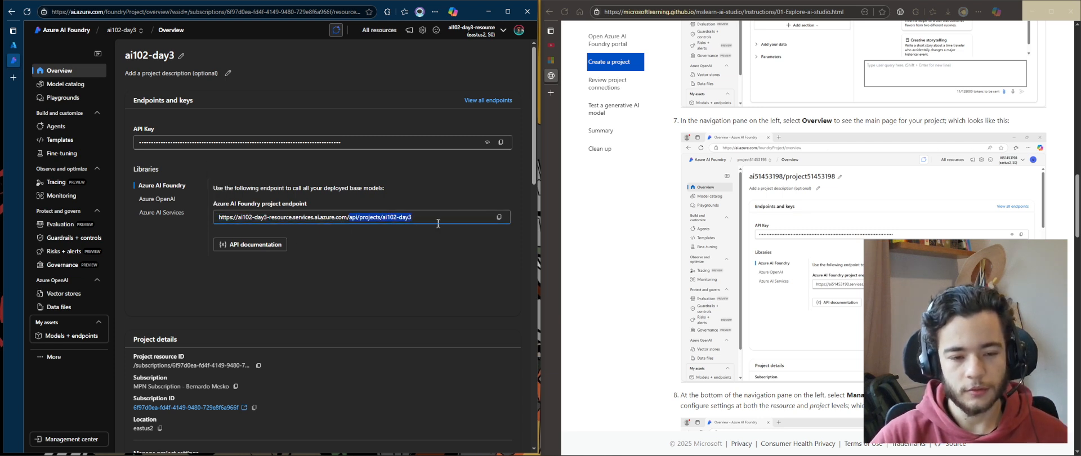
pyautogui.click(459, 282)
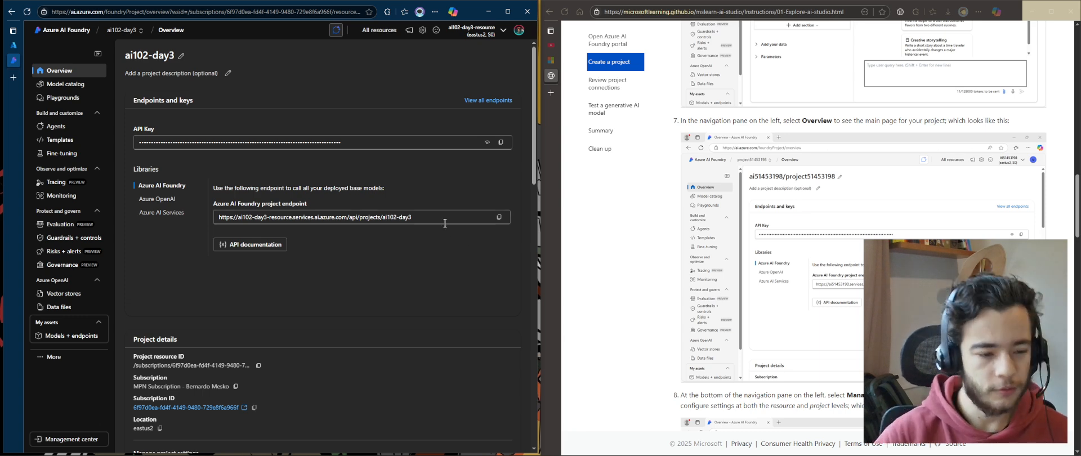
pyautogui.scroll(-3, 411, 242)
pyautogui.scroll(-2, 319, 215)
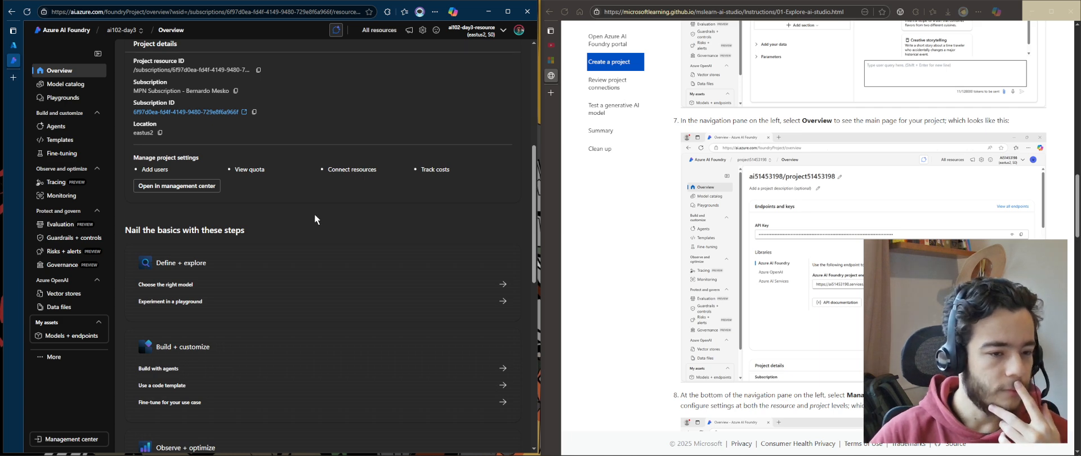
# Scroll through the project Overview page while reading the exercise instruction about the Management center
pyautogui.scroll(5, 314, 214)
pyautogui.scroll(-1, 362, 191)
pyautogui.scroll(1, 279, 206)
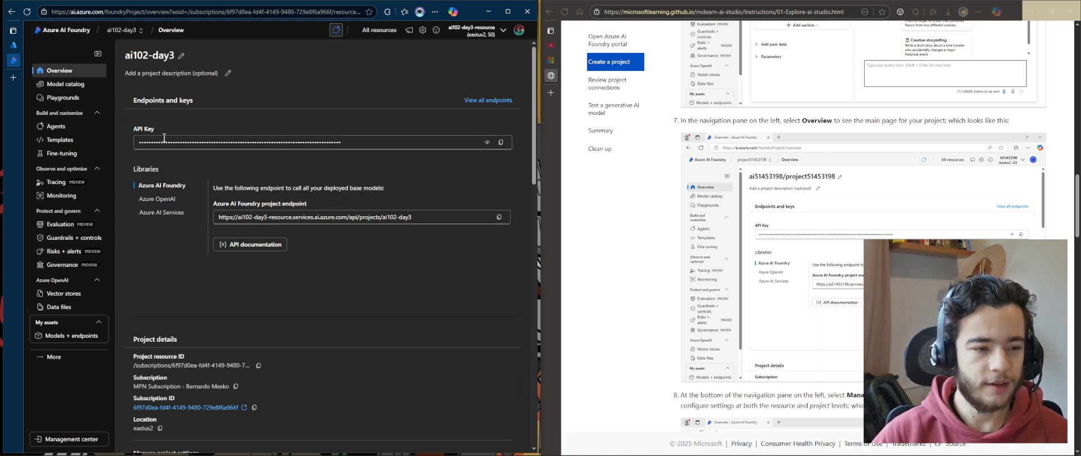
pyautogui.scroll(-5, 735, 245)
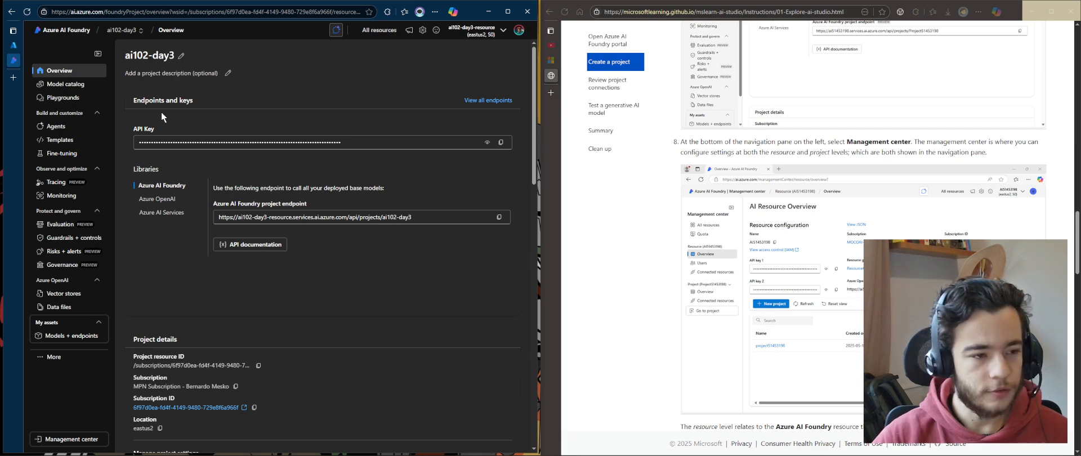
pyautogui.moveTo(695, 142); pyautogui.dragTo(885, 152)
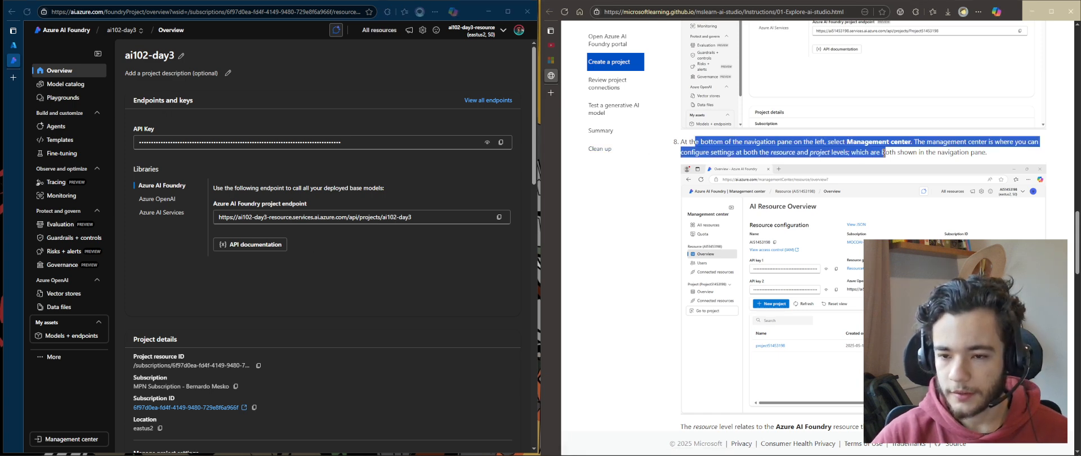
pyautogui.click(339, 303)
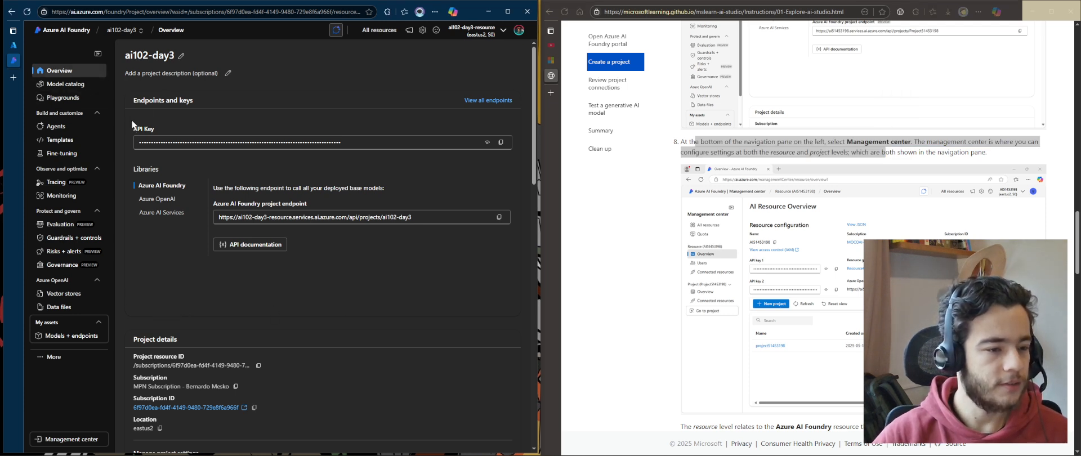
# Open the Management center and browse the AI resource overview, resource users and project overview pages
pyautogui.click(72, 440)
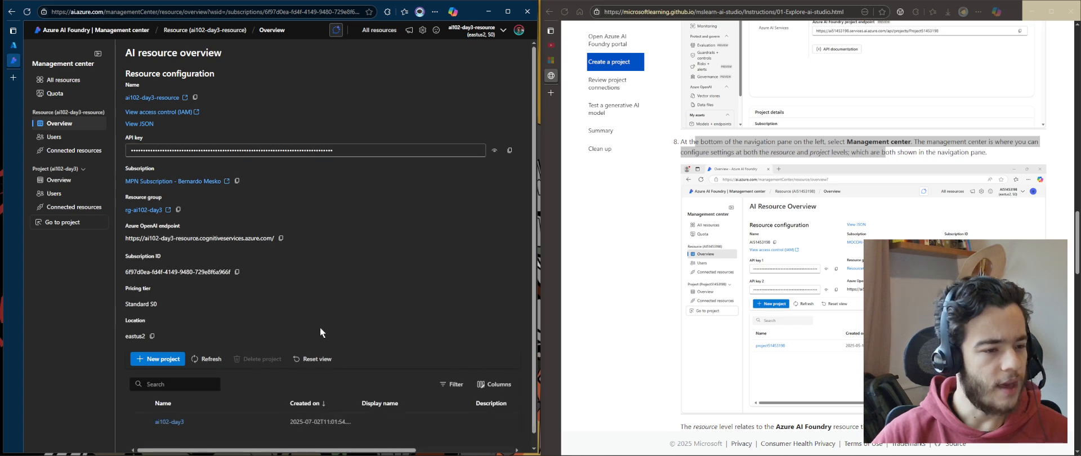
pyautogui.scroll(-2, 320, 328)
pyautogui.scroll(2, 299, 413)
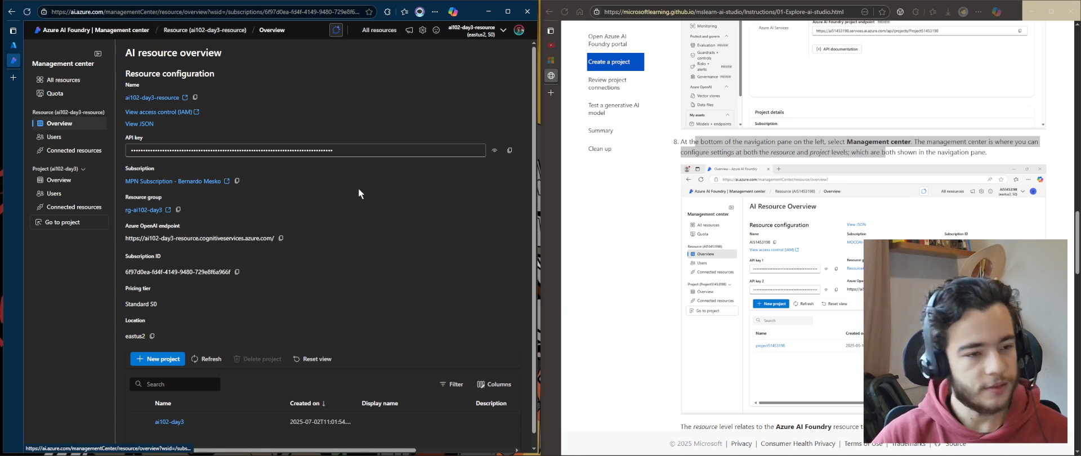
pyautogui.click(56, 139)
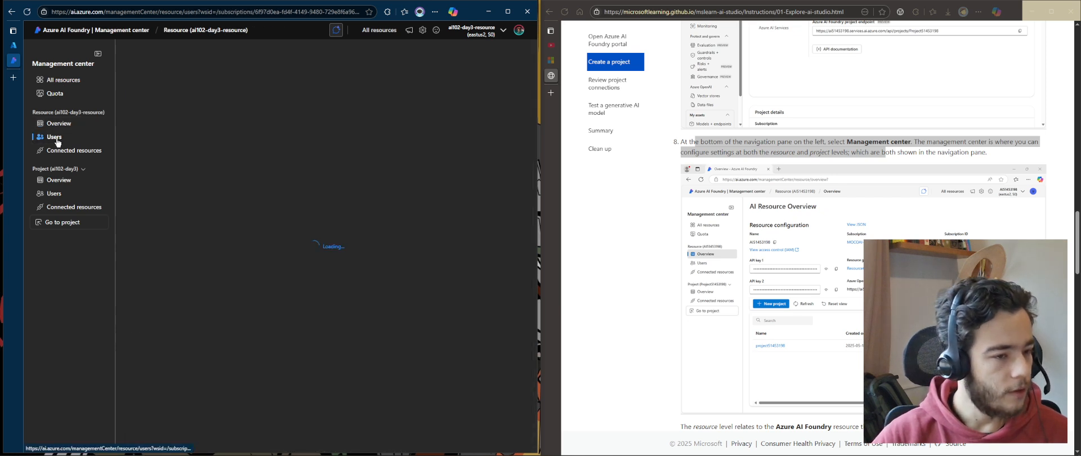
pyautogui.click(71, 181)
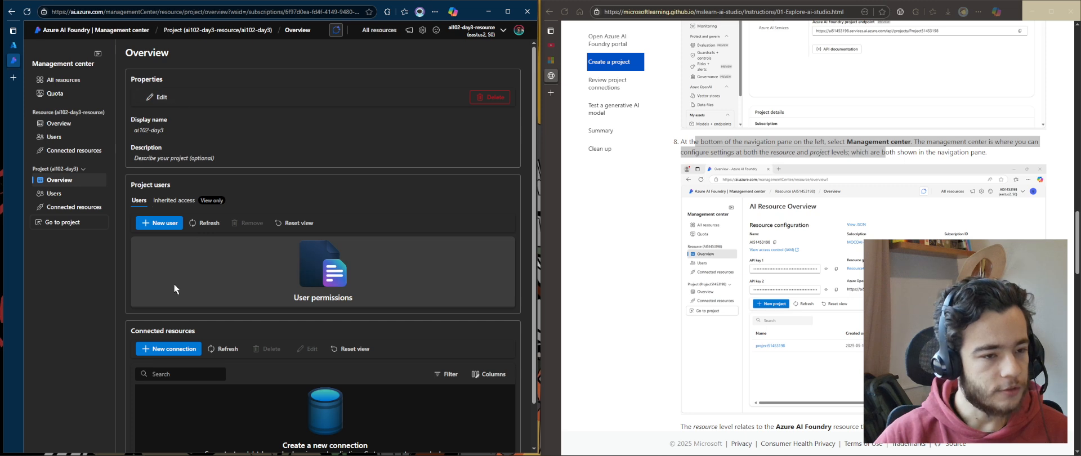
# Review the project's users and connected resources, then open the project's connected resources page
pyautogui.scroll(-2, 174, 284)
pyautogui.scroll(2, 174, 277)
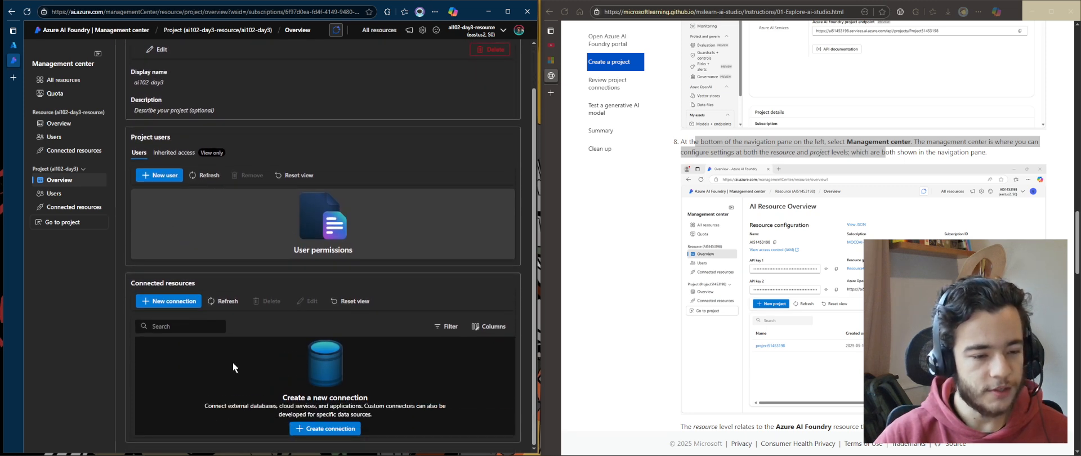
pyautogui.scroll(2, 232, 362)
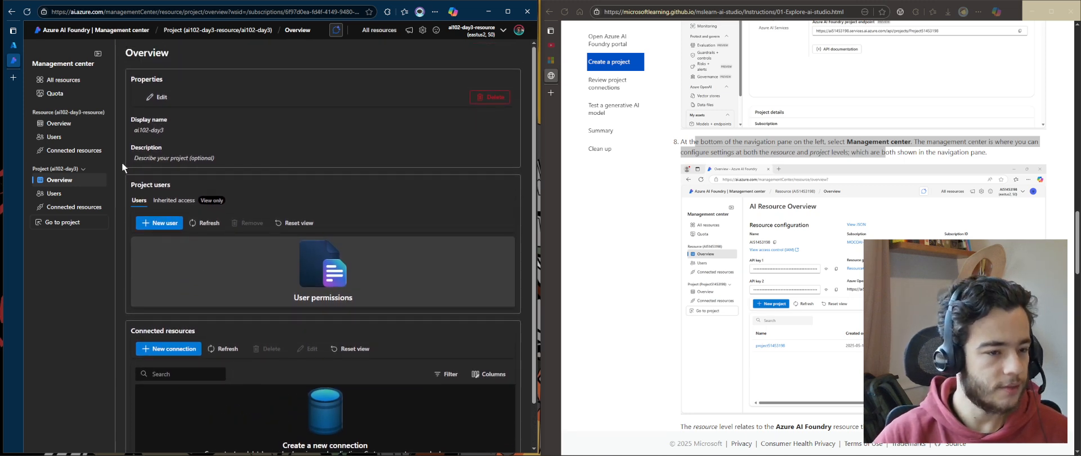
pyautogui.click(59, 194)
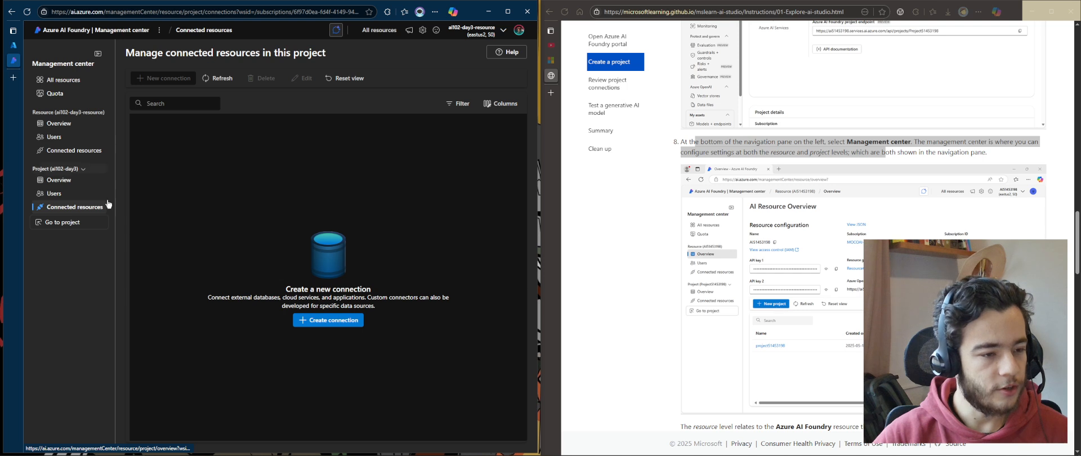
pyautogui.moveTo(281, 305); pyautogui.dragTo(511, 310)
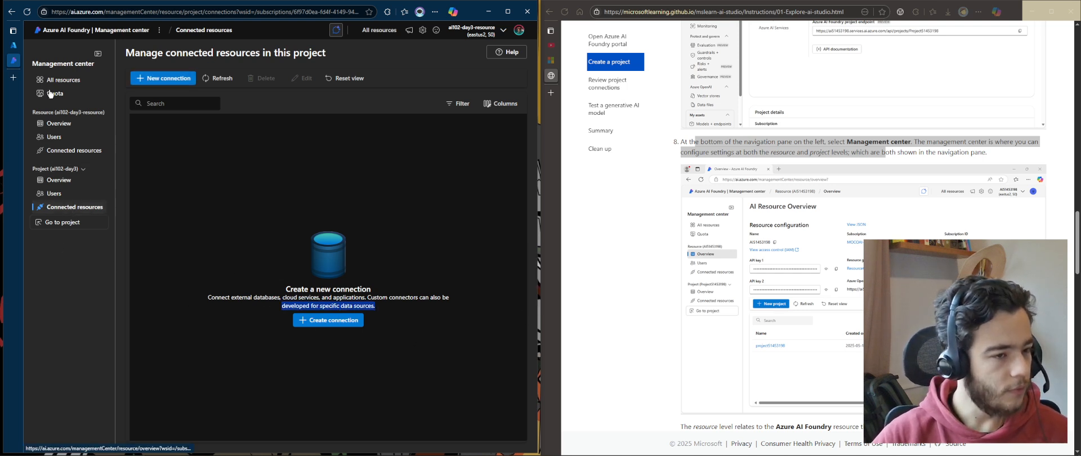
# Open the quota page and expand the GlobalStandard gpt-4o quota entries for East US 2
pyautogui.click(84, 96)
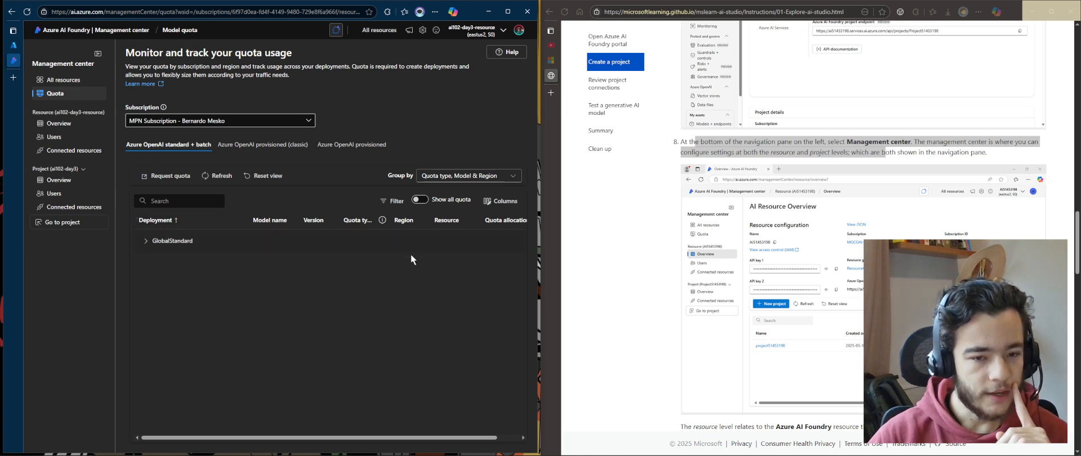
pyautogui.click(146, 241)
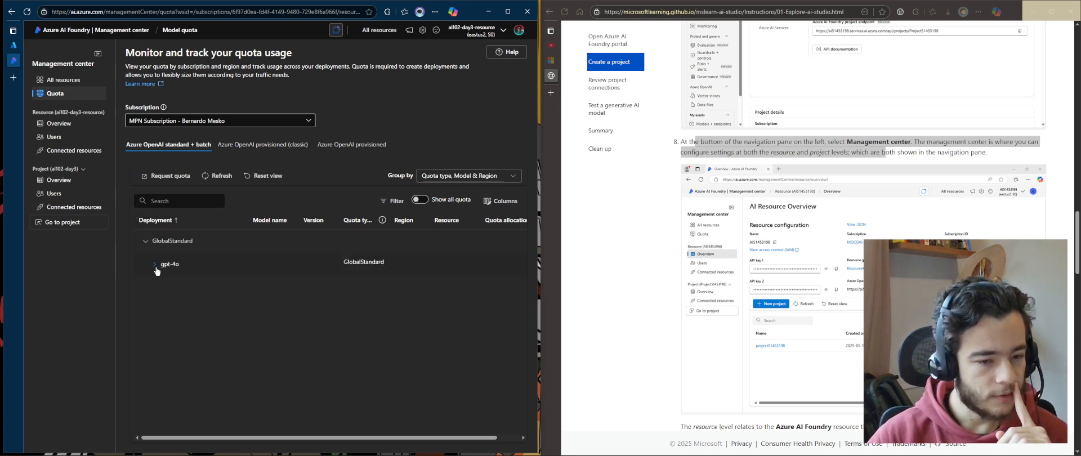
pyautogui.click(155, 264)
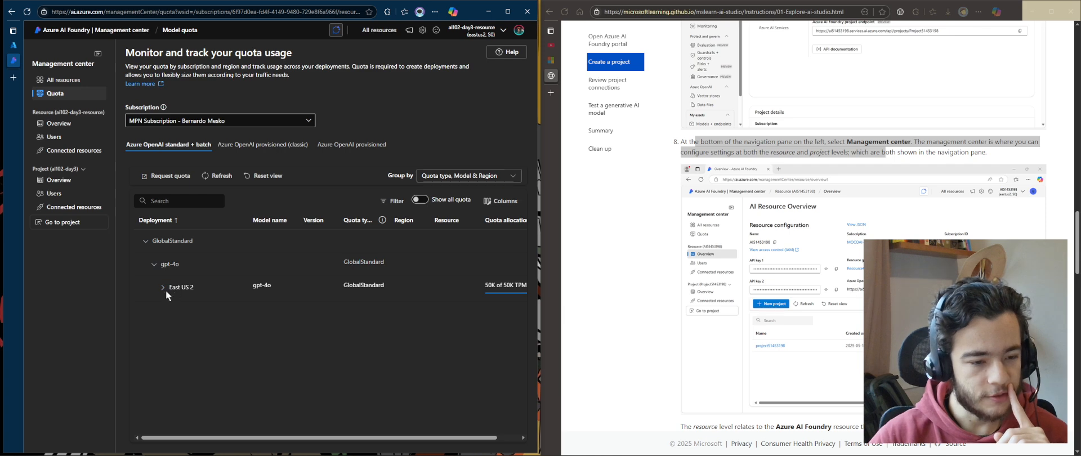
pyautogui.click(163, 288)
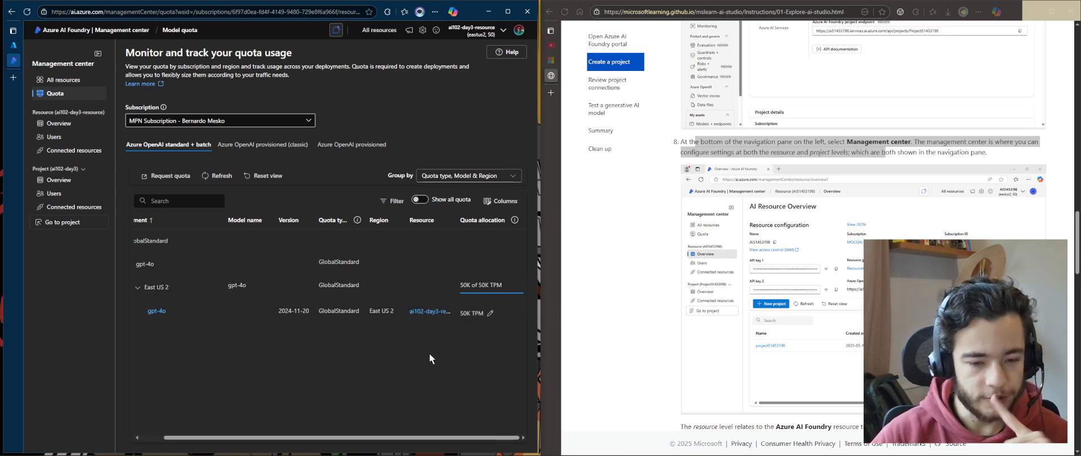
# Open the gpt-4o deployment's quota allocation editor, then cancel it
pyautogui.click(490, 314)
pyautogui.moveTo(386, 237); pyautogui.dragTo(427, 240)
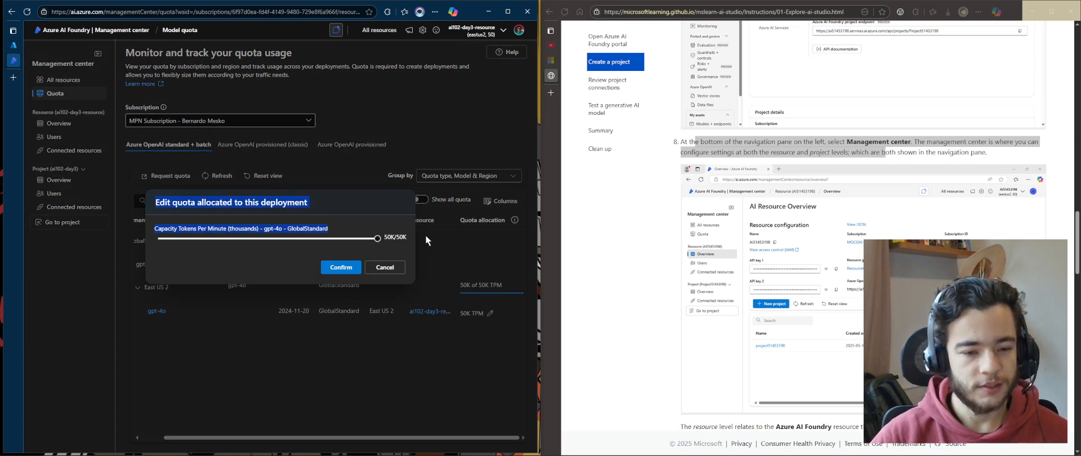
pyautogui.click(354, 188)
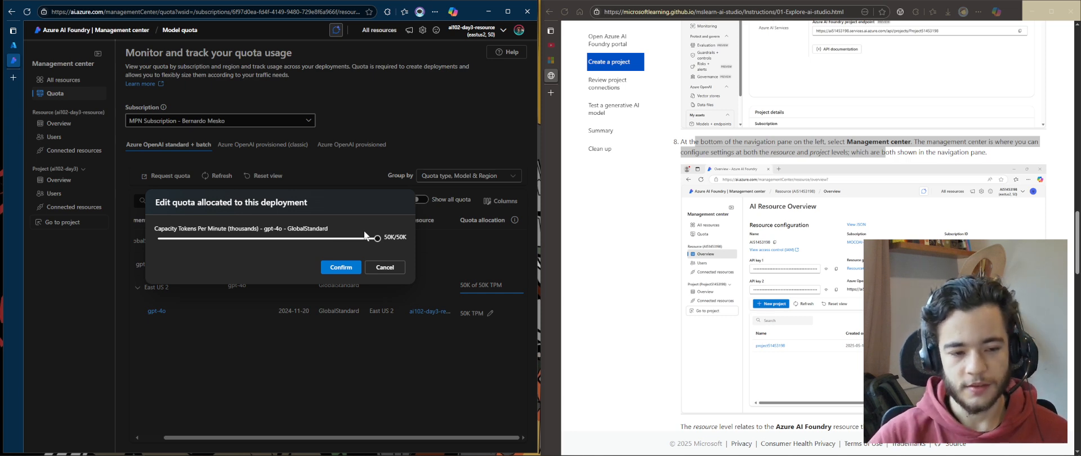
pyautogui.moveTo(146, 229); pyautogui.dragTo(413, 268)
pyautogui.click(350, 223)
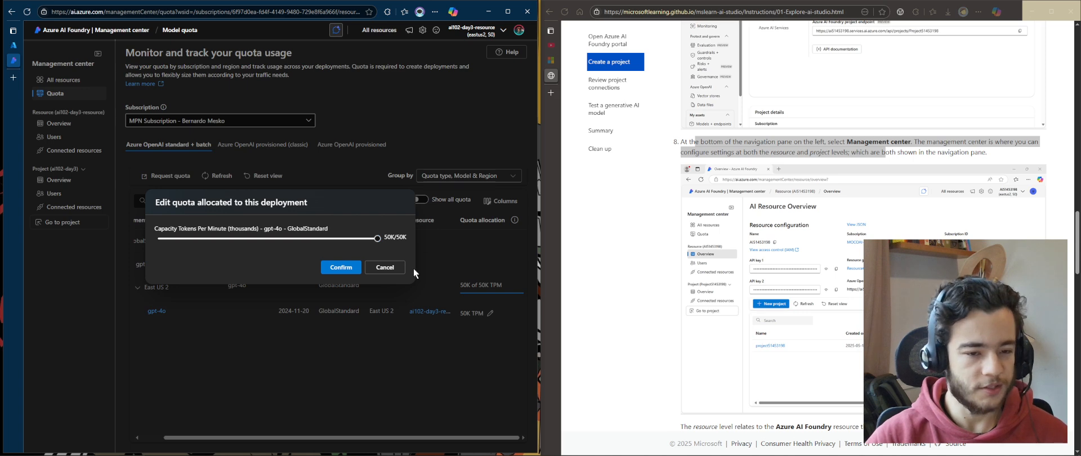
pyautogui.click(375, 270)
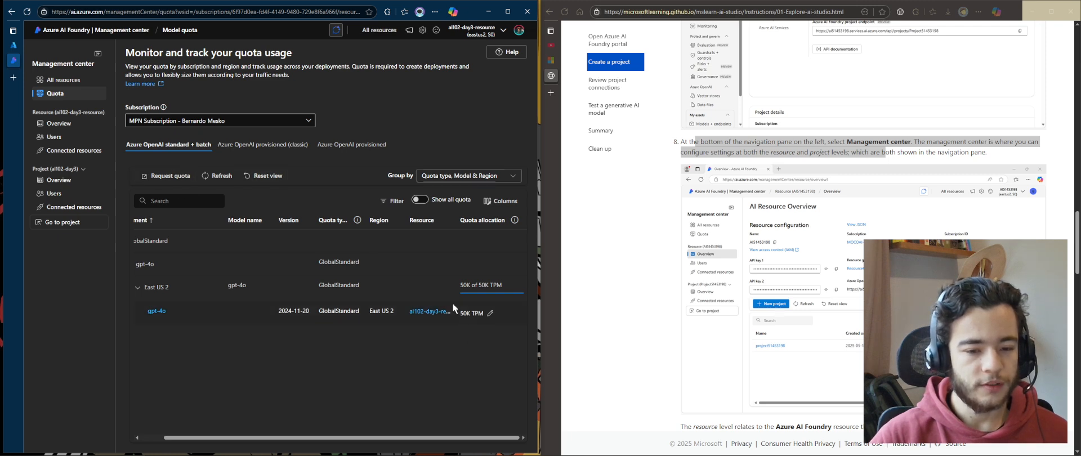
# Turn on Show all quota and browse the full list of model quota entries
pyautogui.click(418, 201)
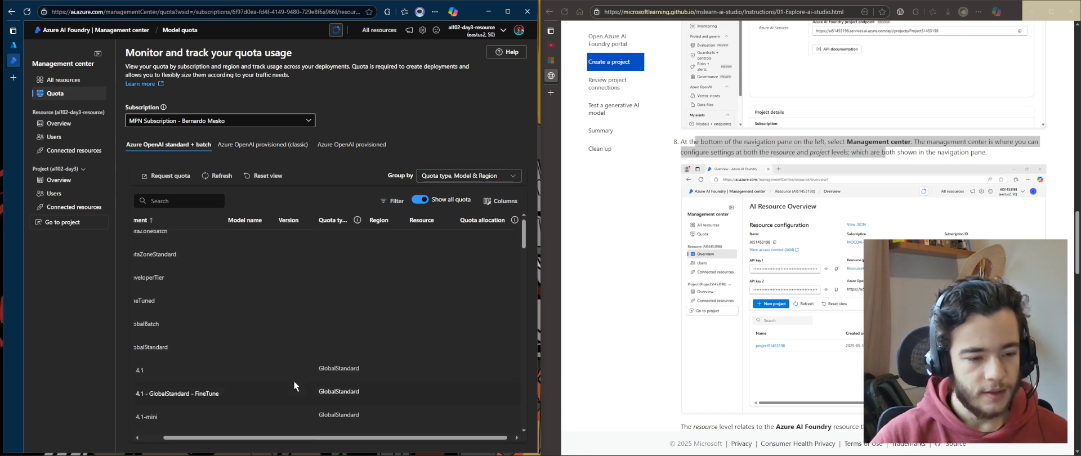
pyautogui.scroll(1, 293, 381)
pyautogui.click(420, 200)
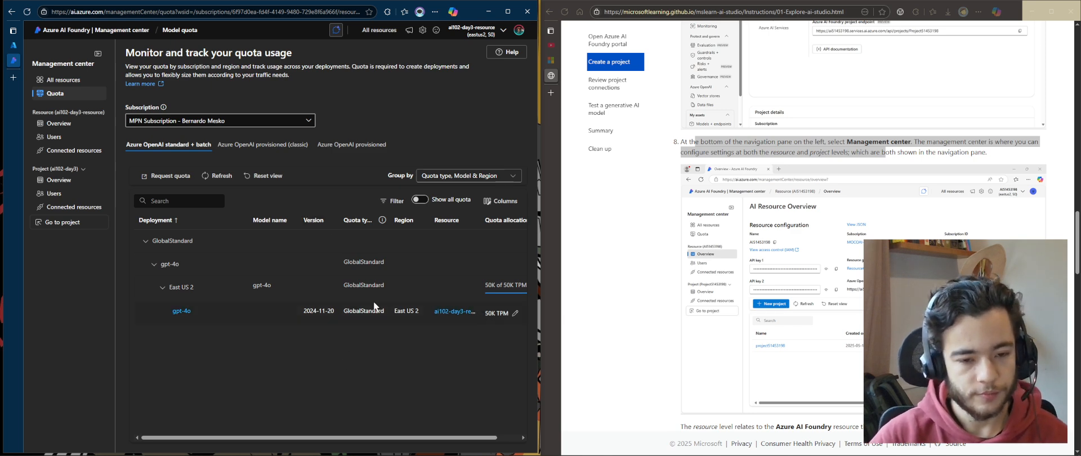
pyautogui.click(418, 200)
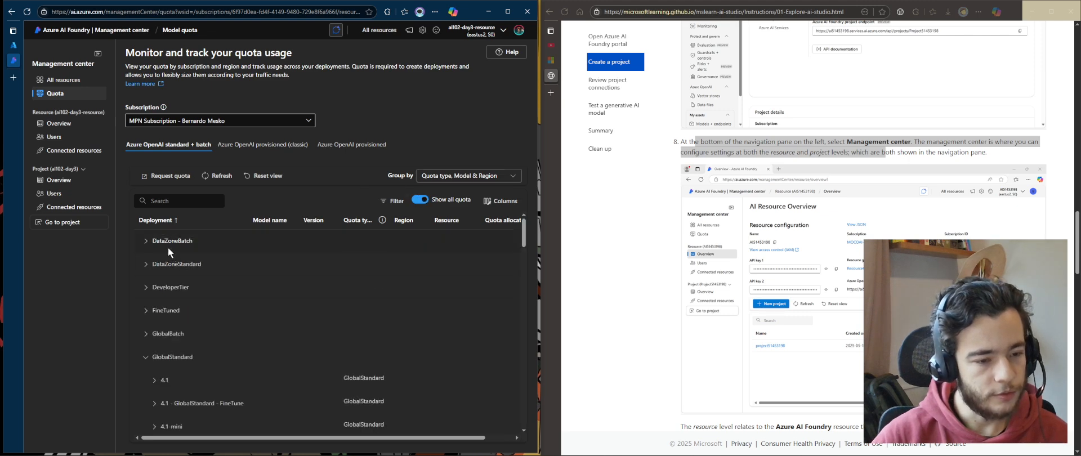
pyautogui.scroll(-10, 187, 301)
pyautogui.scroll(-4, 186, 301)
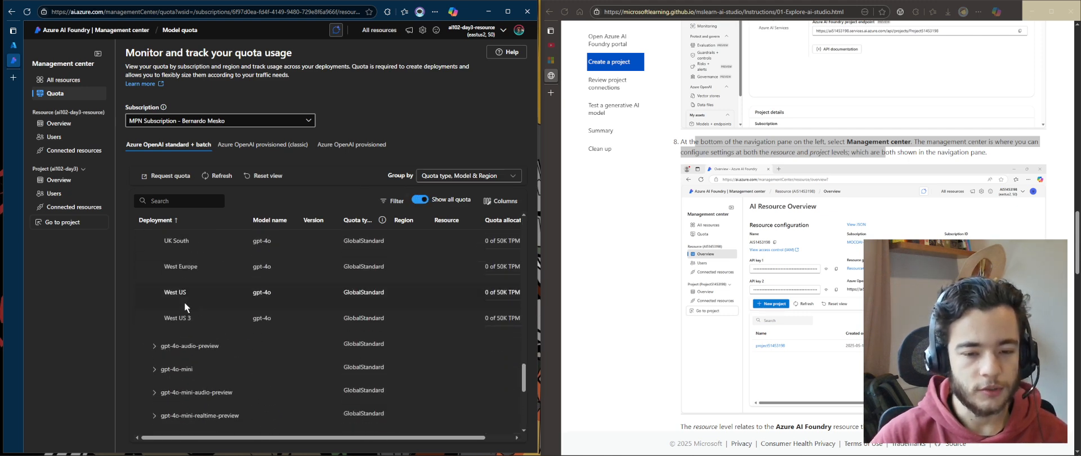
pyautogui.scroll(14, 300, 363)
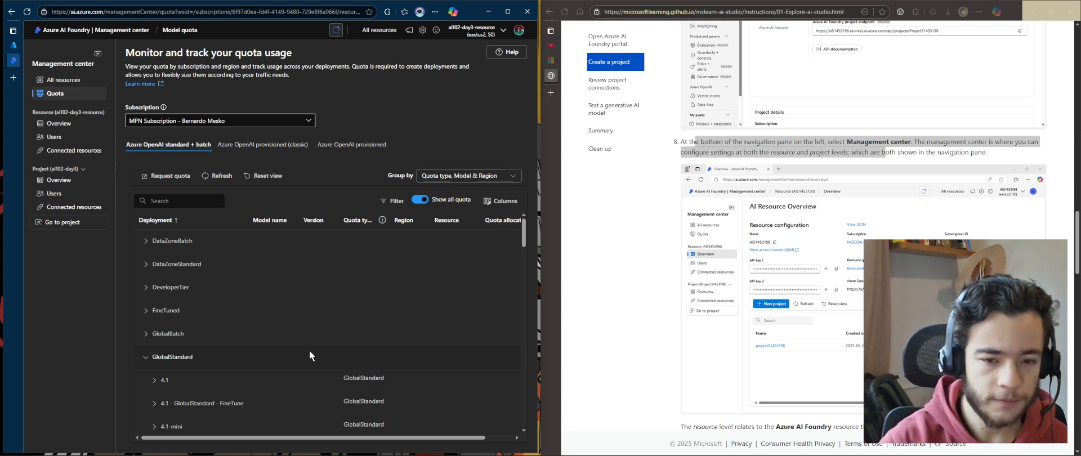
pyautogui.scroll(-10, 309, 350)
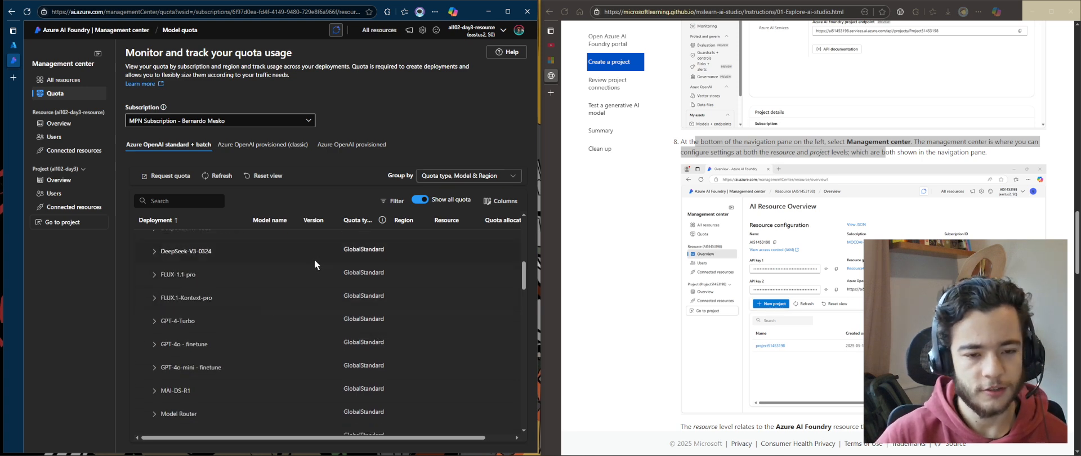
pyautogui.scroll(3, 295, 256)
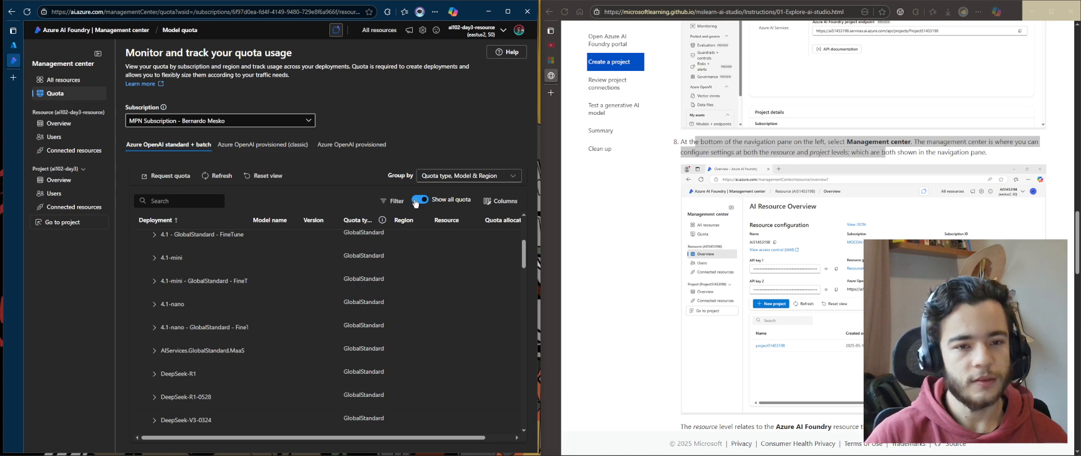
# Read the remaining exercise instructions on project connections, testing the model, summary and cleanup
pyautogui.scroll(-5, 681, 182)
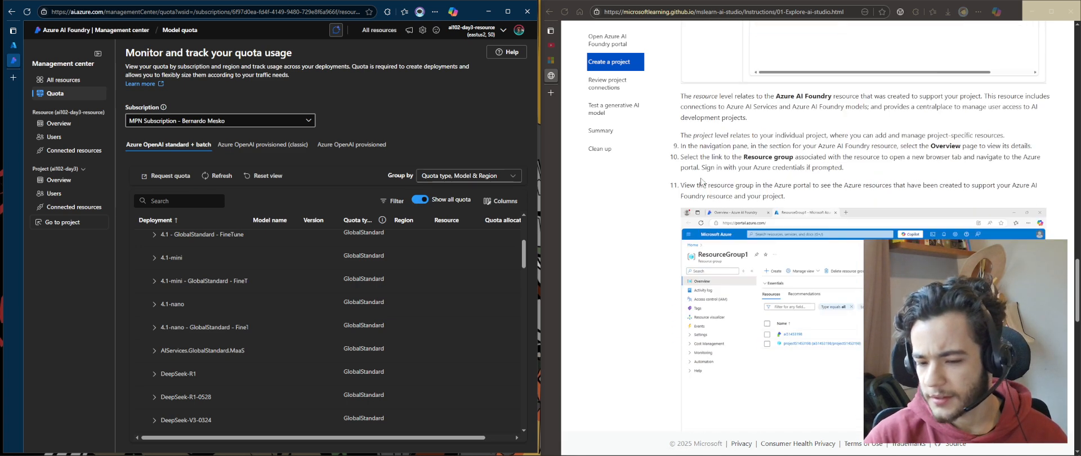
pyautogui.scroll(-3, 704, 181)
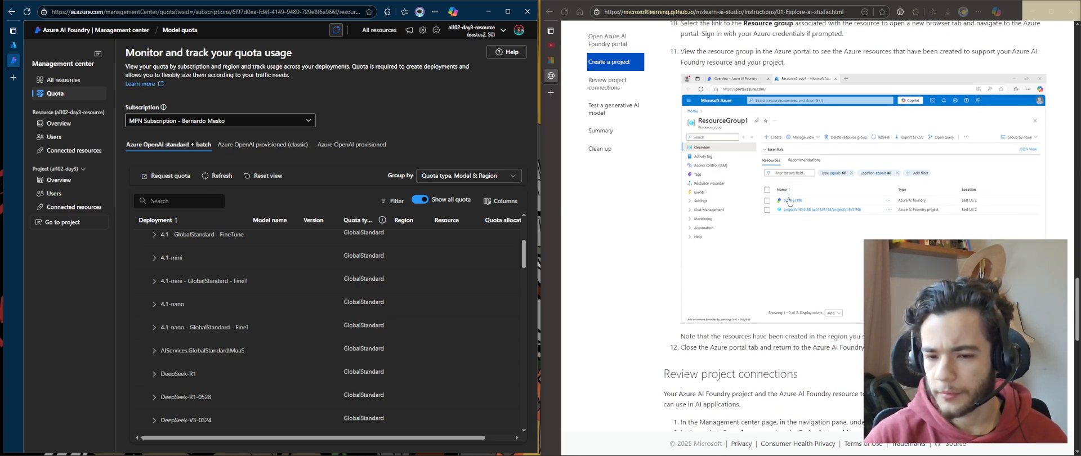
pyautogui.scroll(-1, 877, 213)
pyautogui.scroll(-5, 877, 213)
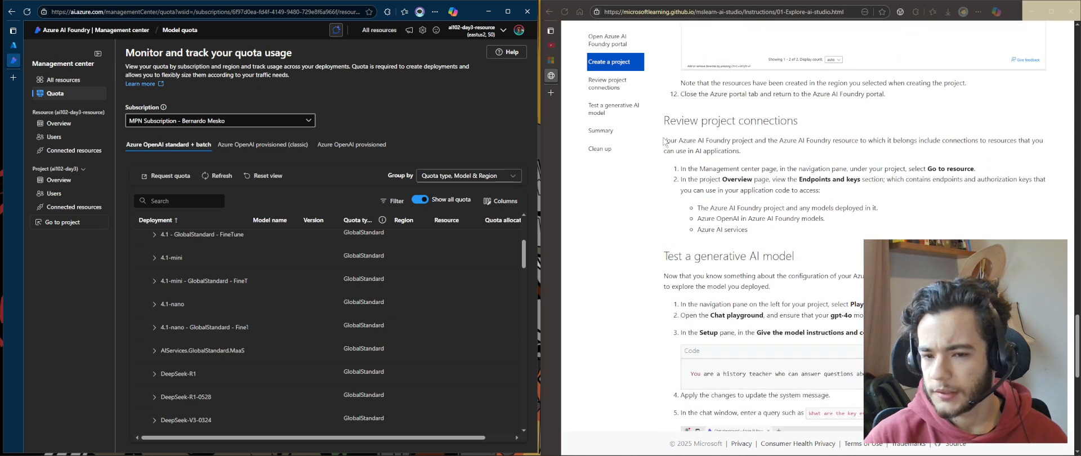
pyautogui.tripleClick(666, 140)
pyautogui.moveTo(825, 237); pyautogui.dragTo(789, 154)
pyautogui.click(819, 195)
pyautogui.scroll(-4, 746, 253)
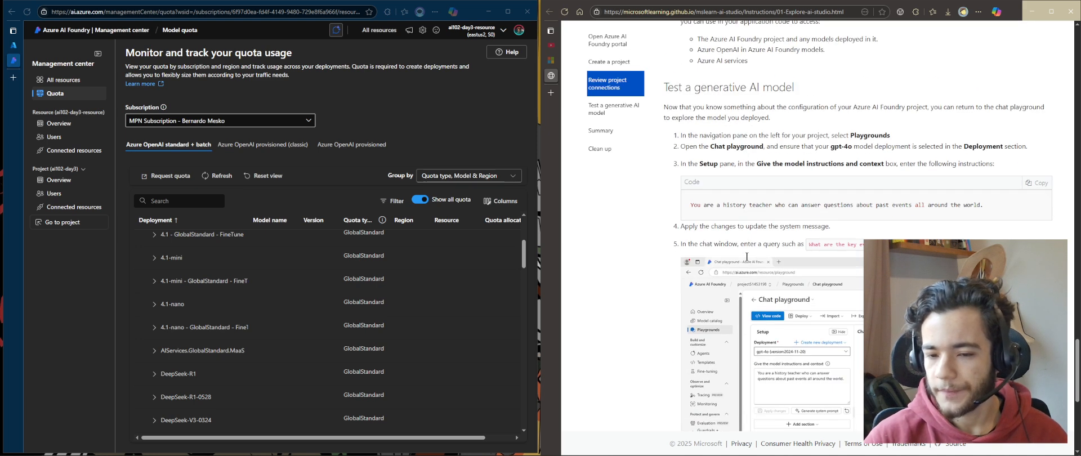
pyautogui.scroll(-6, 684, 239)
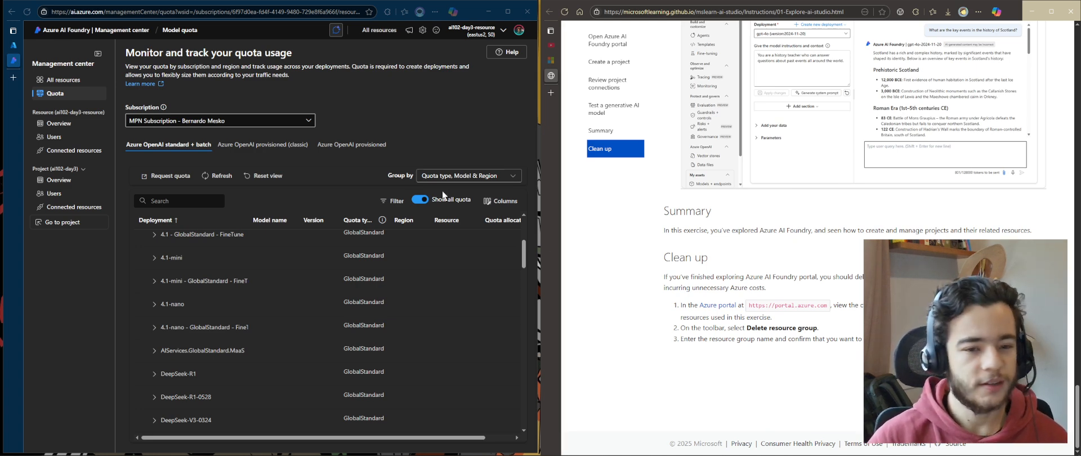
# Switch to the Azure portal tab showing the ai102-day3 project resource
pyautogui.click(435, 95)
pyautogui.moveTo(433, 95); pyautogui.dragTo(187, 53)
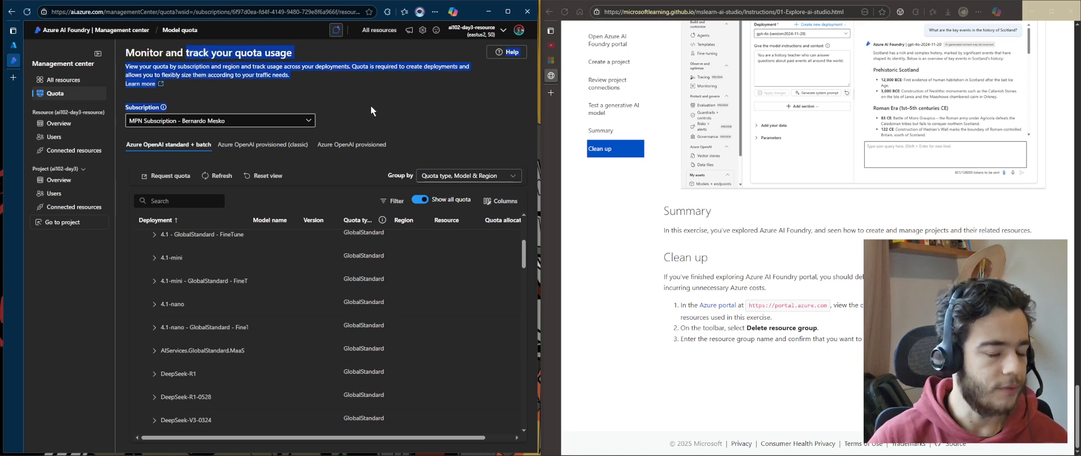
pyautogui.click(310, 94)
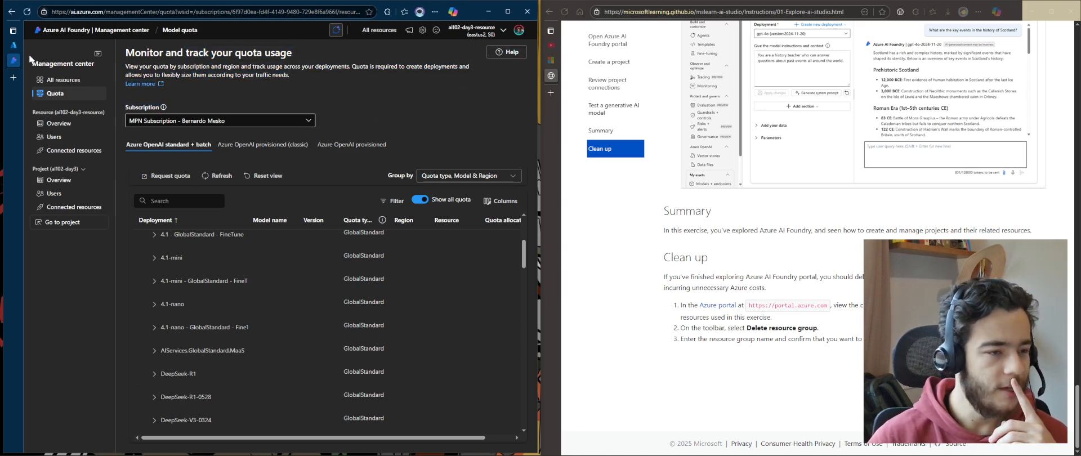
pyautogui.click(13, 45)
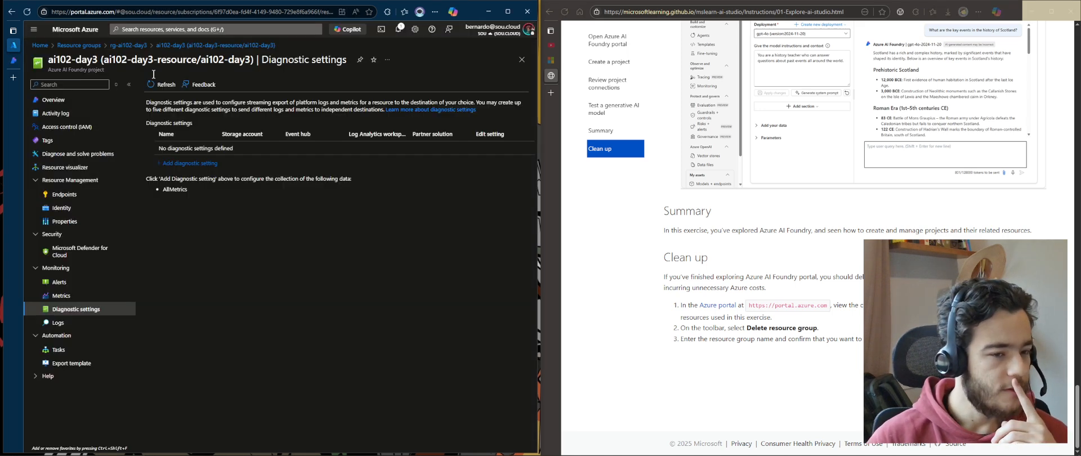
# Delete the resource group rg-ai102-day3, confirming deletion by entering its name
pyautogui.click(138, 45)
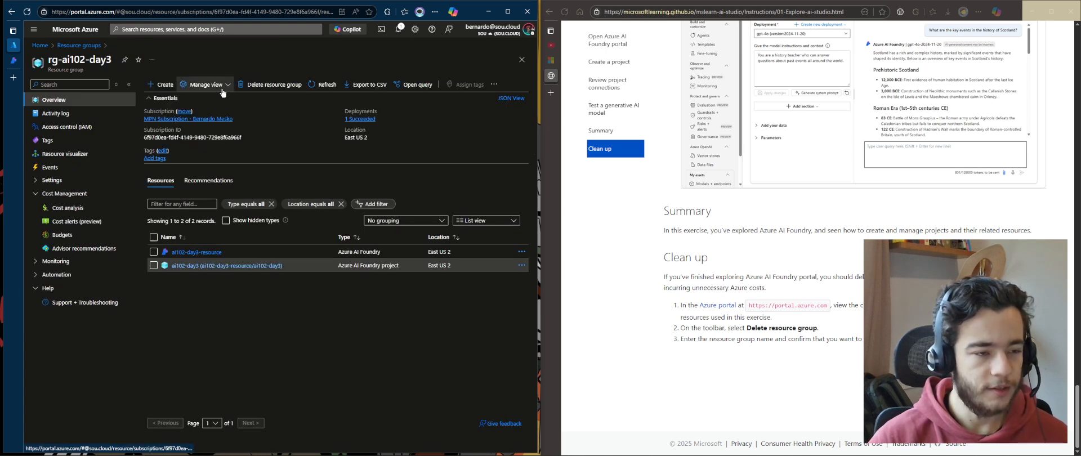
pyautogui.click(288, 86)
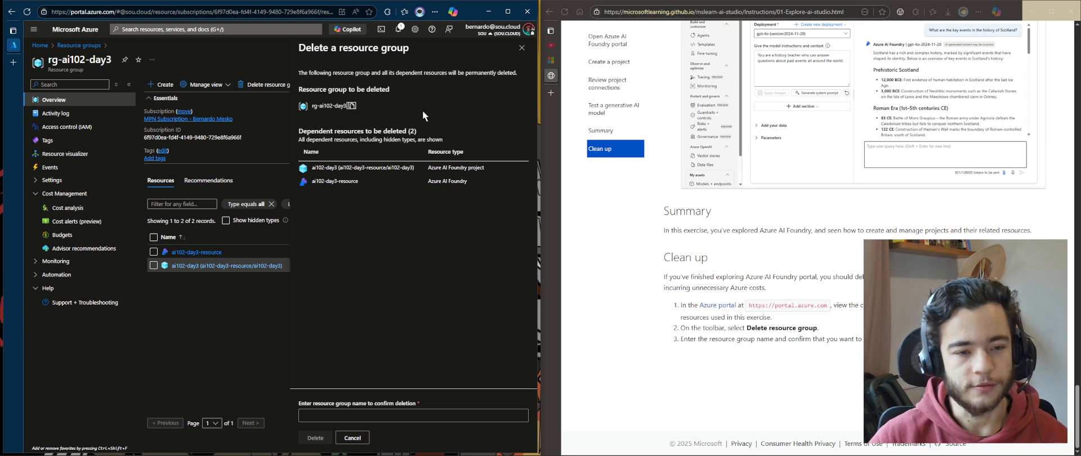
pyautogui.write('rg-ai102-day3')
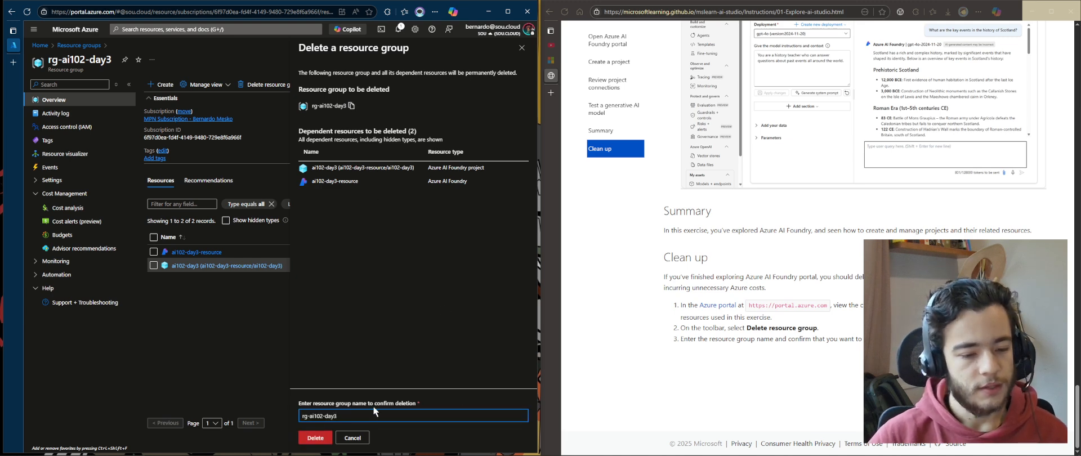
pyautogui.moveTo(373, 407); pyautogui.dragTo(250, 359)
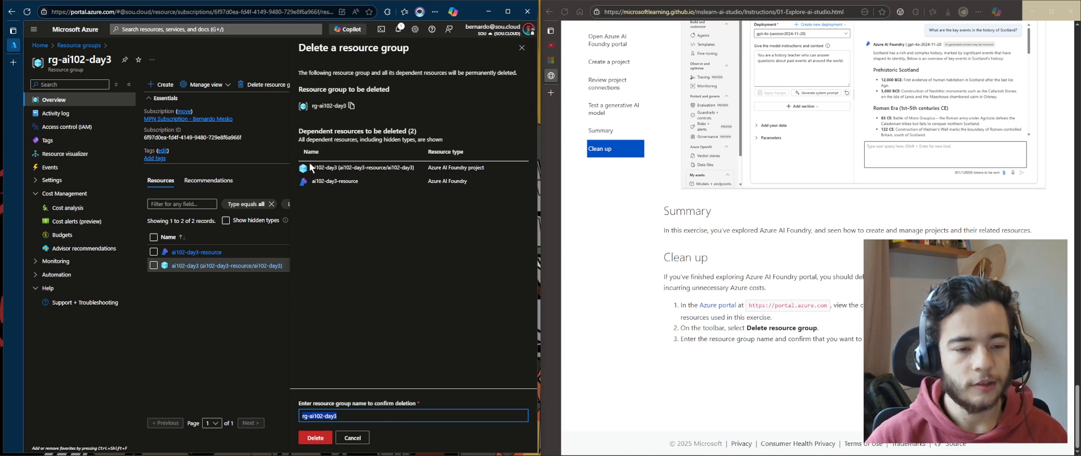
pyautogui.click(314, 438)
pyautogui.click(411, 288)
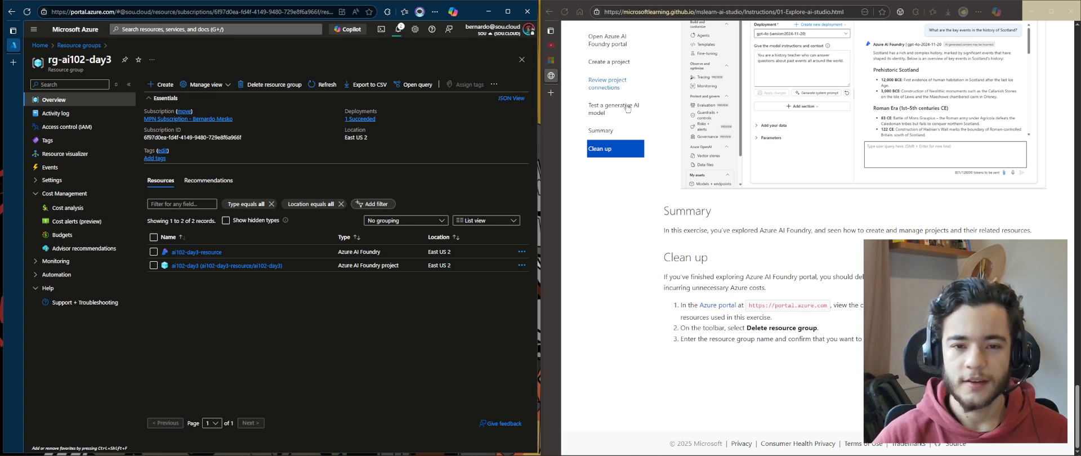
# Scroll back through the exercise instructions, then switch to the Microsoft Learn exercise unit tab
pyautogui.scroll(15, 827, 226)
pyautogui.scroll(8, 742, 362)
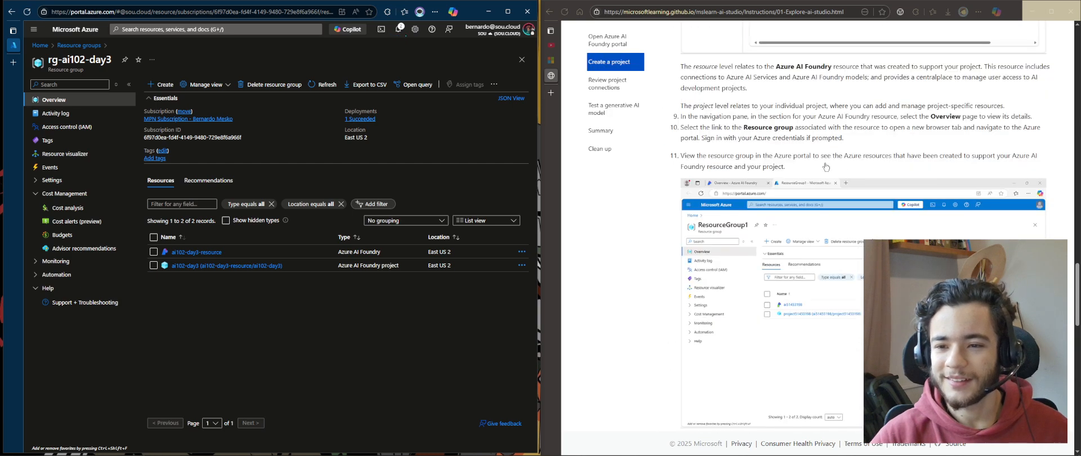
pyautogui.scroll(10, 763, 165)
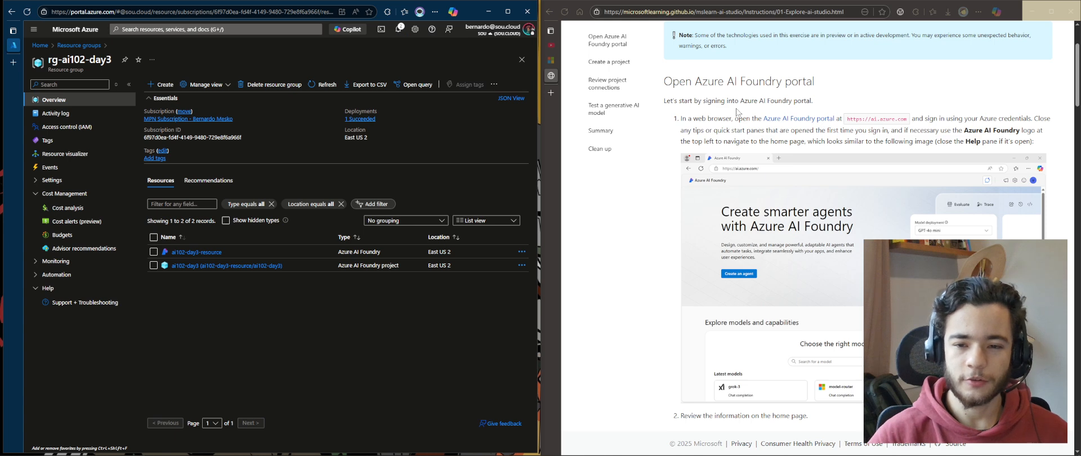
pyautogui.scroll(-2, 736, 111)
pyautogui.click(551, 58)
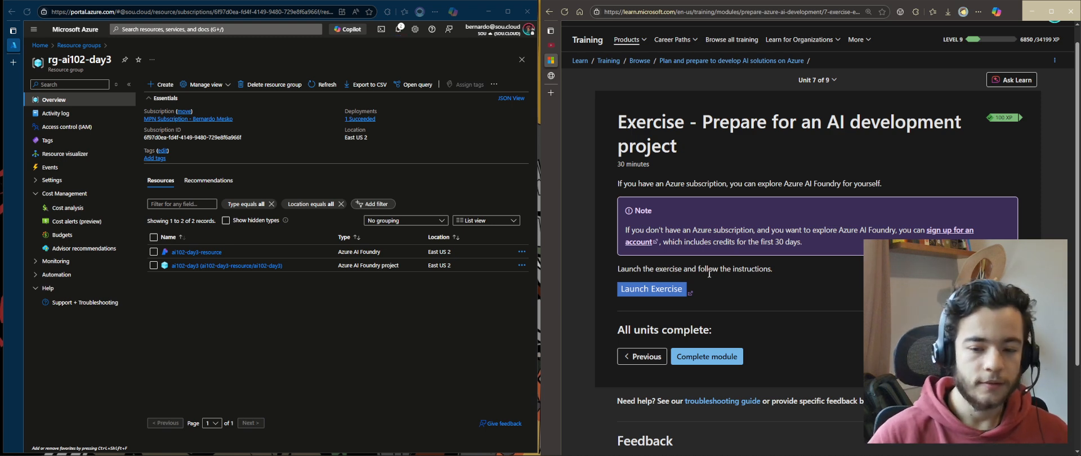
# Dismiss the deletion notification and open the parent module page Plan and prepare to develop AI solutions on Azure
pyautogui.scroll(-2, 622, 326)
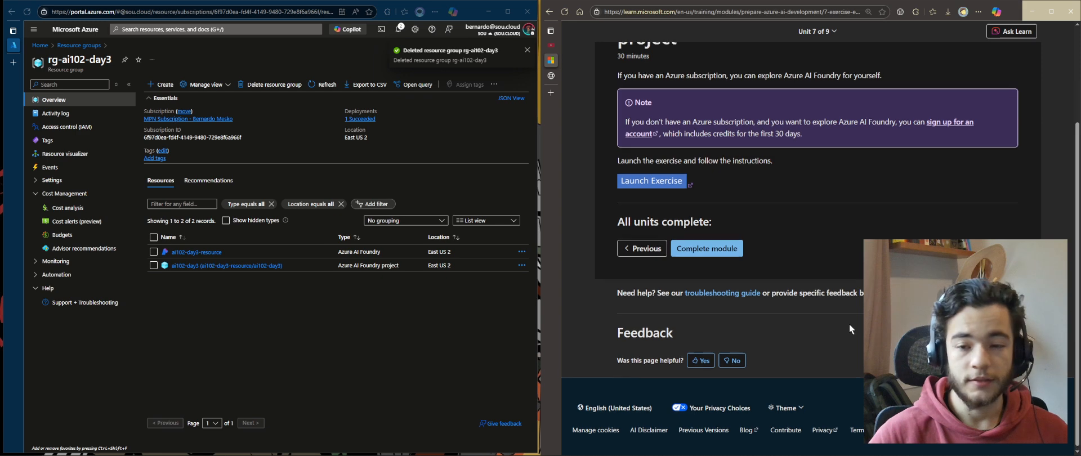
pyautogui.scroll(3, 913, 161)
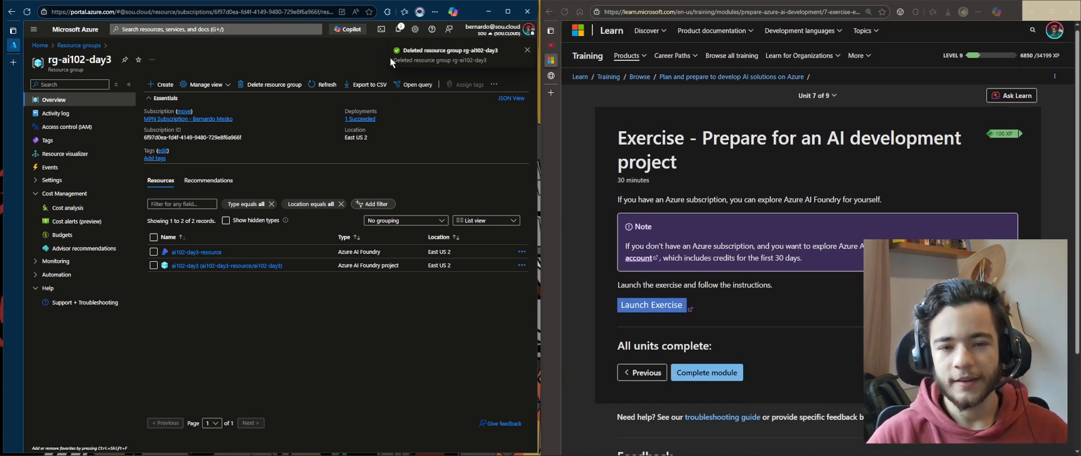
pyautogui.click(478, 57)
pyautogui.scroll(-1, 780, 310)
pyautogui.scroll(2, 779, 311)
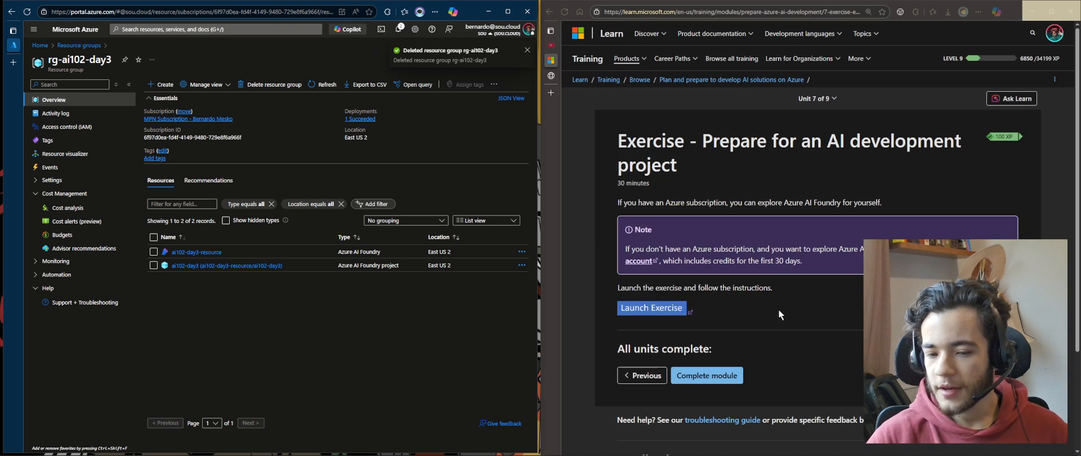
pyautogui.click(717, 80)
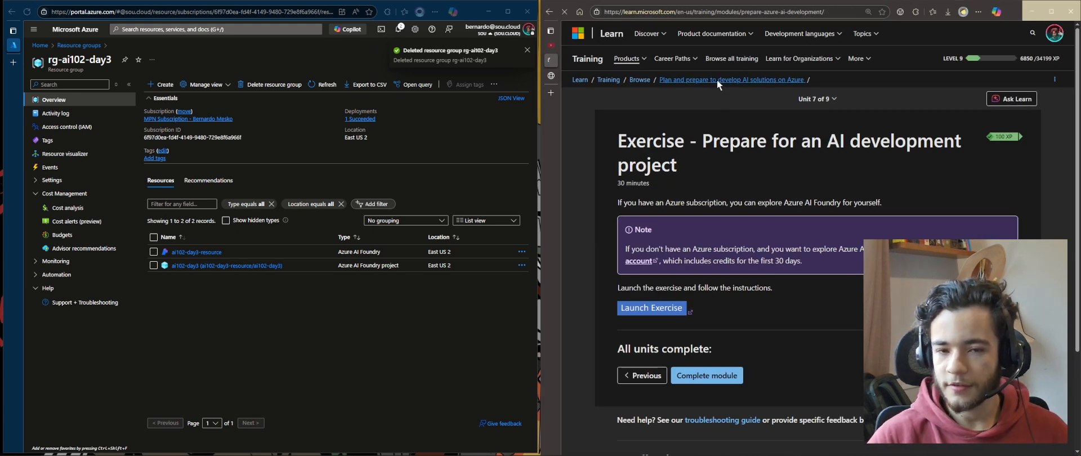
# Open the Browse all training catalog from the module page and return to the module
pyautogui.scroll(-5, 699, 235)
pyautogui.scroll(-2, 697, 237)
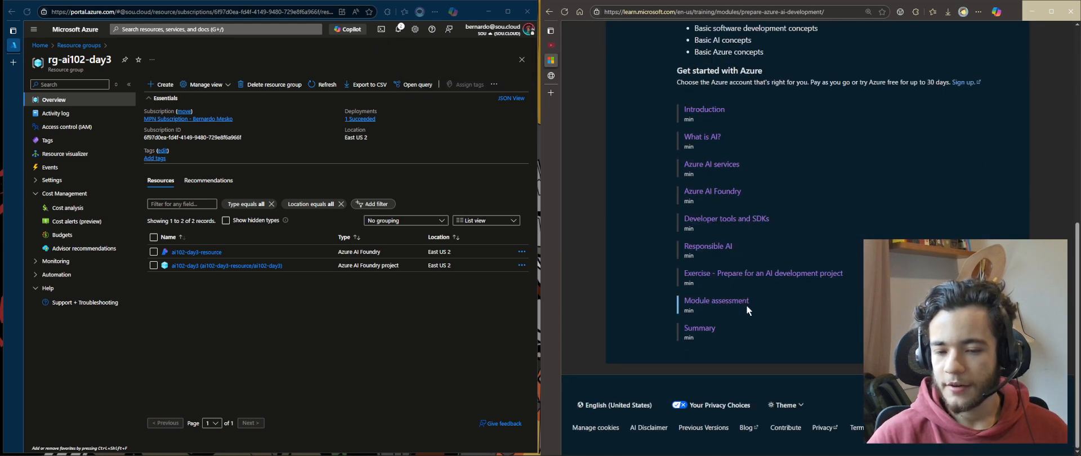
pyautogui.scroll(10, 746, 305)
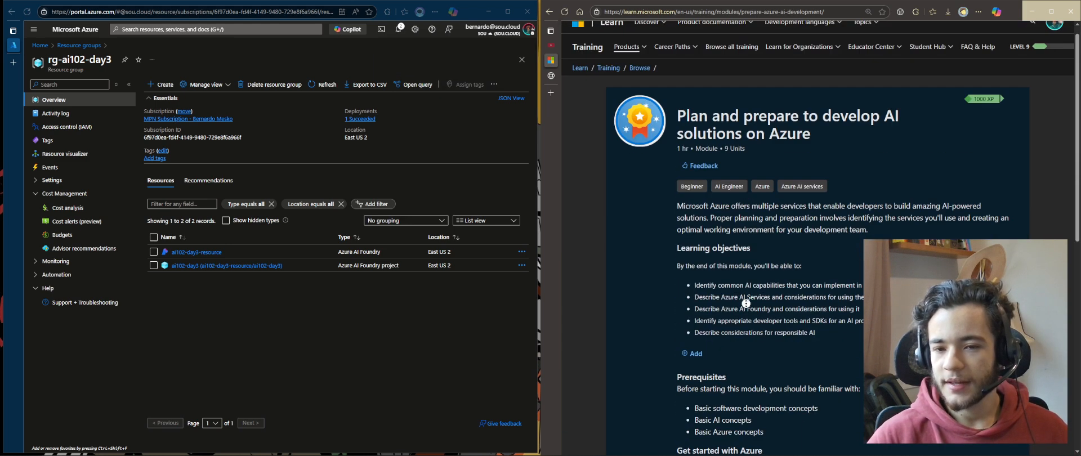
pyautogui.click(640, 79)
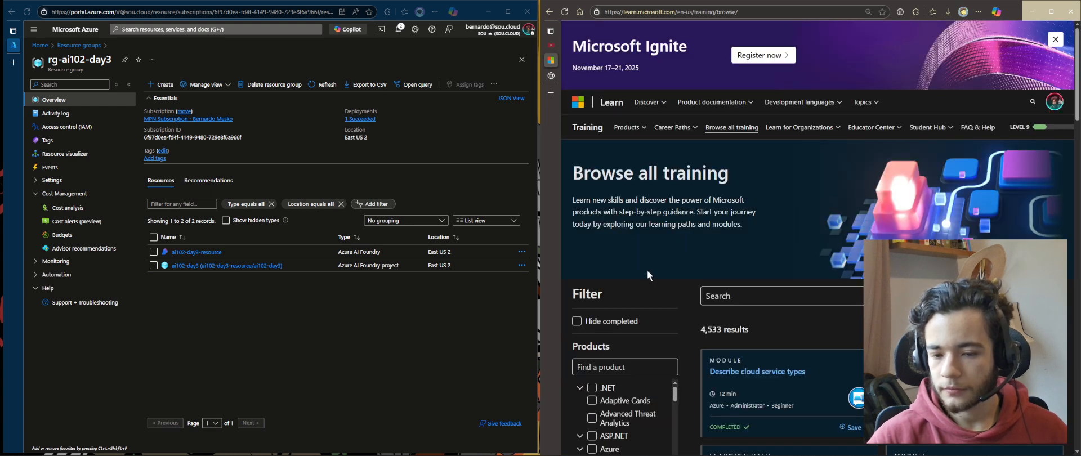
pyautogui.scroll(-3, 647, 269)
pyautogui.click(549, 11)
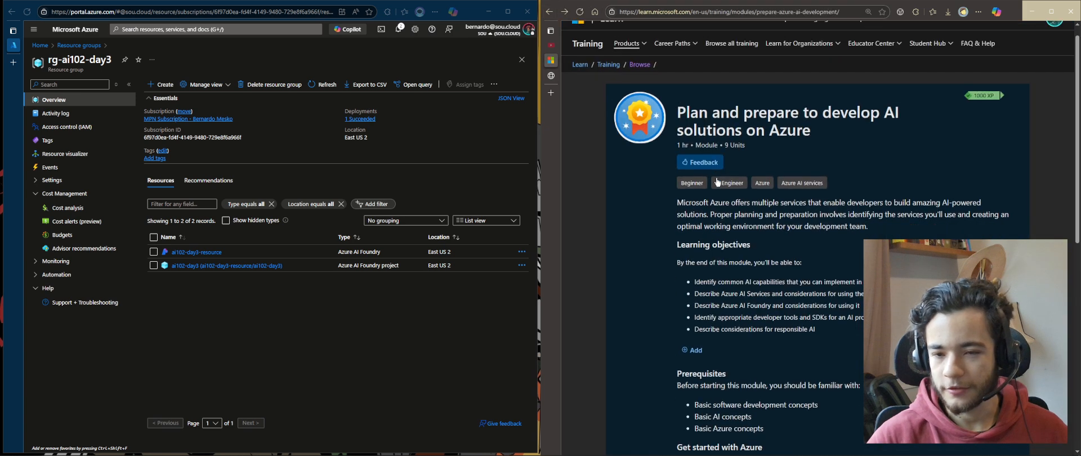
# Open the learning path Develop generative AI apps in Azure from the module's learning paths list
pyautogui.scroll(-8, 698, 140)
pyautogui.scroll(3, 739, 219)
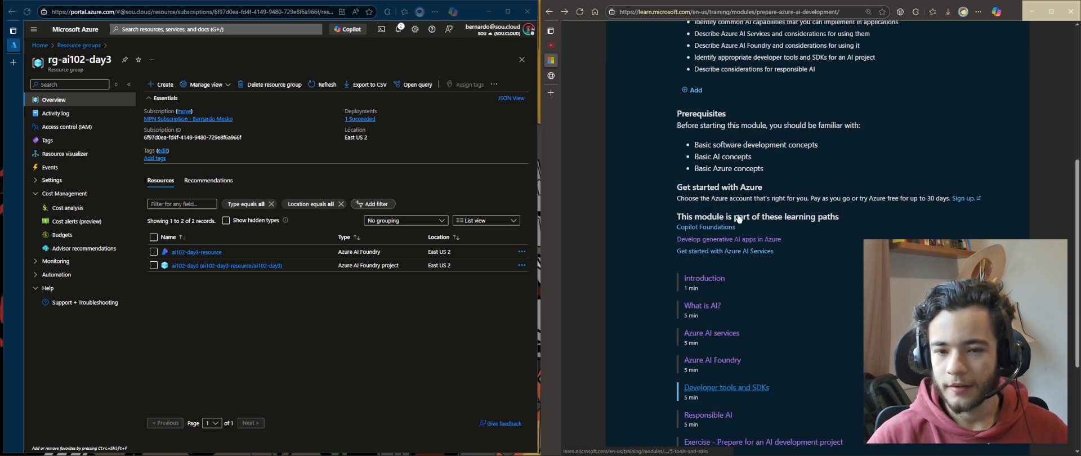
pyautogui.click(767, 240)
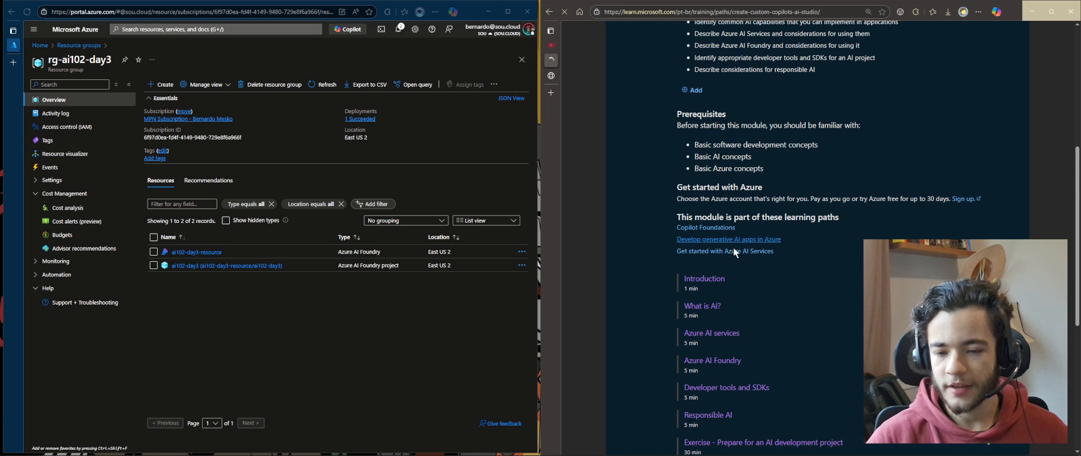
pyautogui.scroll(-6, 704, 271)
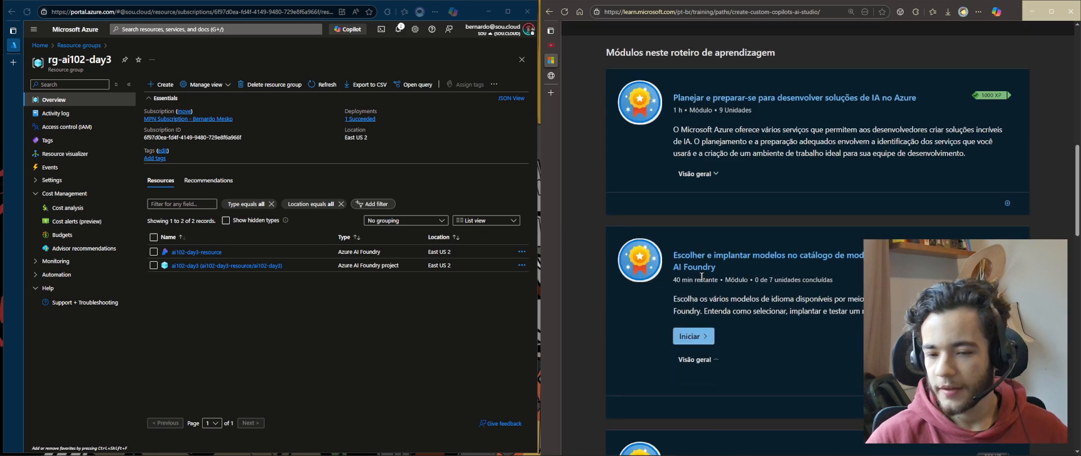
pyautogui.scroll(10, 844, 242)
pyautogui.click(1054, 181)
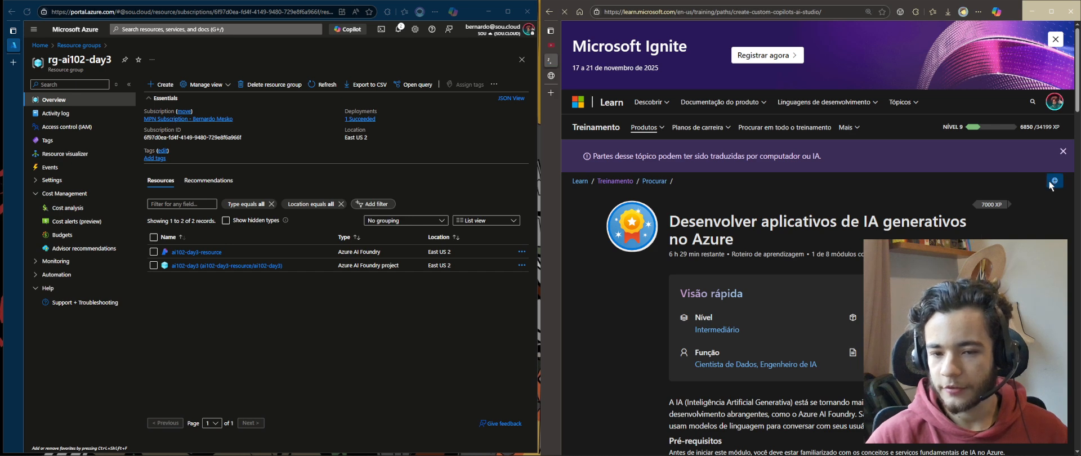
# Scroll the learning path to examine the units of the Choose and deploy models from the model catalog module
pyautogui.scroll(-2, 867, 169)
pyautogui.scroll(-7, 713, 238)
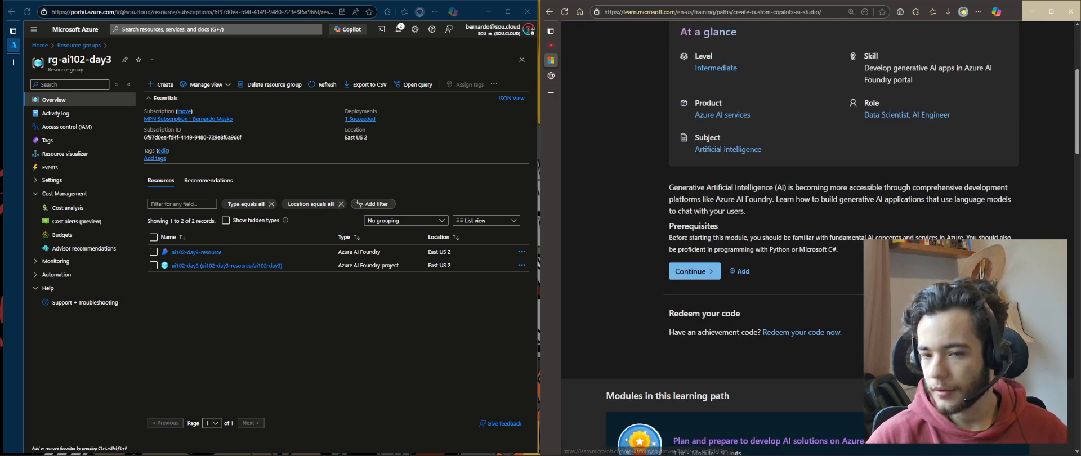
pyautogui.scroll(-2, 741, 246)
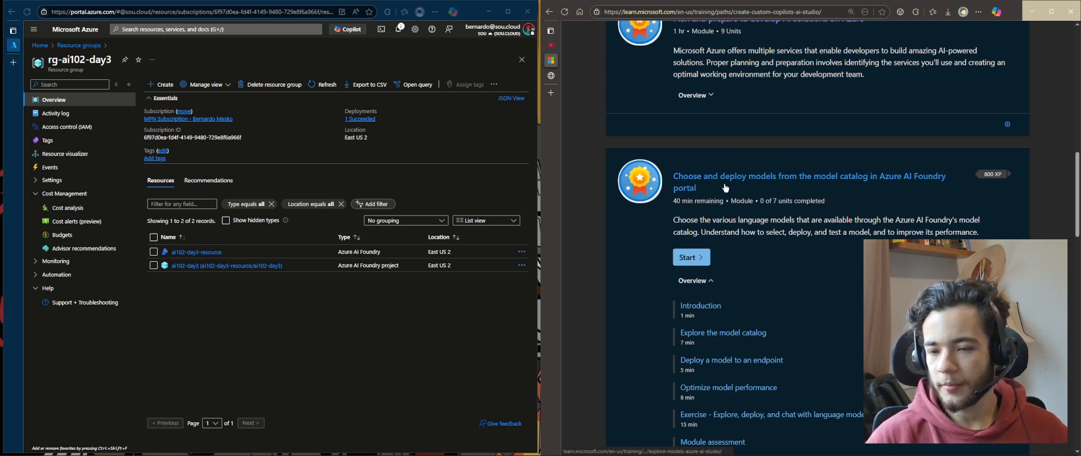
pyautogui.scroll(-4, 812, 133)
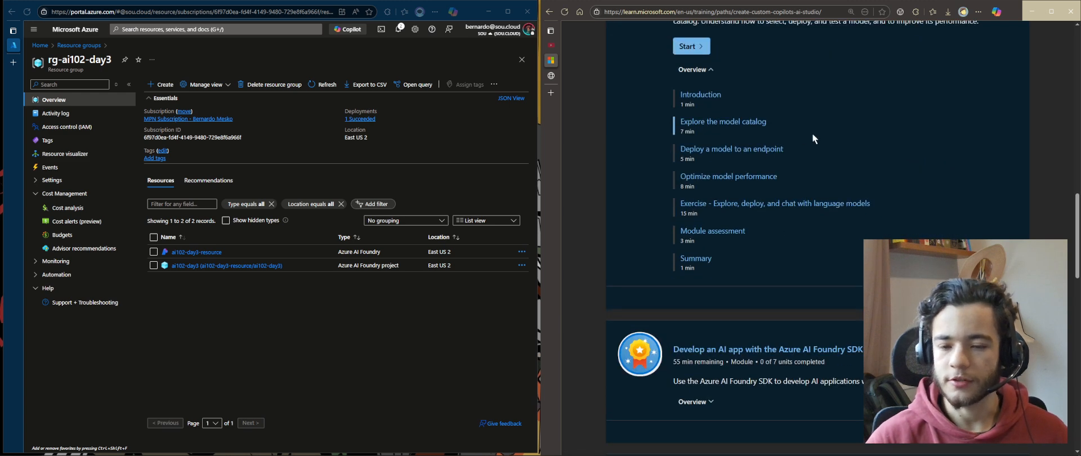
pyautogui.scroll(1, 790, 271)
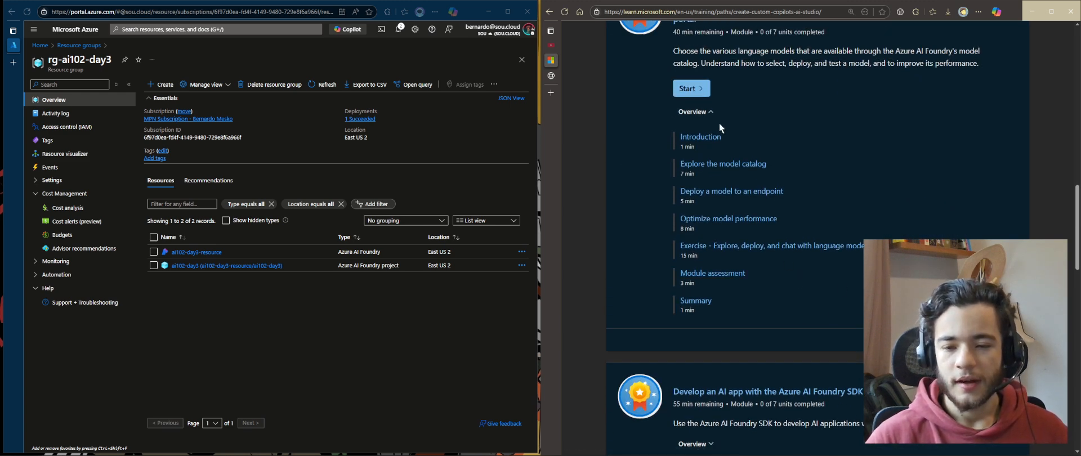
pyautogui.scroll(3, 829, 311)
pyautogui.moveTo(981, 232); pyautogui.dragTo(727, 178)
pyautogui.click(778, 228)
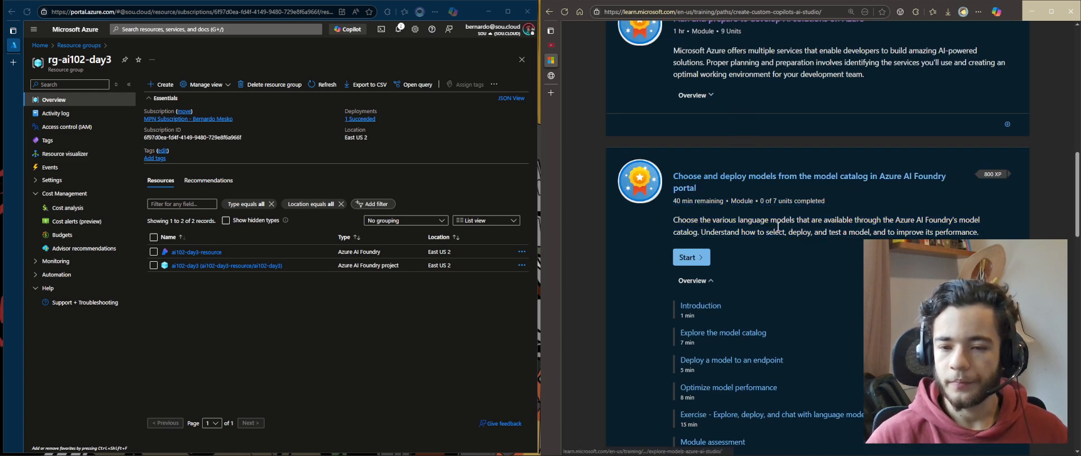
pyautogui.scroll(-2, 739, 303)
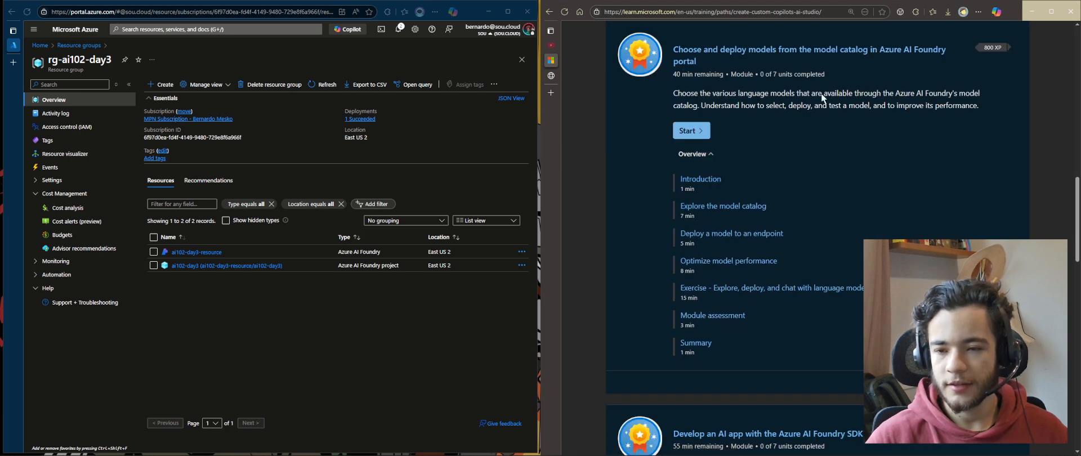
pyautogui.click(433, 359)
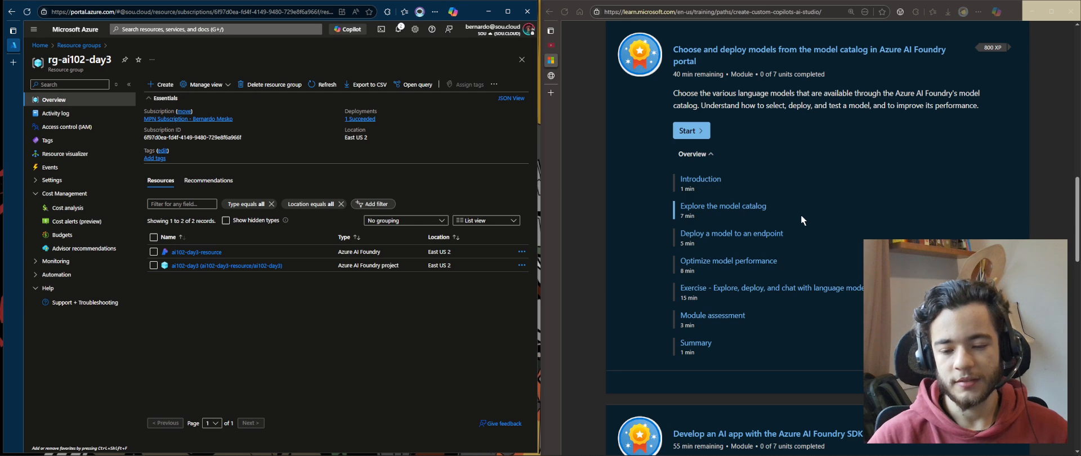
# Browse the following modules in the learning path, reviewing their descriptions and overviews
pyautogui.scroll(-3, 817, 253)
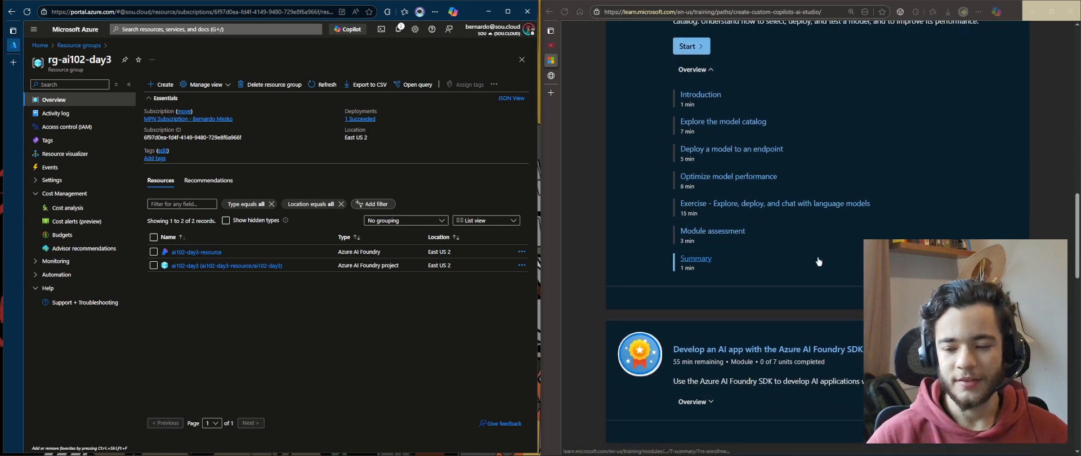
pyautogui.scroll(-3, 819, 261)
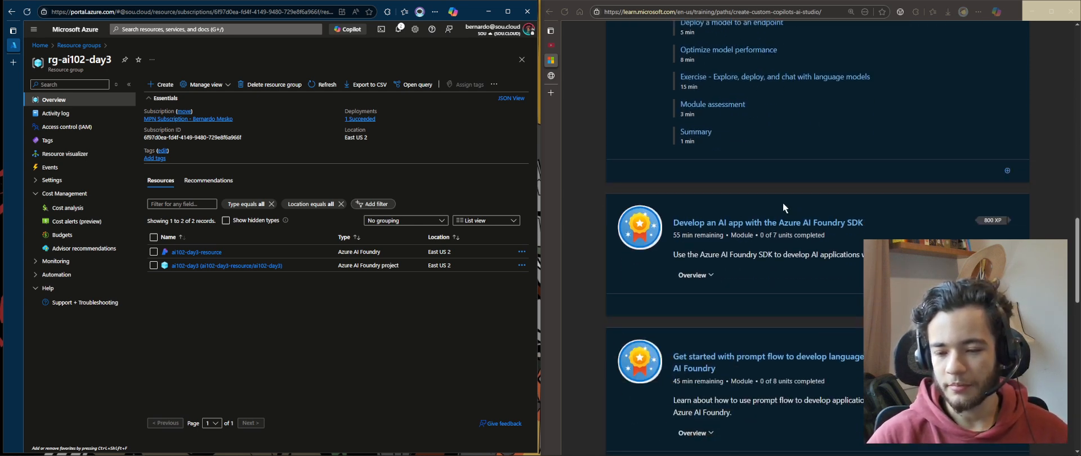
pyautogui.scroll(3, 783, 201)
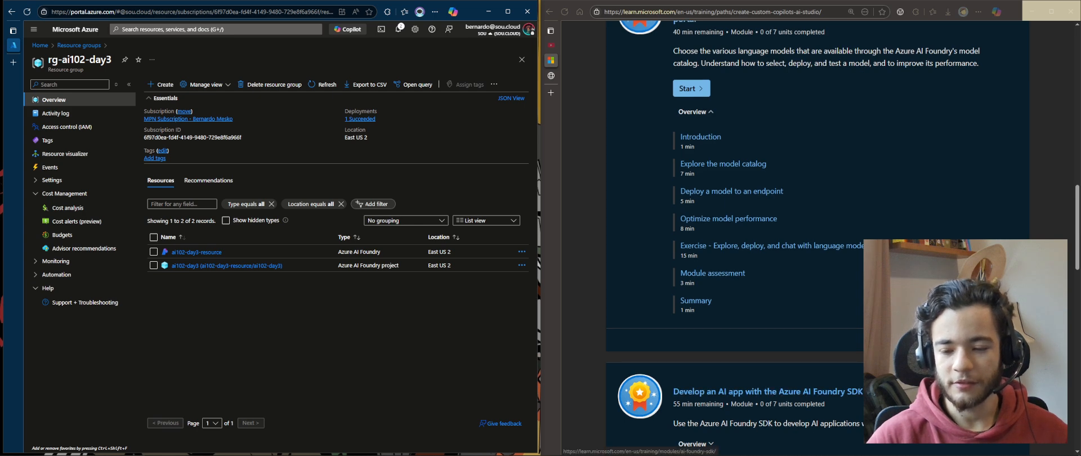
pyautogui.scroll(-2, 788, 225)
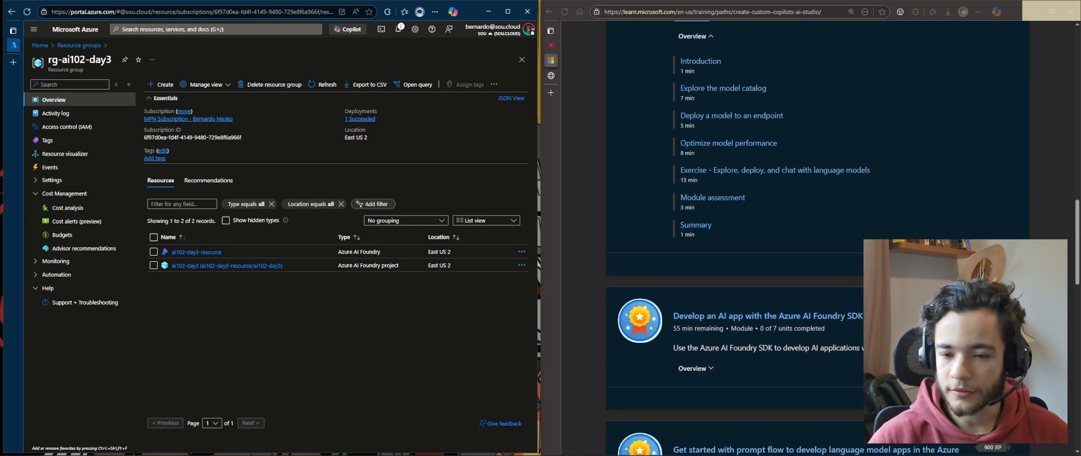
pyautogui.scroll(5, 788, 225)
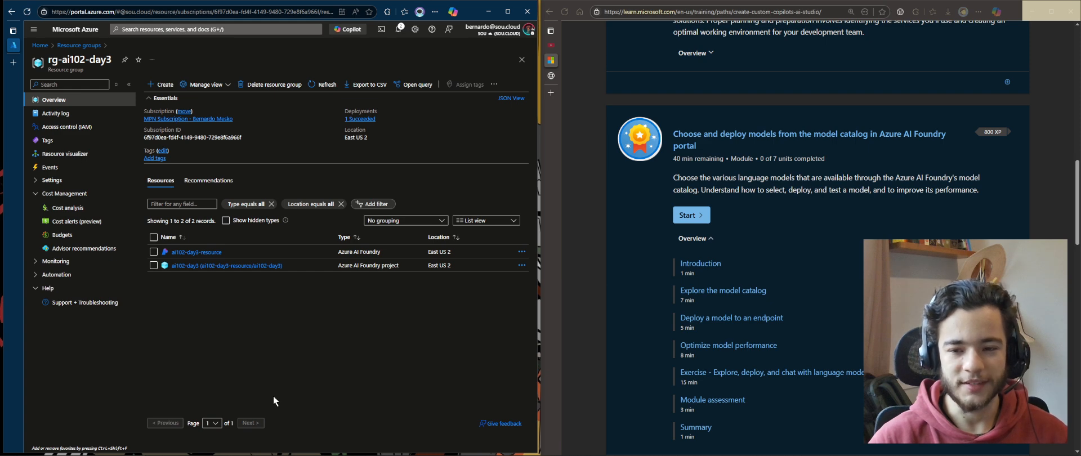
pyautogui.scroll(2, 744, 265)
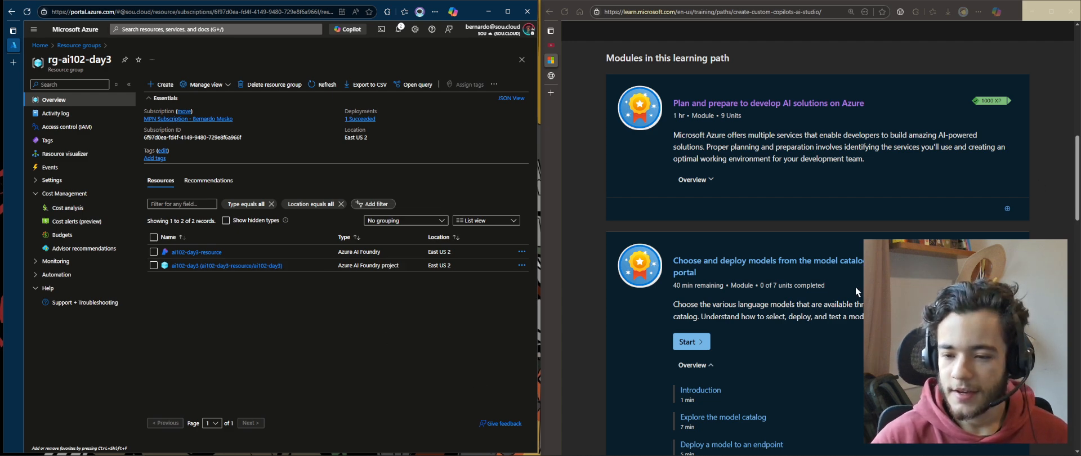
pyautogui.moveTo(924, 305); pyautogui.dragTo(924, 317)
pyautogui.click(924, 321)
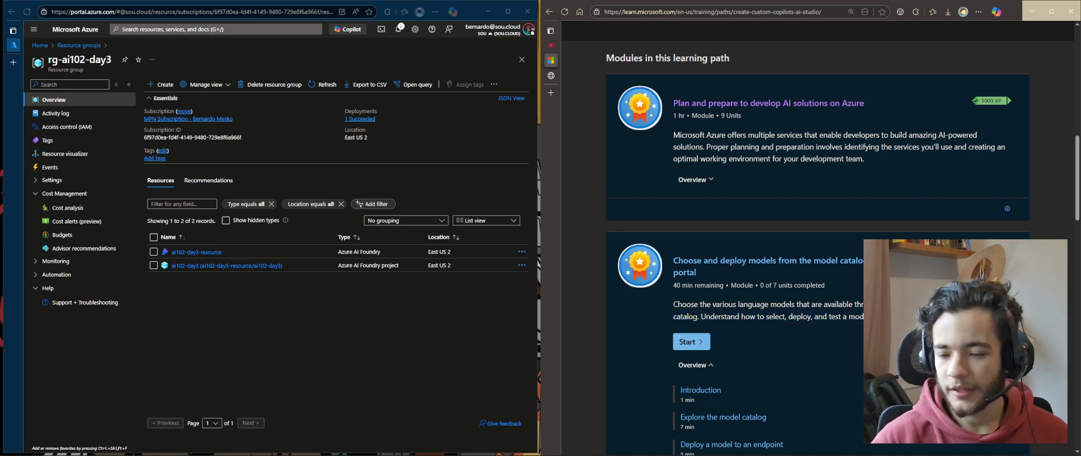
pyautogui.scroll(-1, 862, 312)
pyautogui.moveTo(923, 286); pyautogui.dragTo(923, 253)
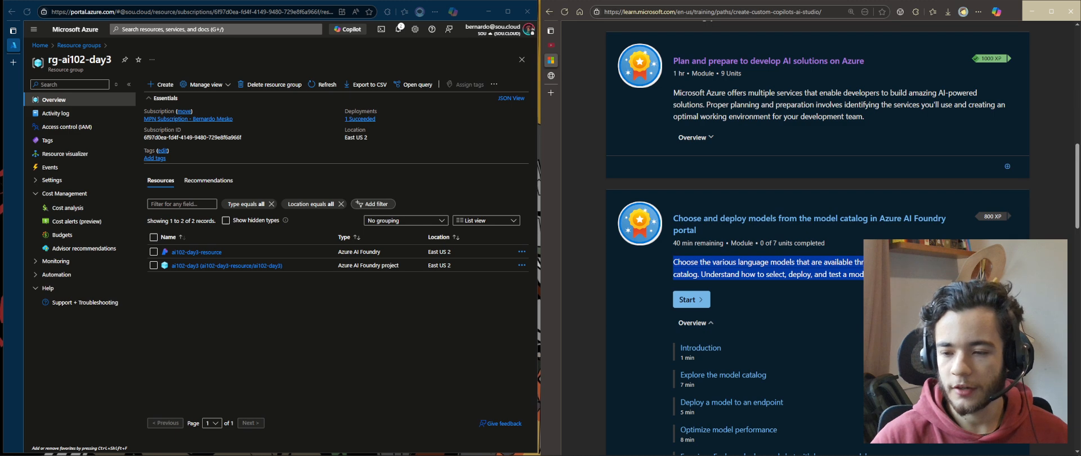
pyautogui.click(924, 298)
pyautogui.moveTo(923, 287)
pyautogui.mouseDown()
pyautogui.moveTo(957, 214)
pyautogui.moveTo(924, 287)
pyautogui.mouseUp()
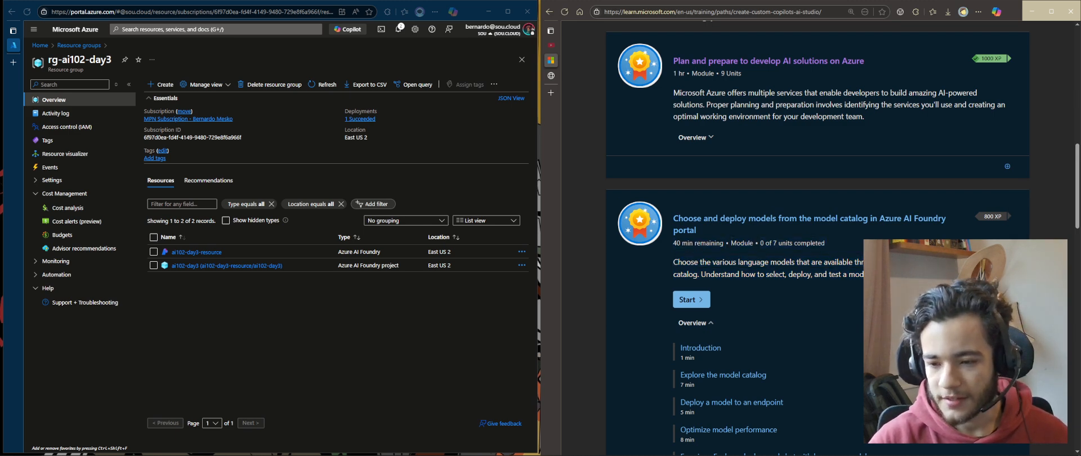